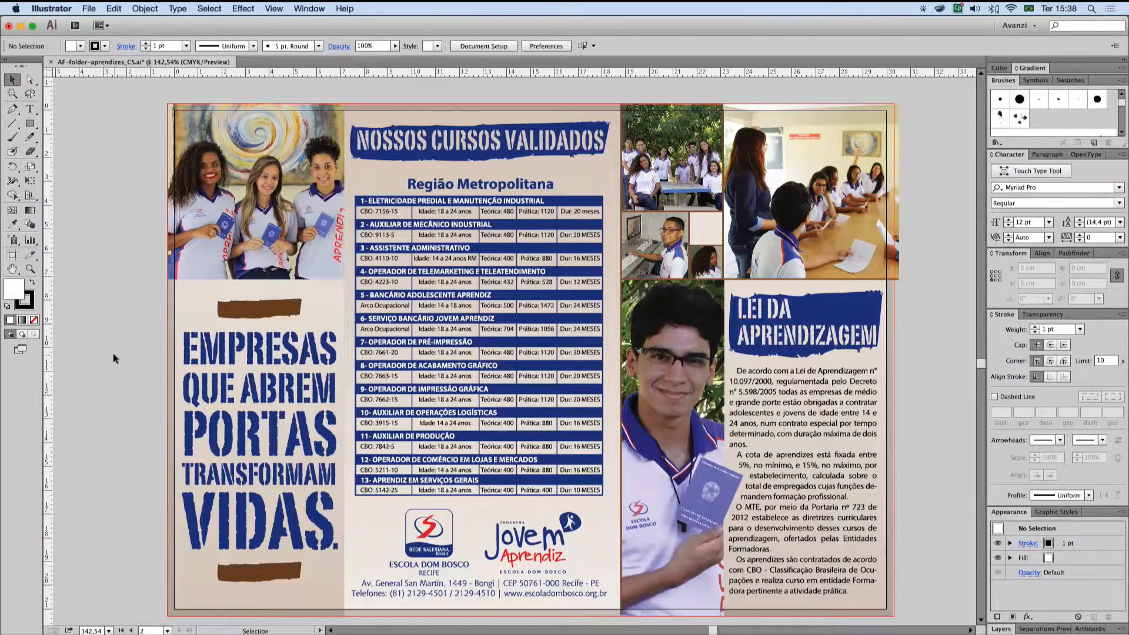
Step: Inspect the clipped photo of the three students above the slogan, with empty canvas beside the artboard in view
drag(106, 300, 380, 316)
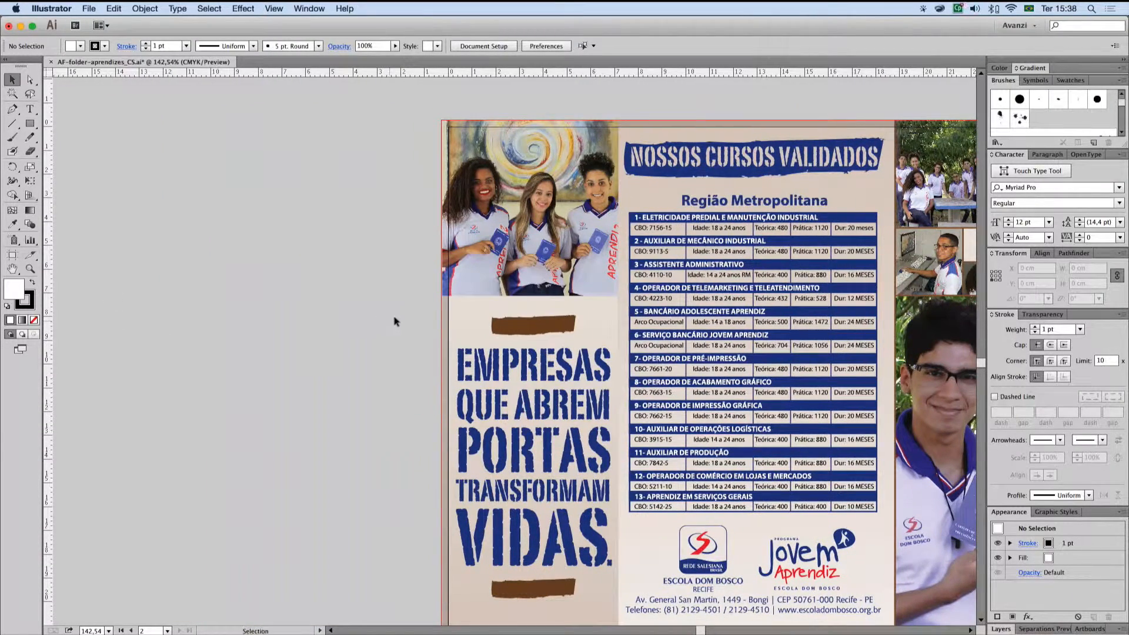
click(483, 274)
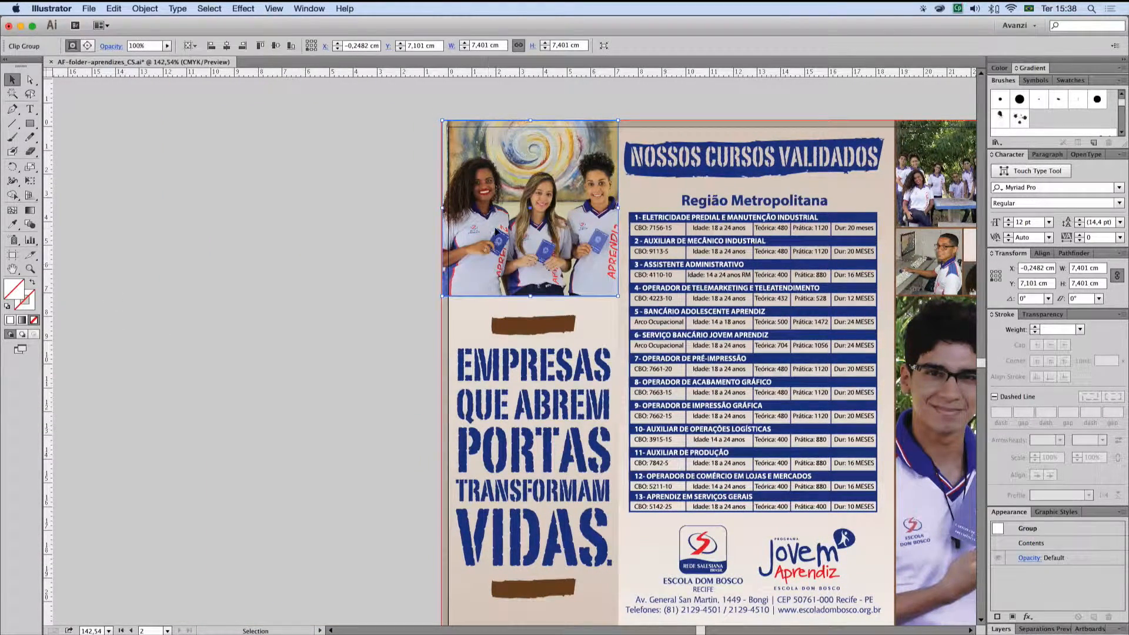
click(87, 46)
click(183, 147)
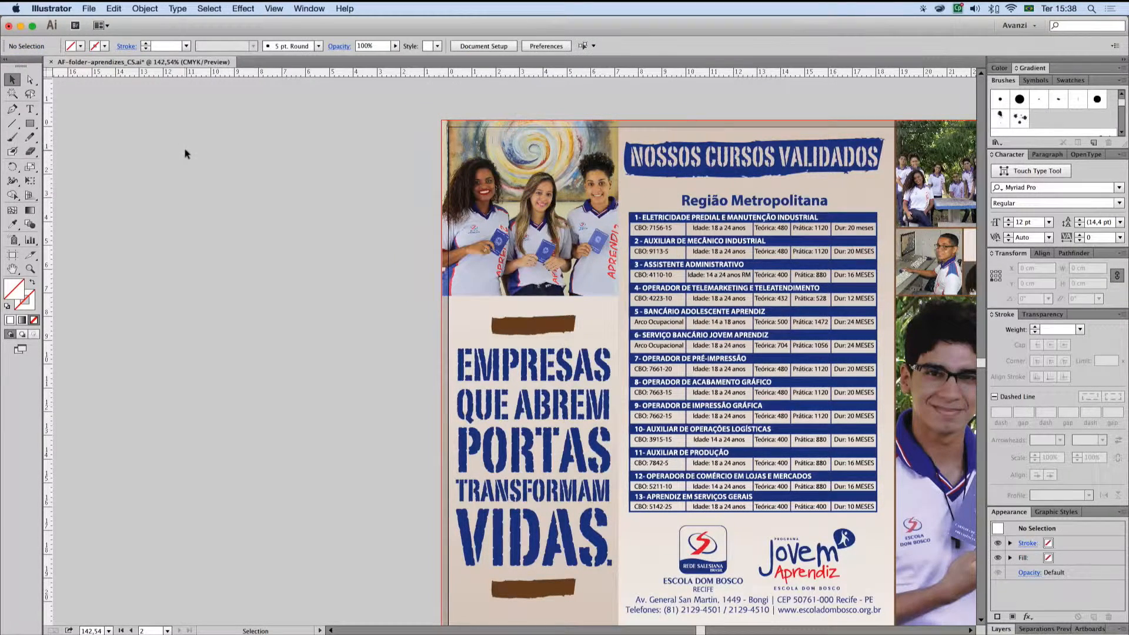
Step: Start placing an image and browse Macintosh HD through apoio Avanzi - nao delete, EDBAO and Folder-aprendiz to fotos-tratadas-finais
click(86, 7)
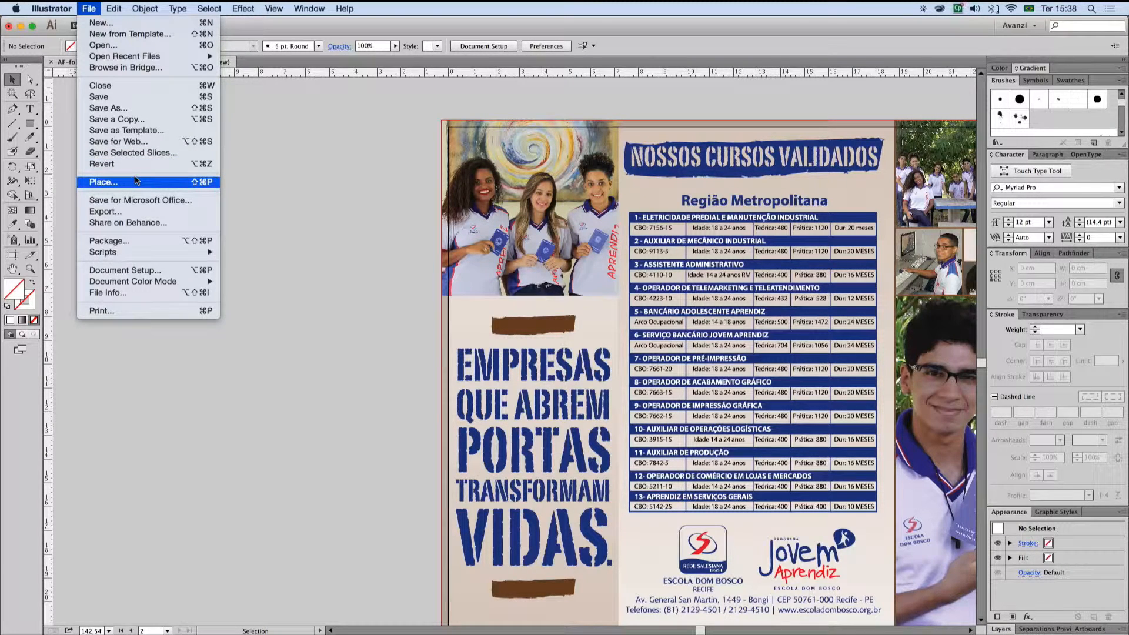
click(136, 181)
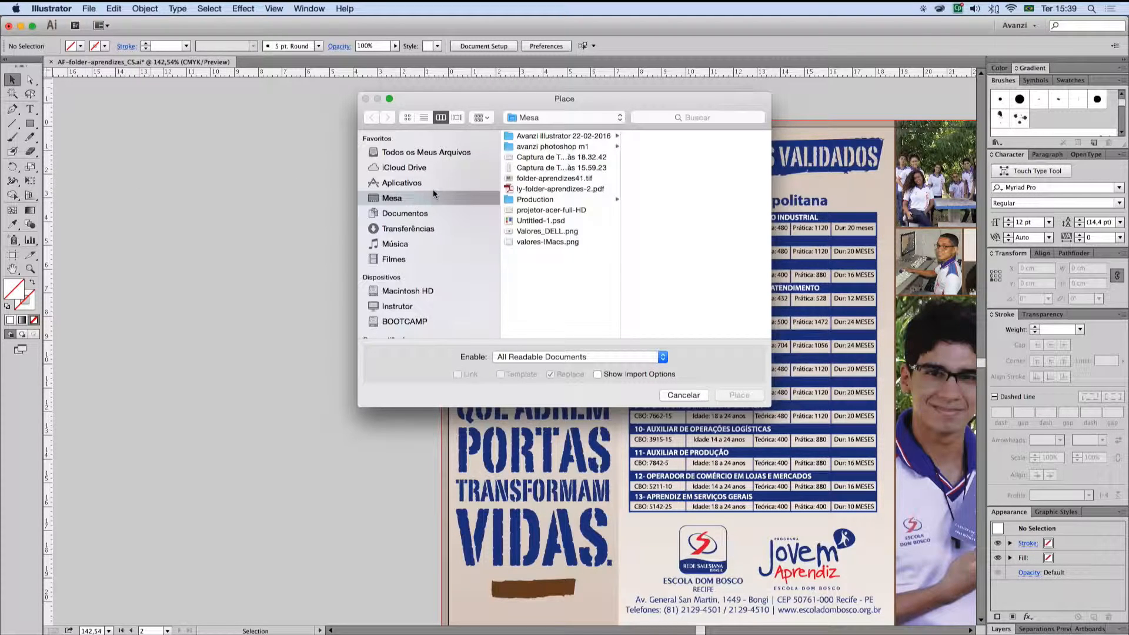
click(436, 290)
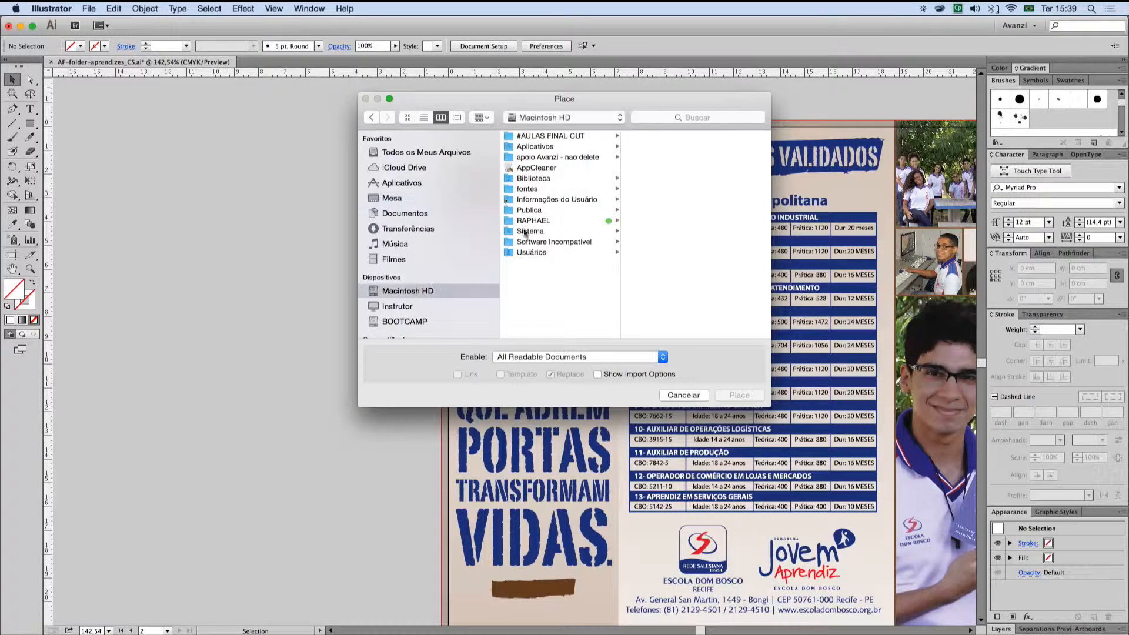
click(558, 157)
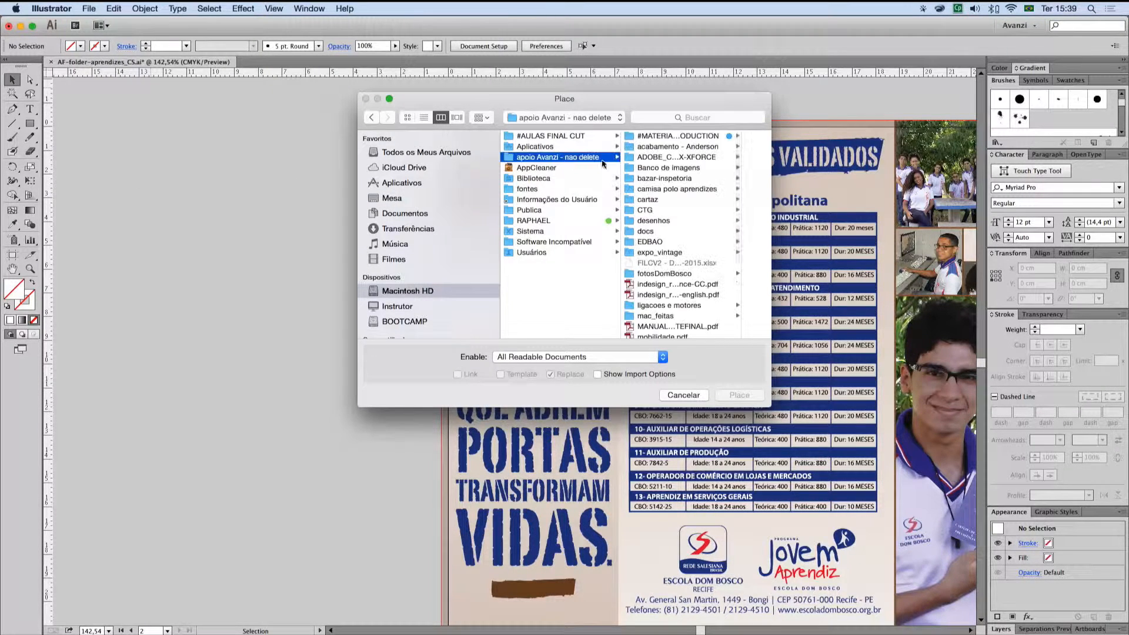
click(665, 238)
click(701, 136)
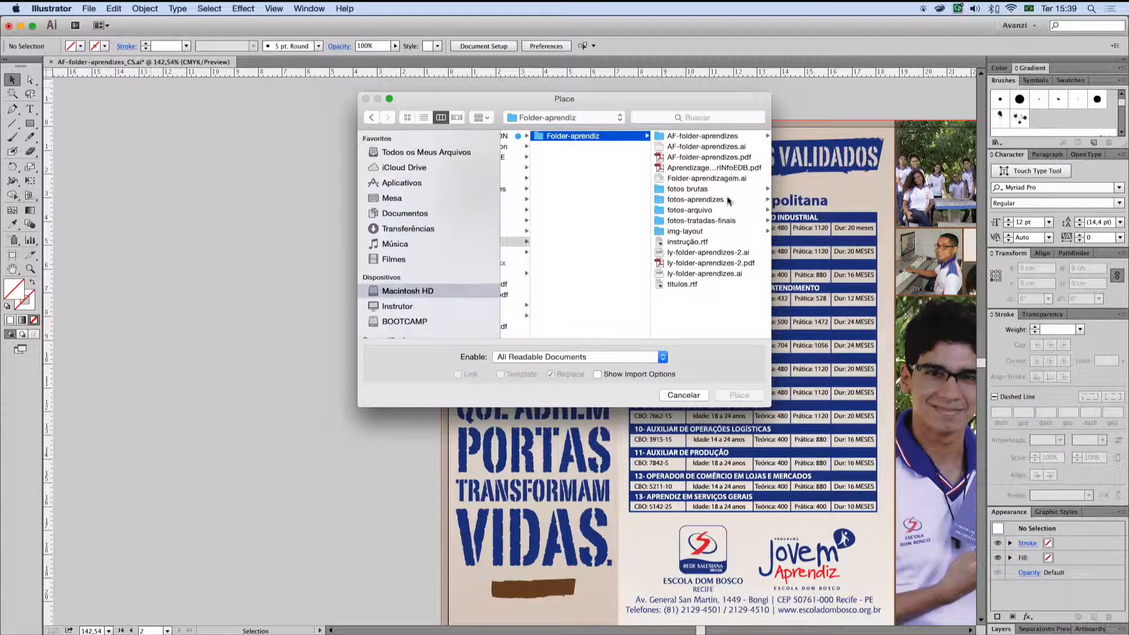
click(709, 220)
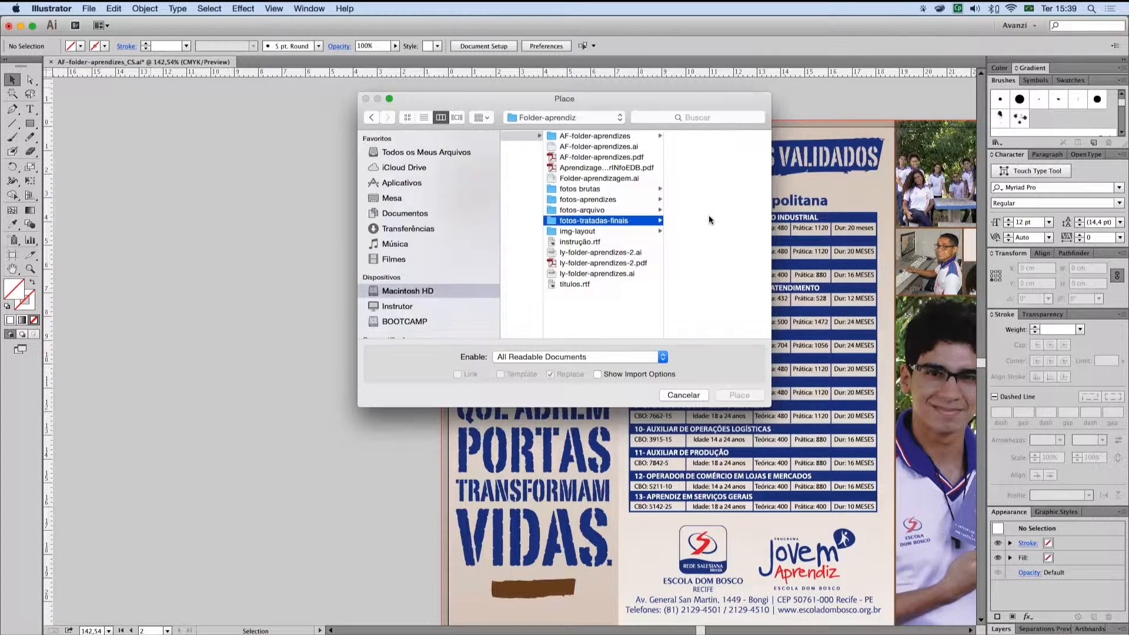
Step: Place folder-aprendizes41.tif as a linked image about 9.97 × 6.65 cm on the empty canvas beside the artboard
scroll(729, 258, down, 4)
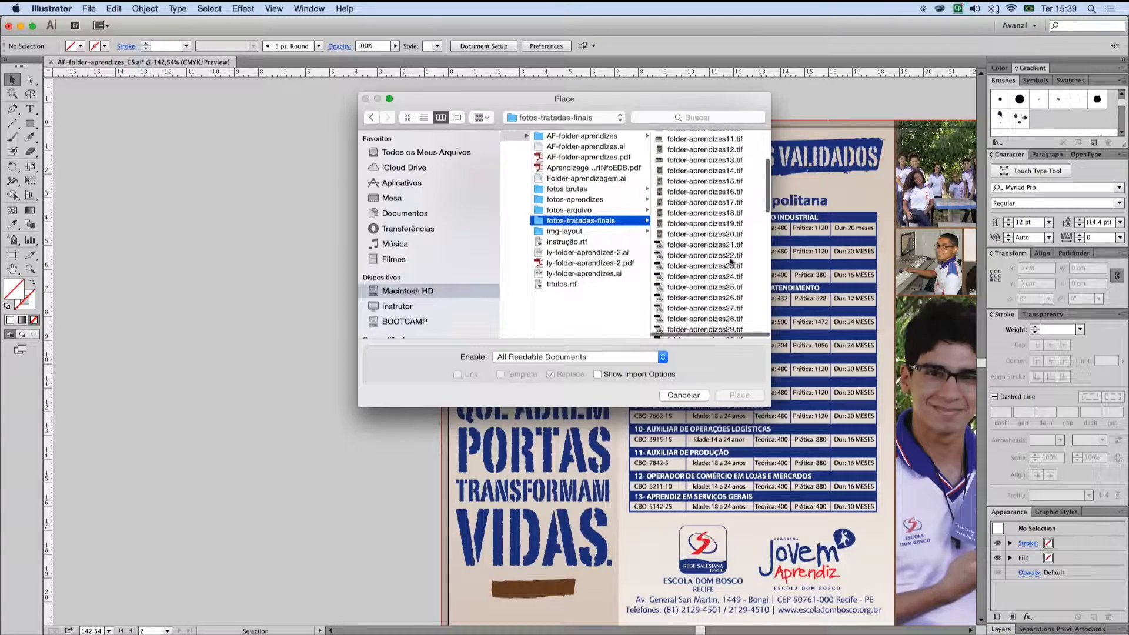
scroll(731, 262, down, 5)
click(704, 258)
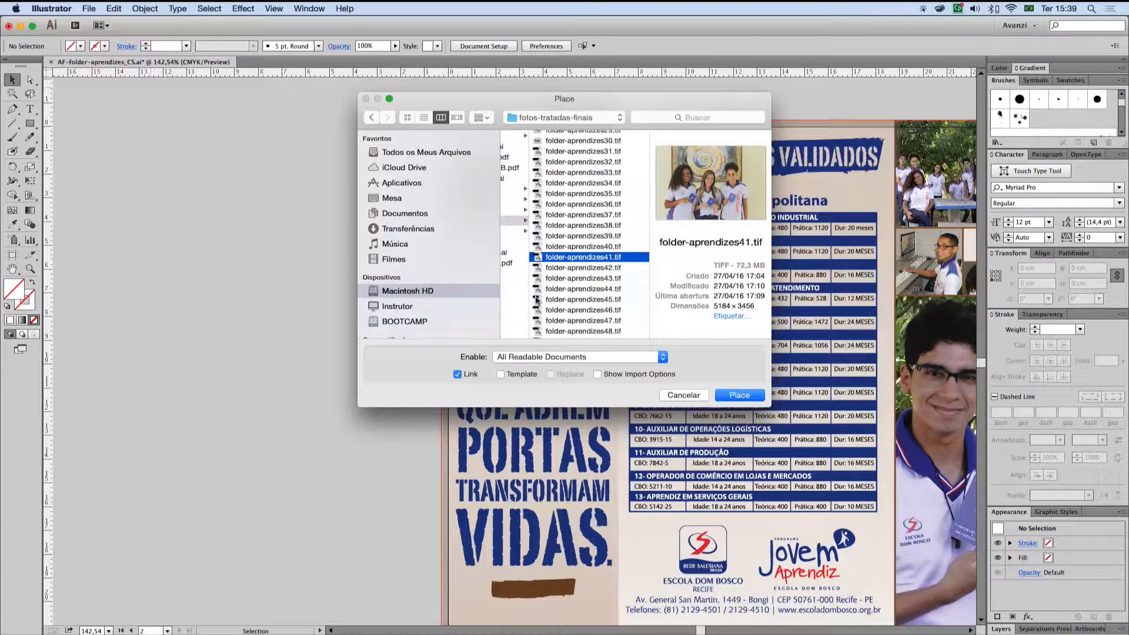
scroll(518, 115, left, 5)
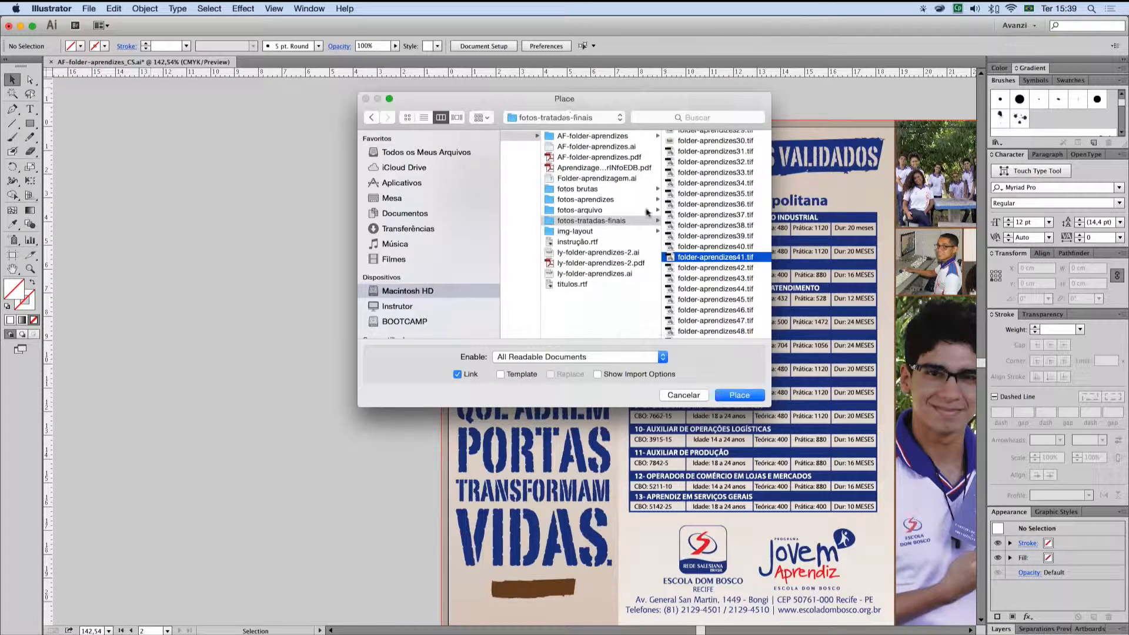
scroll(647, 235, right, 5)
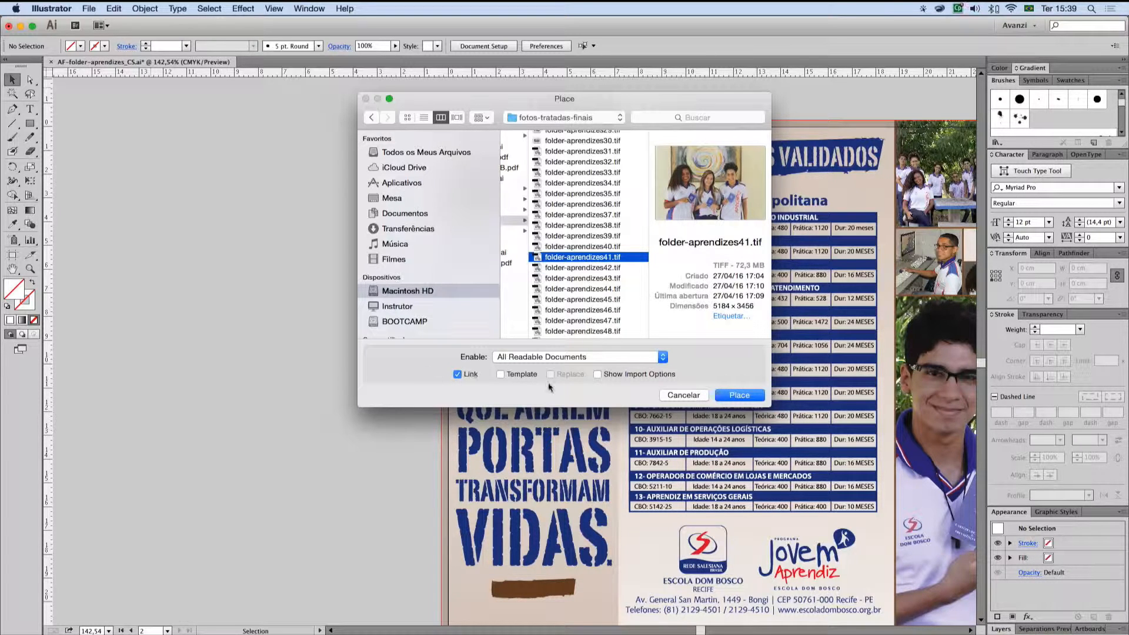
click(729, 396)
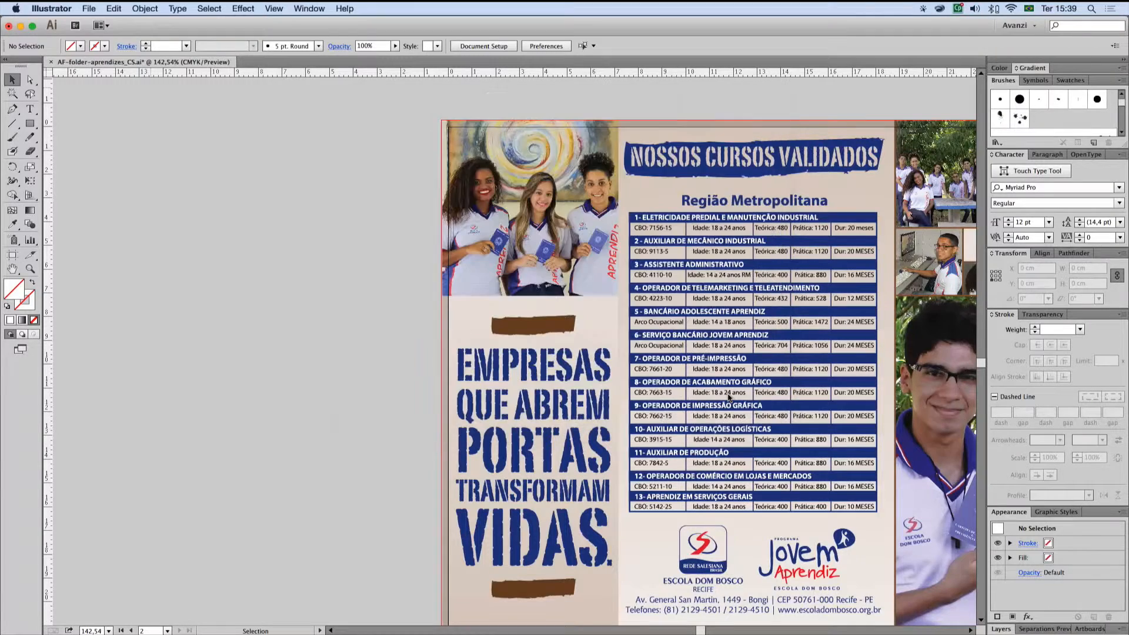
drag(84, 149, 321, 306)
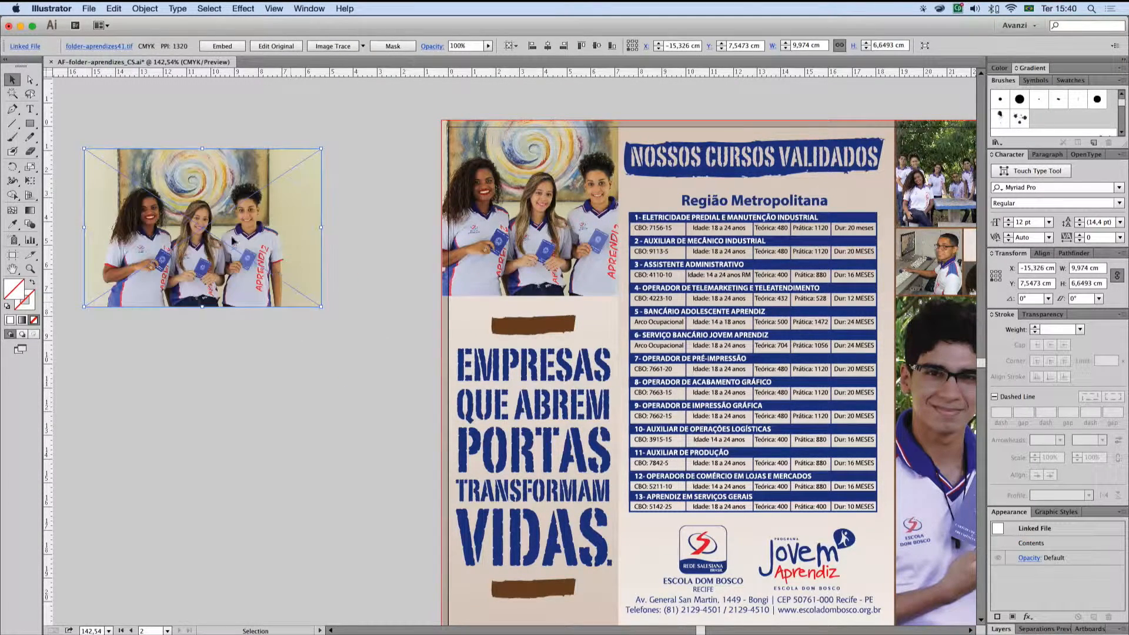
Step: Deselect the placed photo and display the Links panel
click(200, 102)
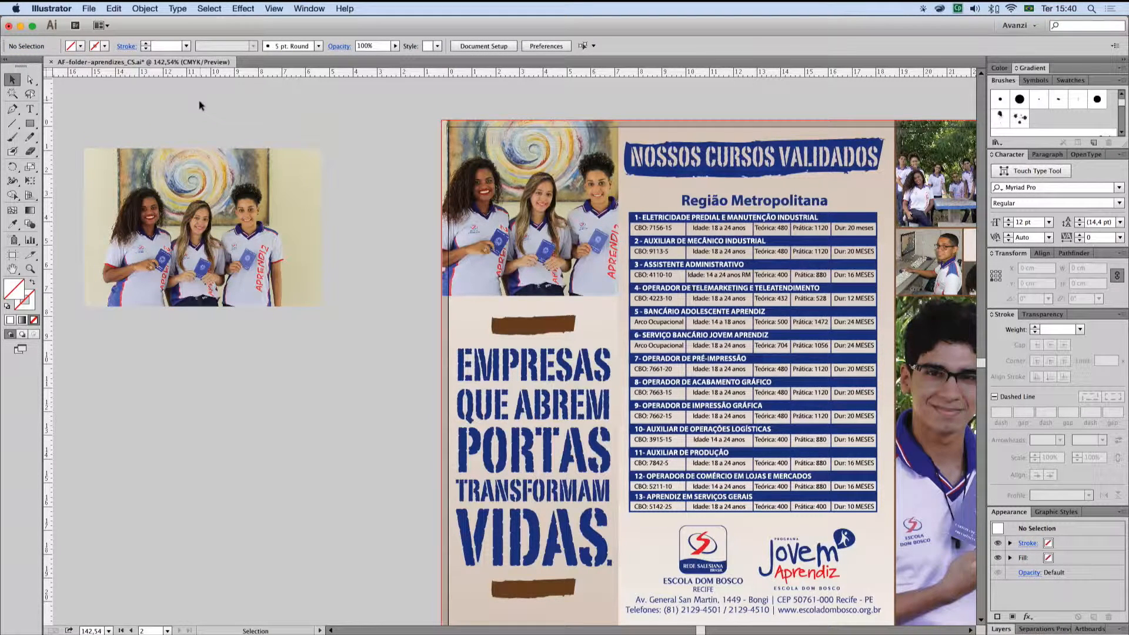
click(305, 8)
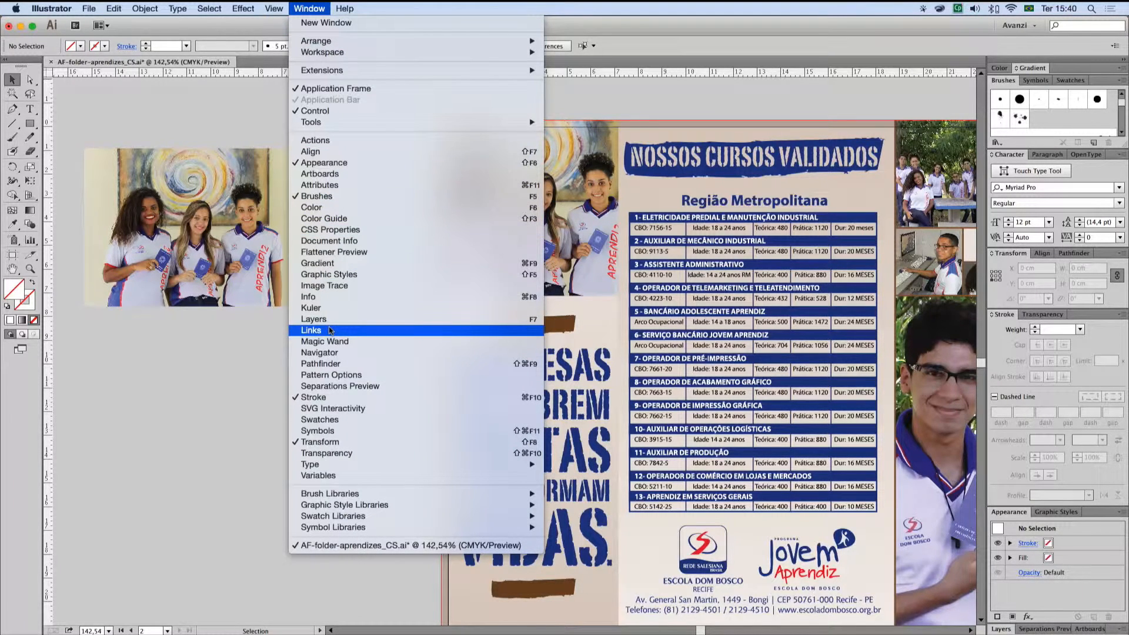
click(311, 330)
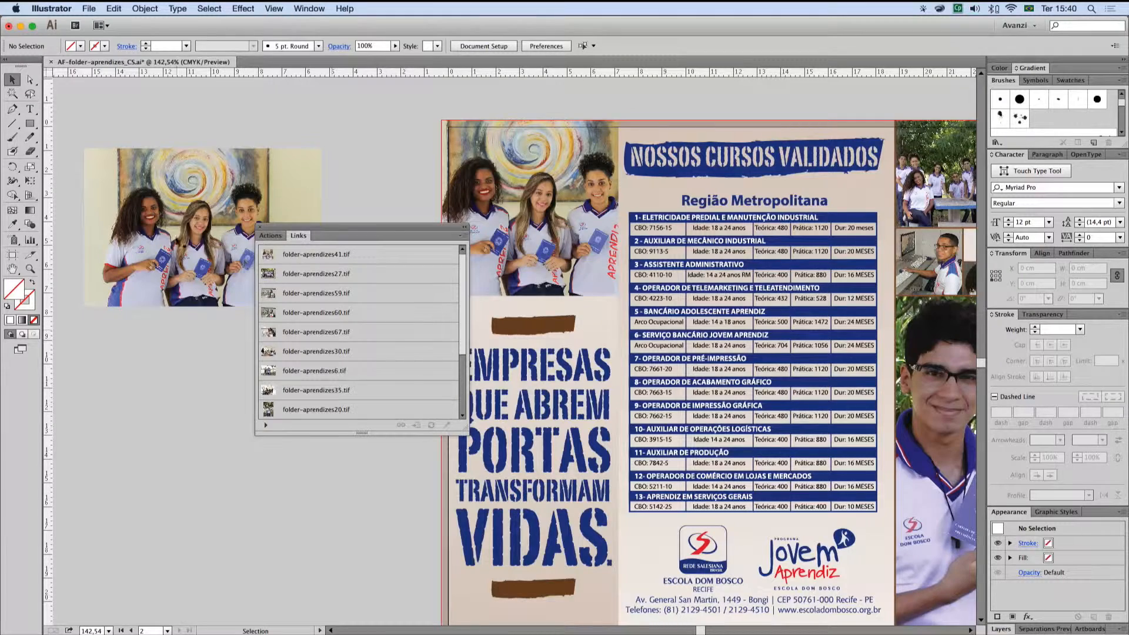
Step: Select the newly placed photo, examine its entries in the list of linked files, and deselect it
click(178, 239)
scroll(392, 306, down, 5)
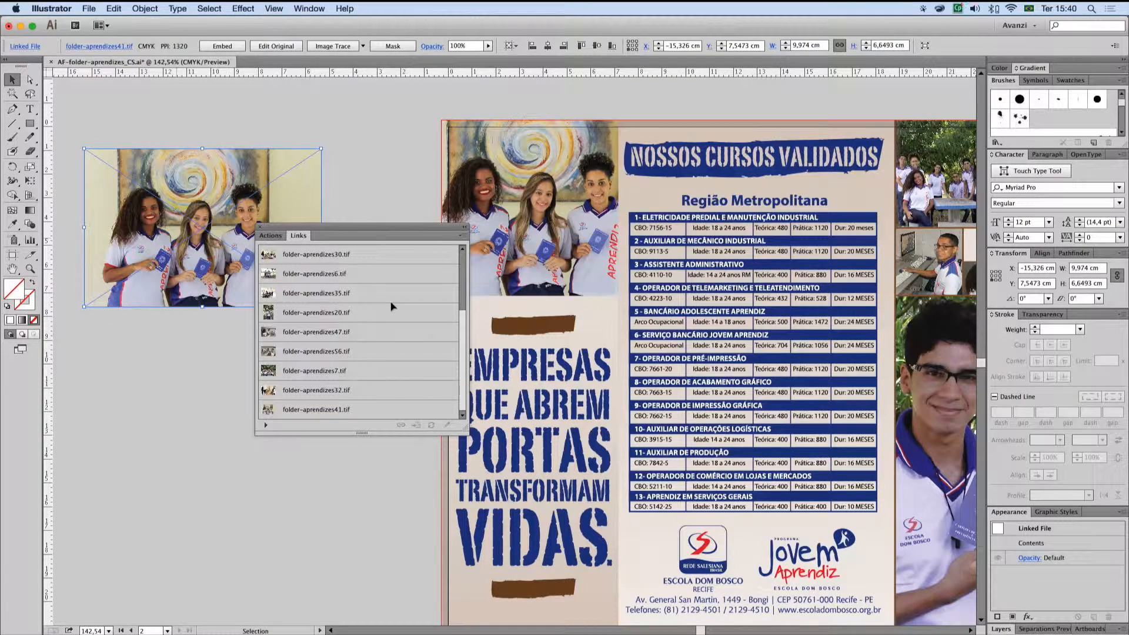
scroll(393, 305, up, 5)
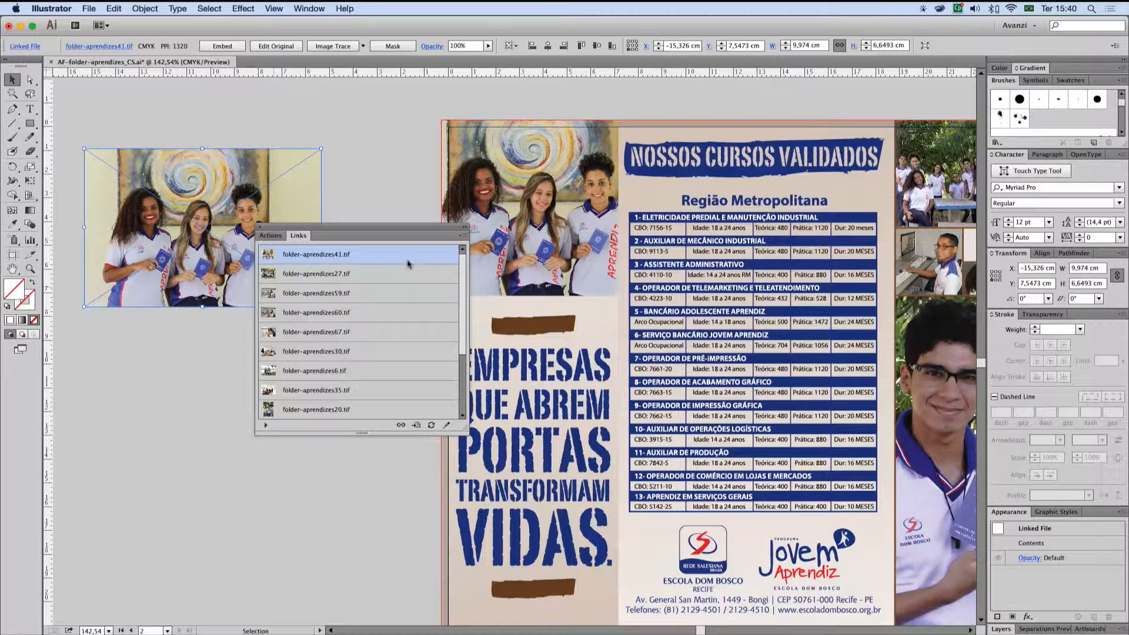
scroll(393, 271, down, 5)
scroll(392, 269, up, 5)
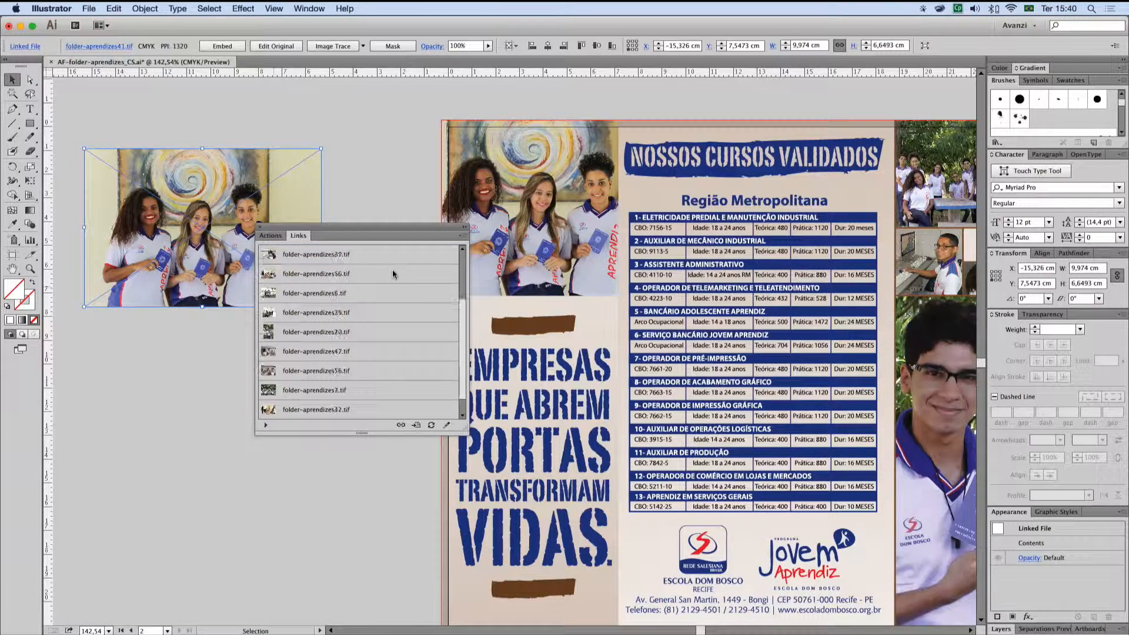
click(367, 187)
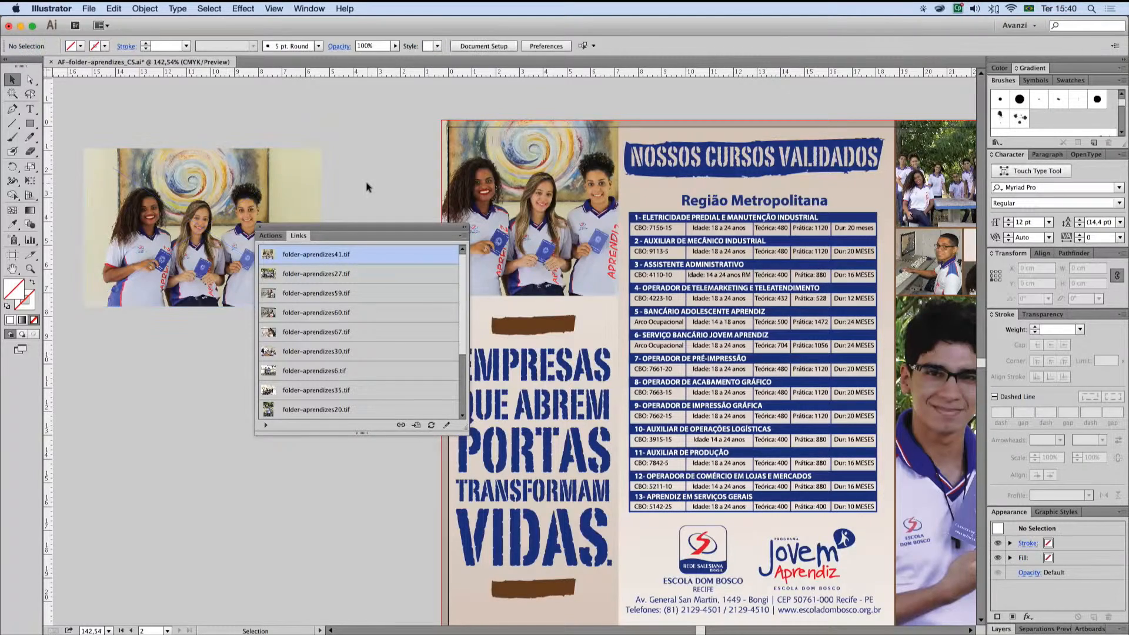
Step: Switch to Finder and browse Macintosh HD through apoio Avanzi - nao delete, EDBAO and Folder-aprendiz to fotos-tratadas-finais
click(166, 626)
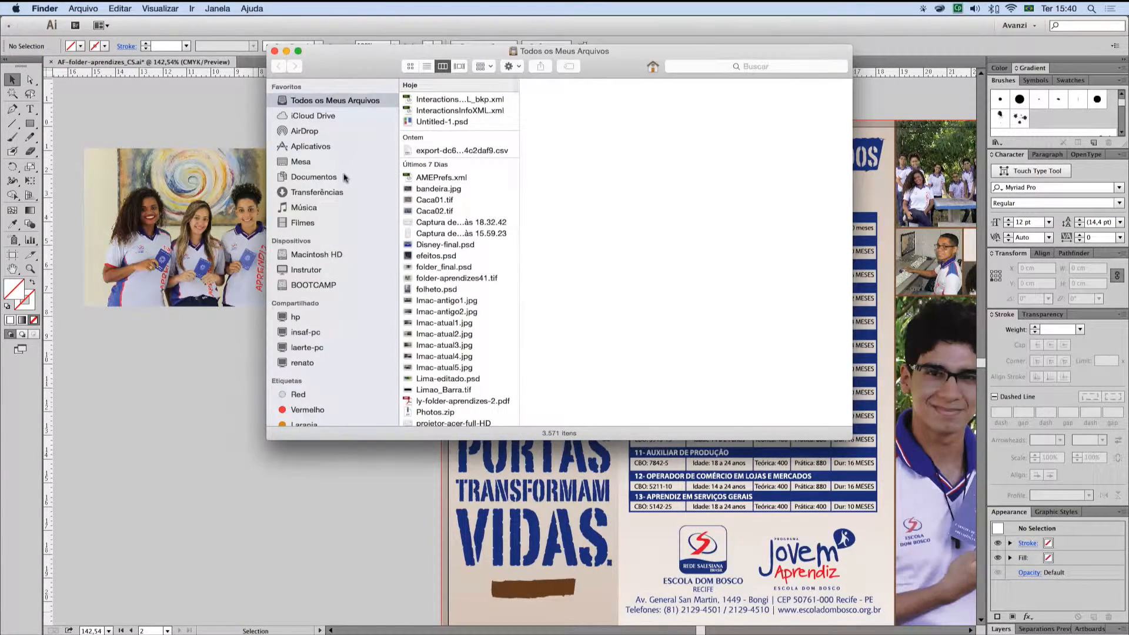
click(341, 254)
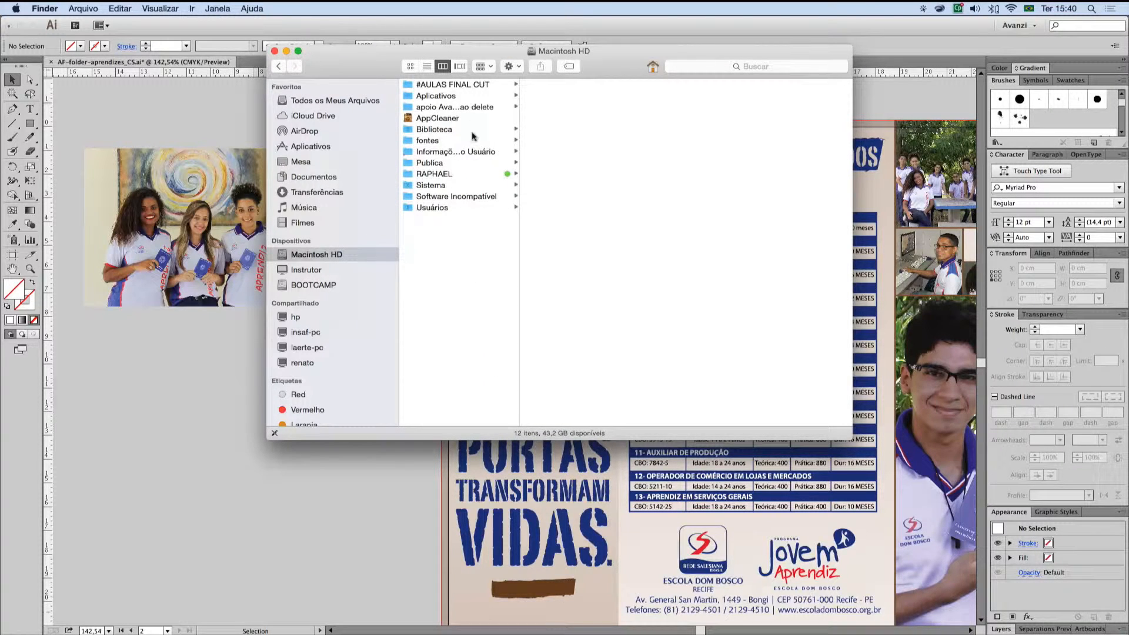
click(471, 108)
click(580, 196)
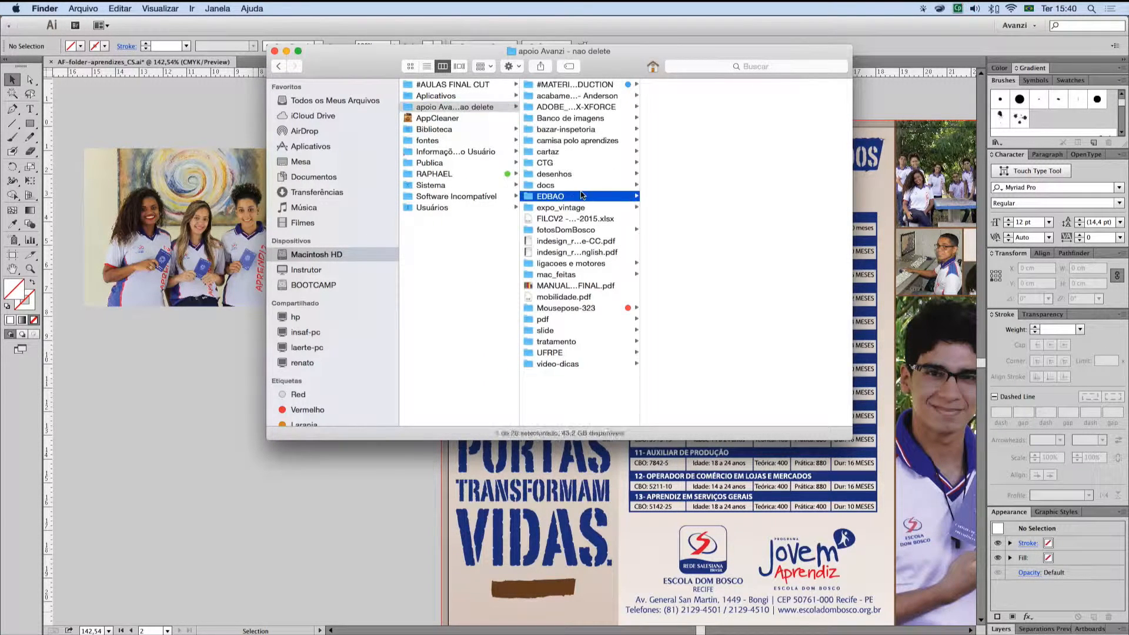
click(709, 87)
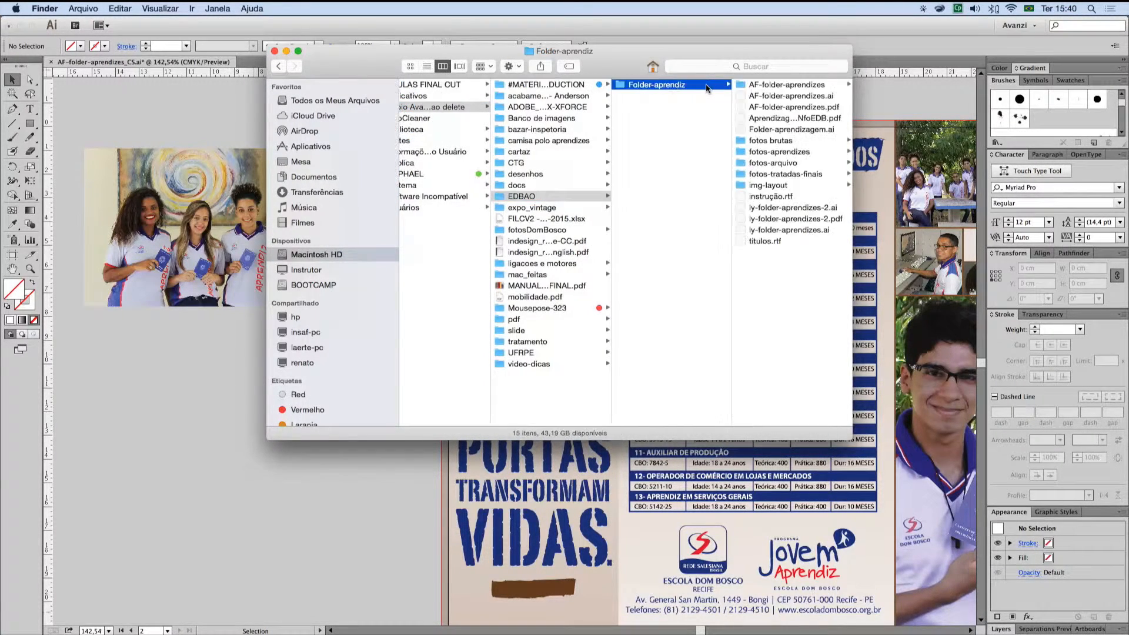
click(789, 171)
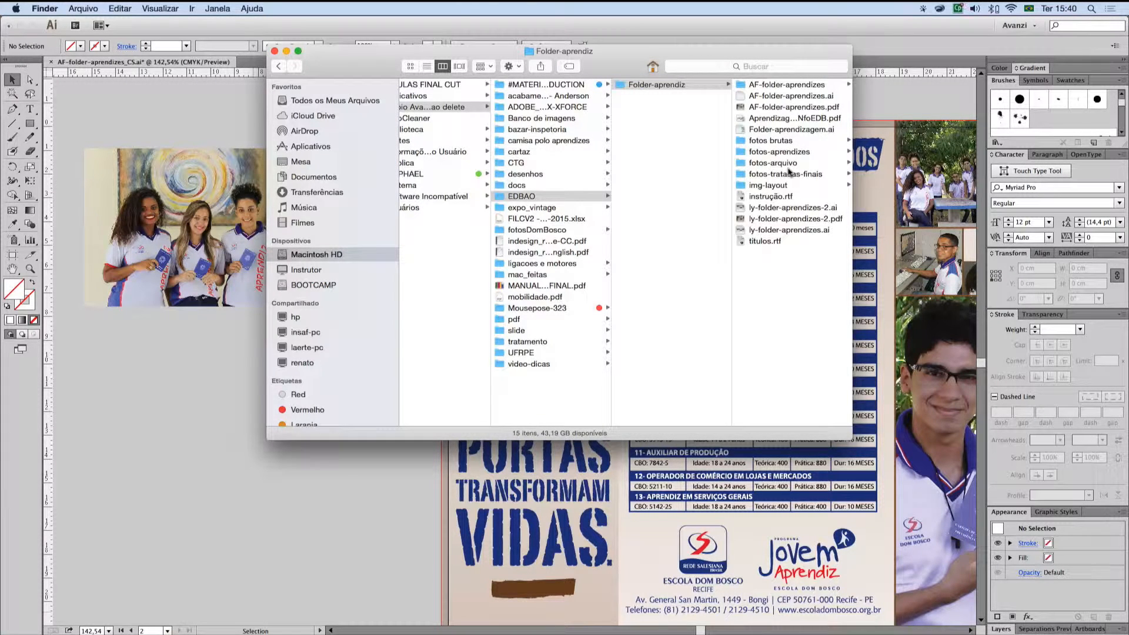
click(753, 174)
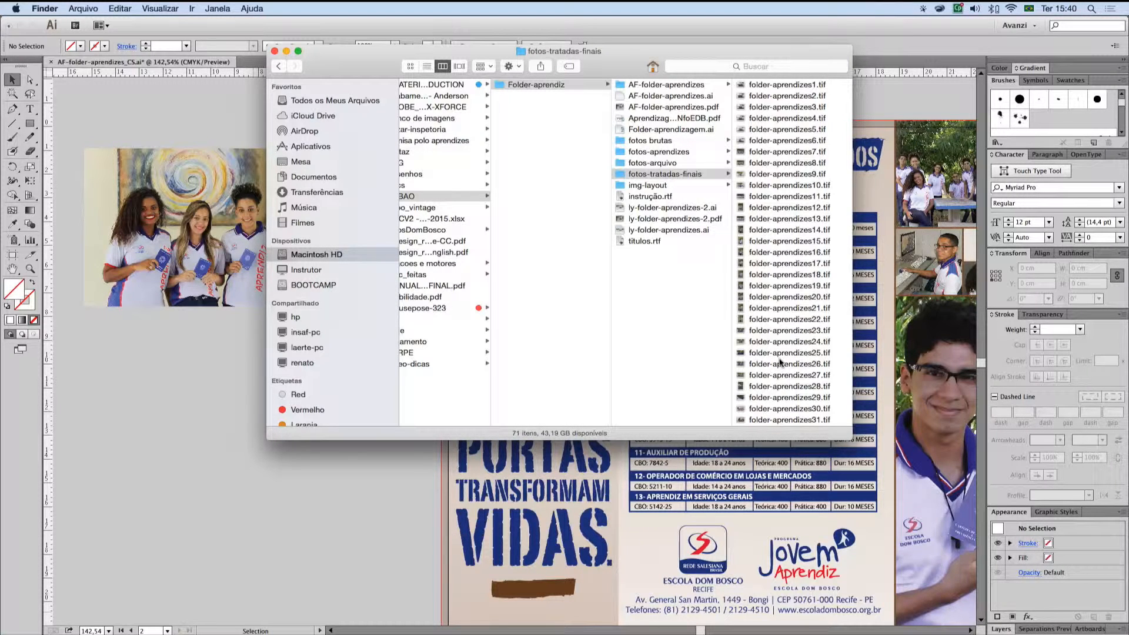
click(619, 174)
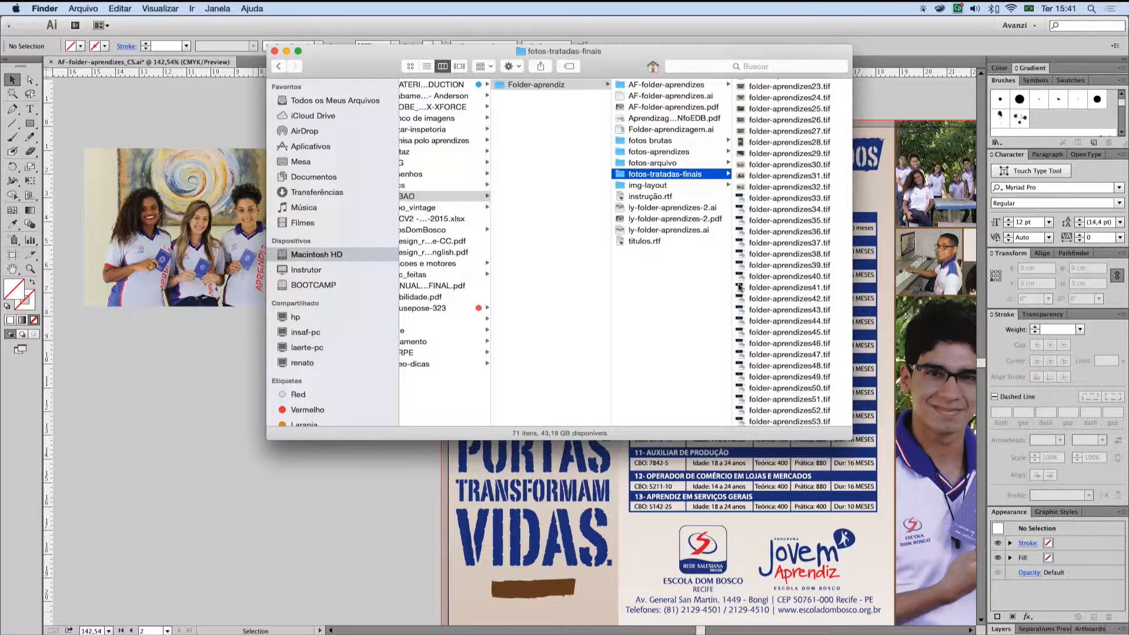
Step: Move folder-aprendizes41.tif out of fotos-tratadas-finais into its parent folder, Folder-aprendiz
scroll(739, 288, down, 6)
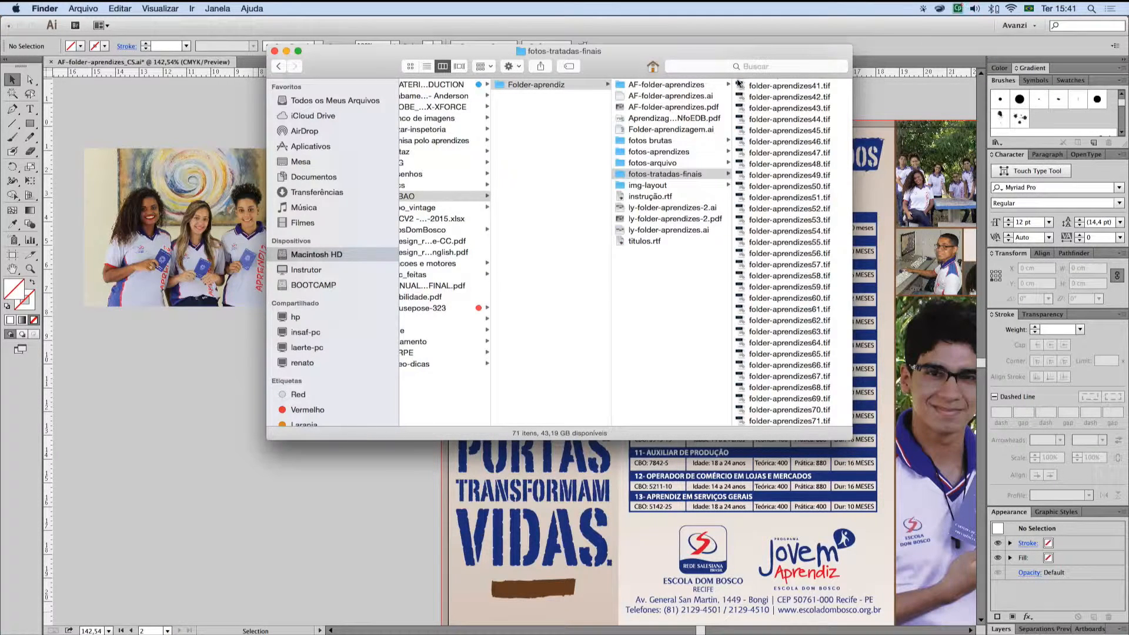
click(776, 286)
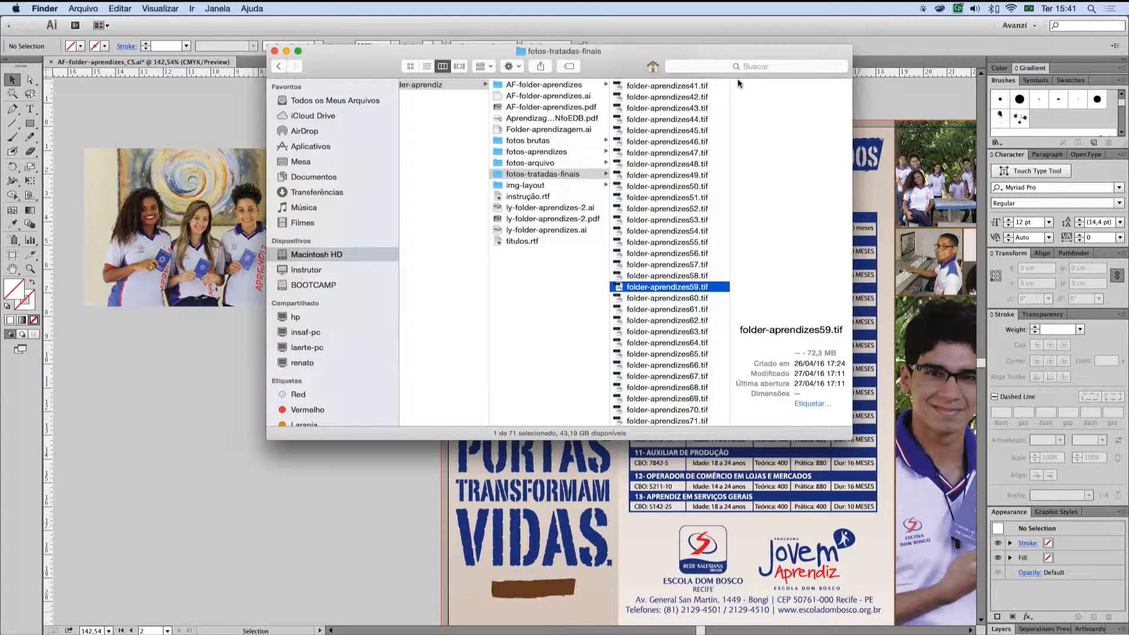
click(681, 86)
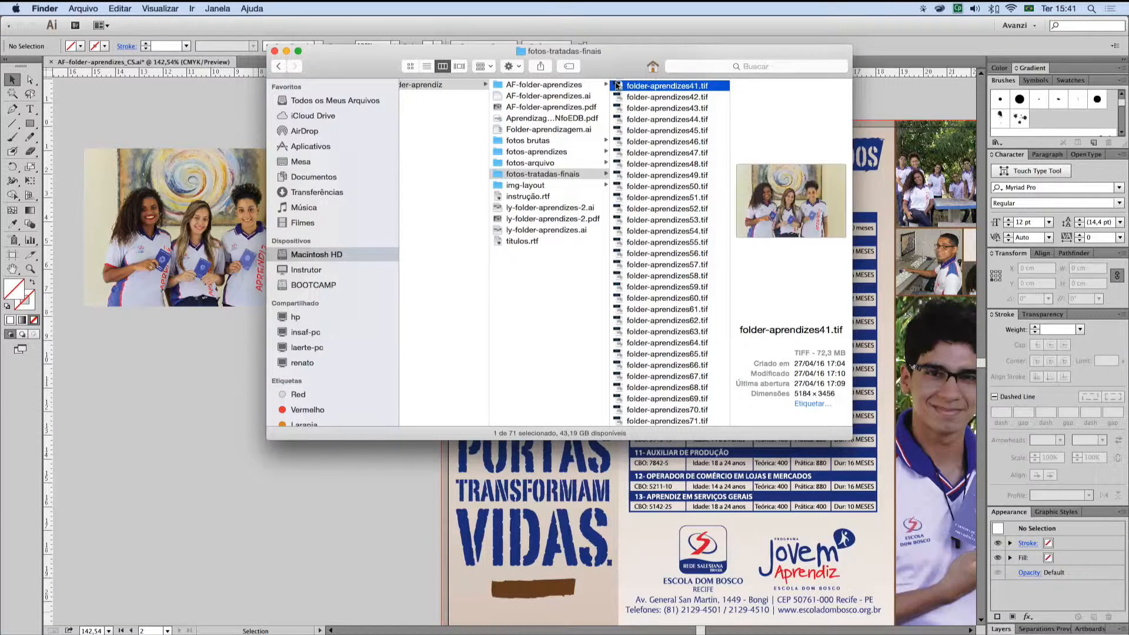
drag(617, 86, 525, 307)
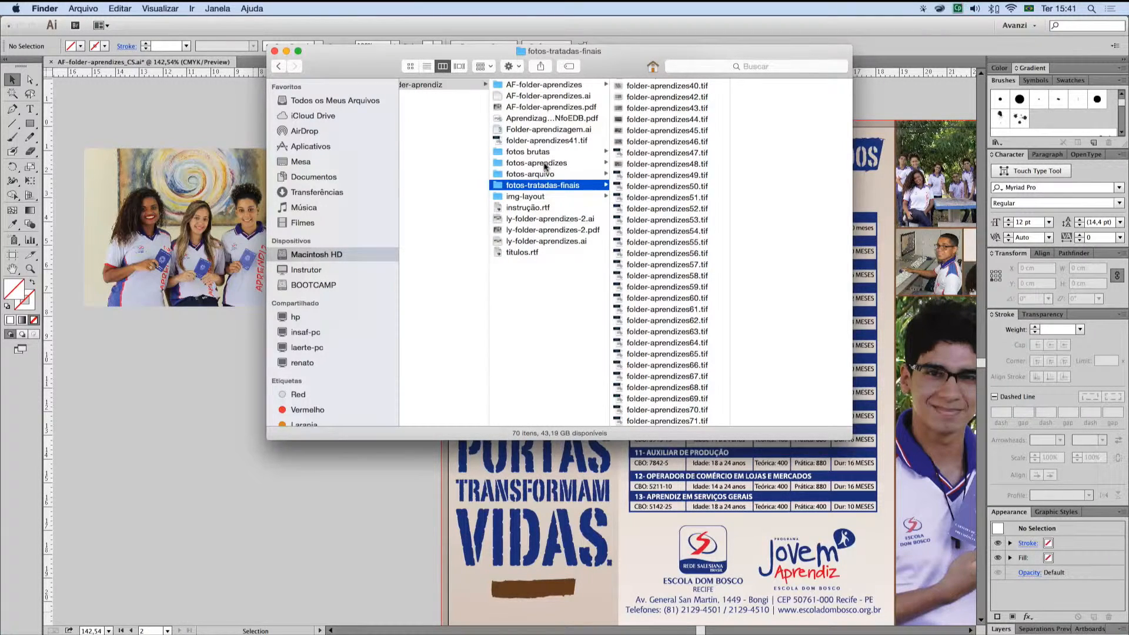
Step: Return to Illustrator without updating the missing or modified links, and review the Links list for folder-aprendizes41.tif's status
key(super+Tab)
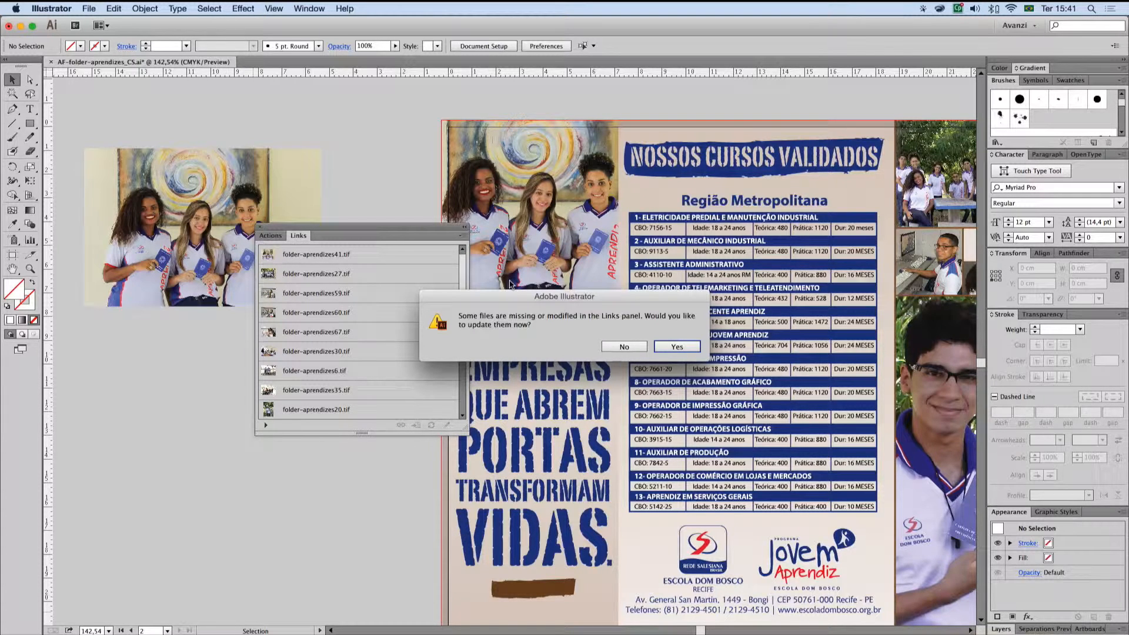
click(625, 346)
scroll(436, 324, down, 3)
scroll(434, 325, up, 2)
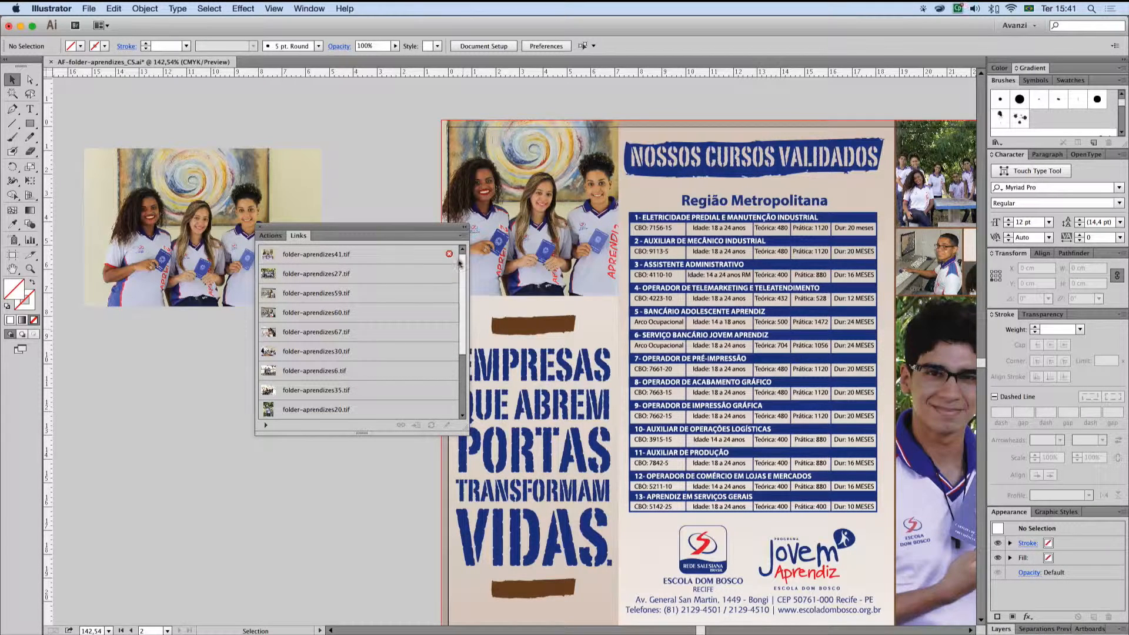
scroll(458, 360, down, 5)
scroll(464, 297, up, 5)
scroll(454, 361, down, 5)
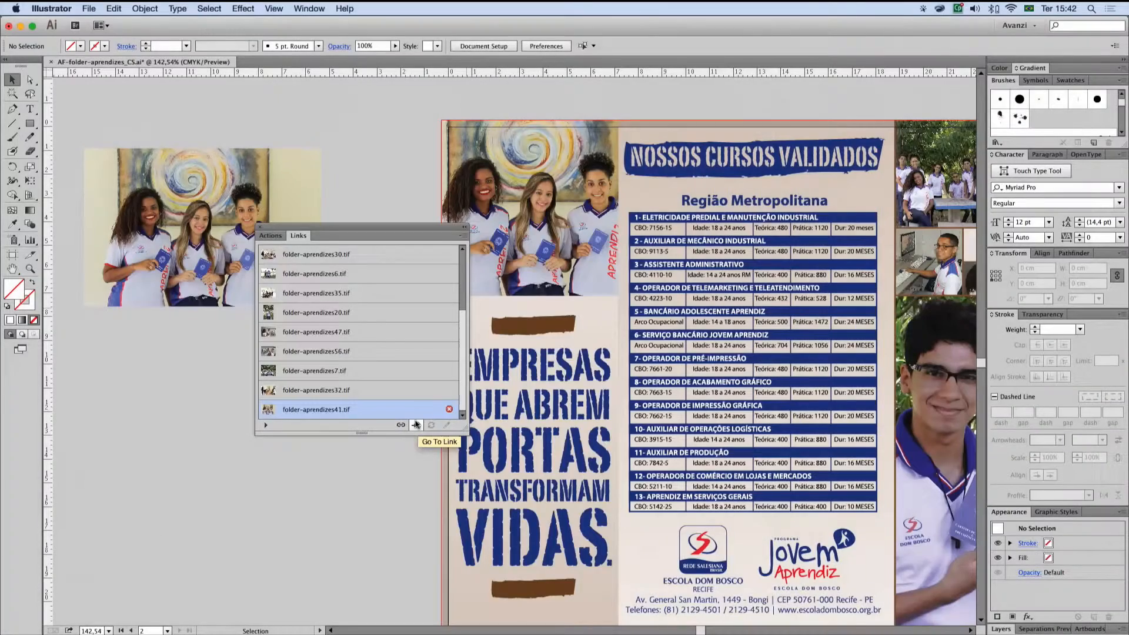
Step: Go to the missing folder-aprendizes41.tif on the brochure cover and relink it to the copy in Folder-aprendiz with Link enabled
click(416, 424)
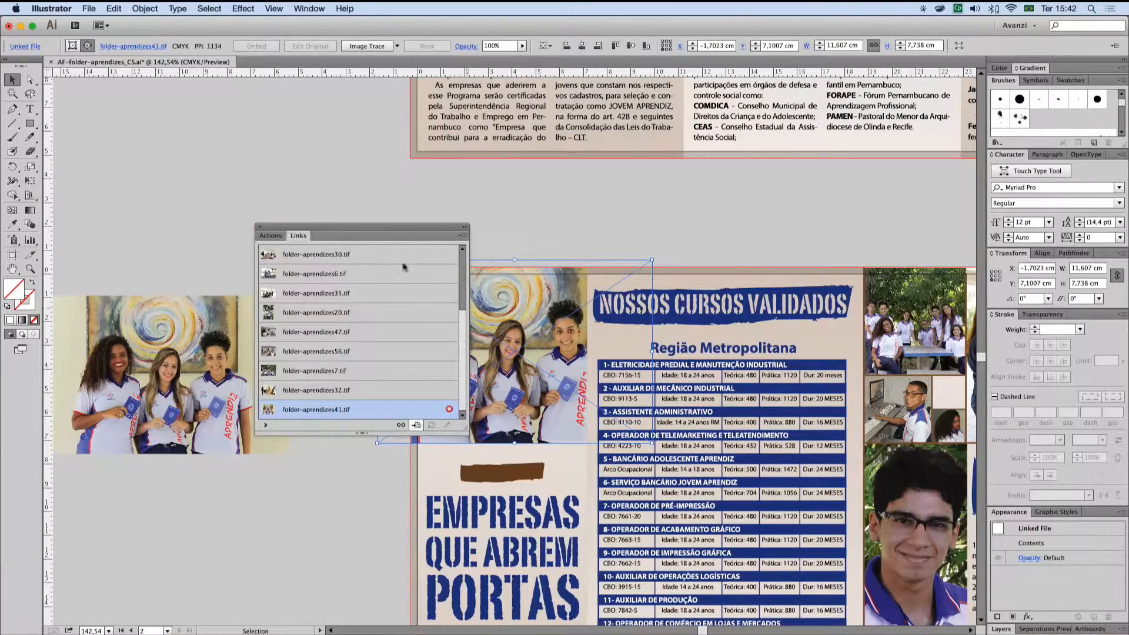
drag(396, 227, 337, 89)
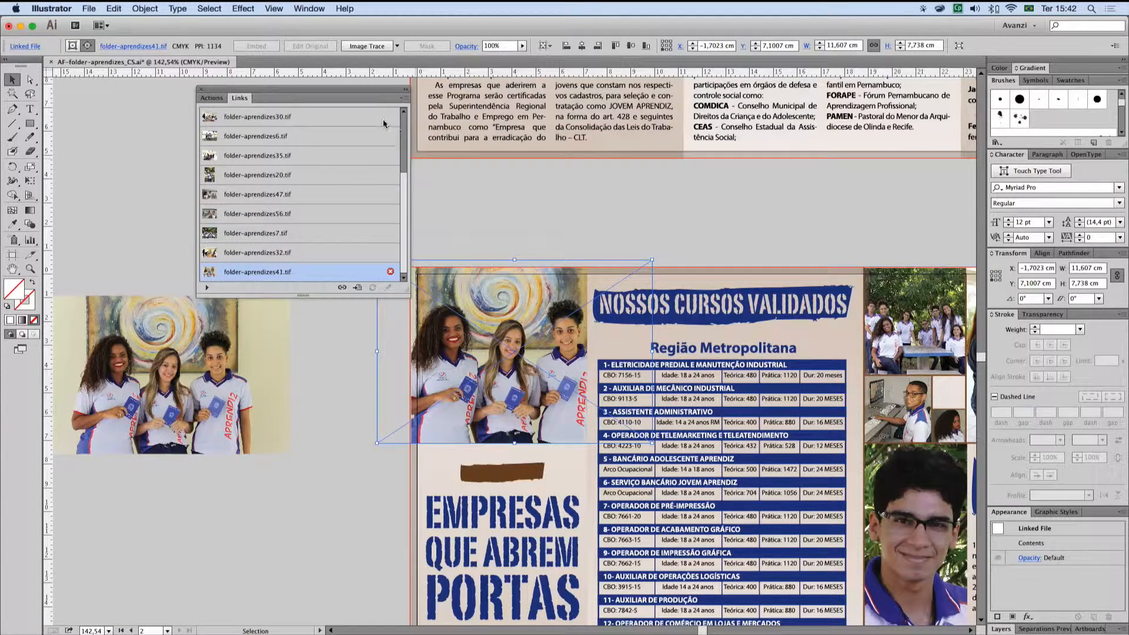
click(341, 288)
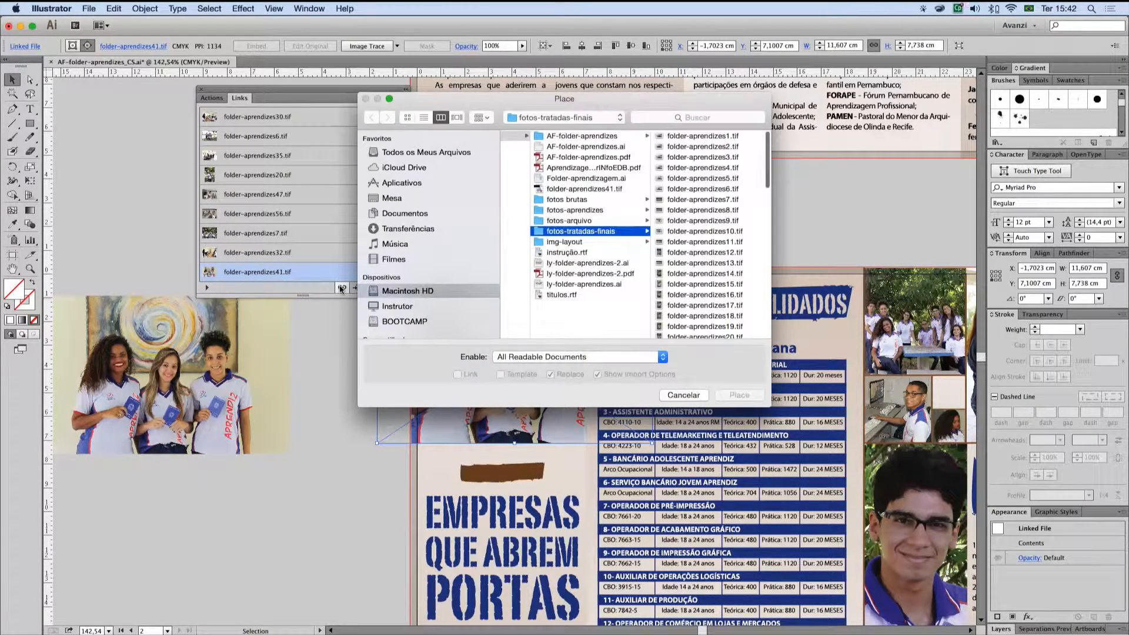
click(611, 189)
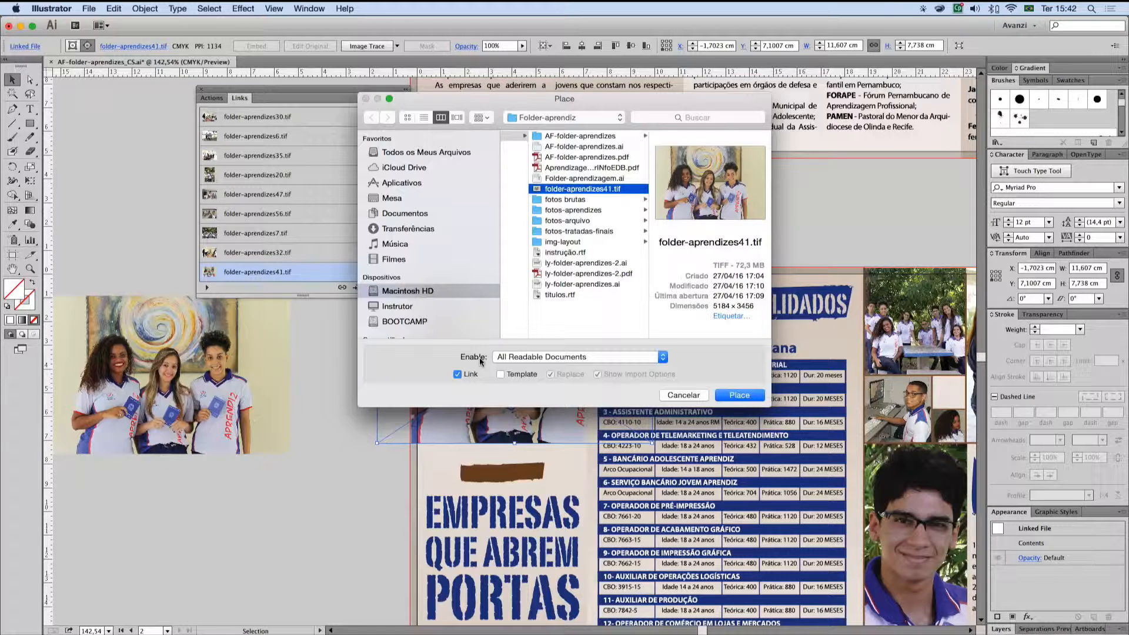
click(732, 397)
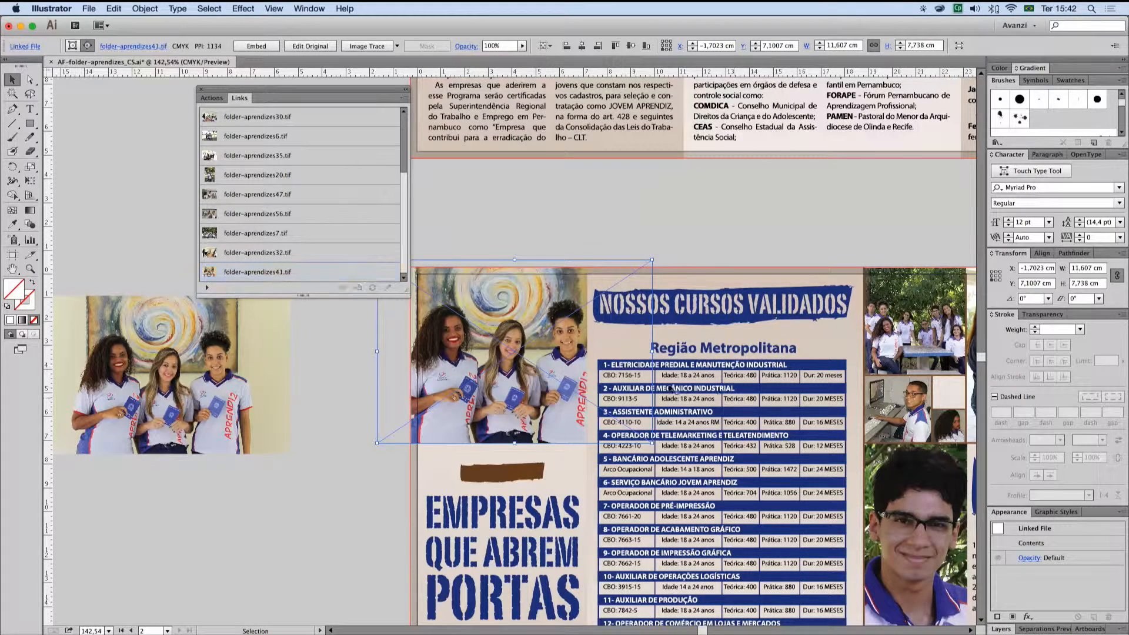
Step: Relink the other missing folder-aprendizes41.tif entry to the file in Folder-aprendiz with Link disabled, so the photo is embedded
drag(403, 258, 398, 229)
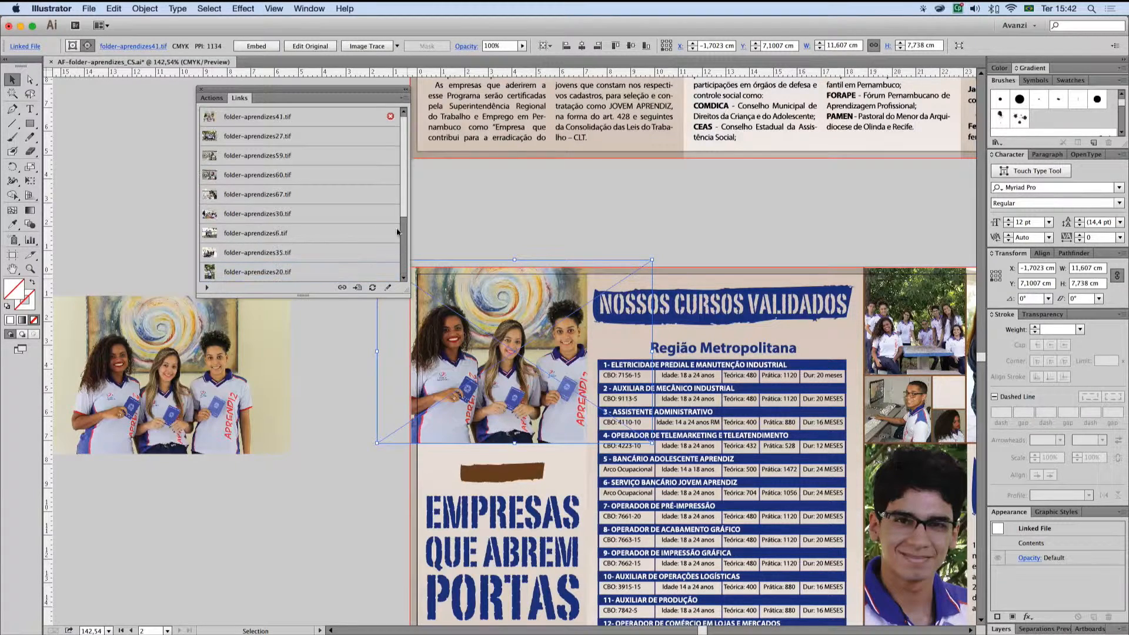
click(353, 116)
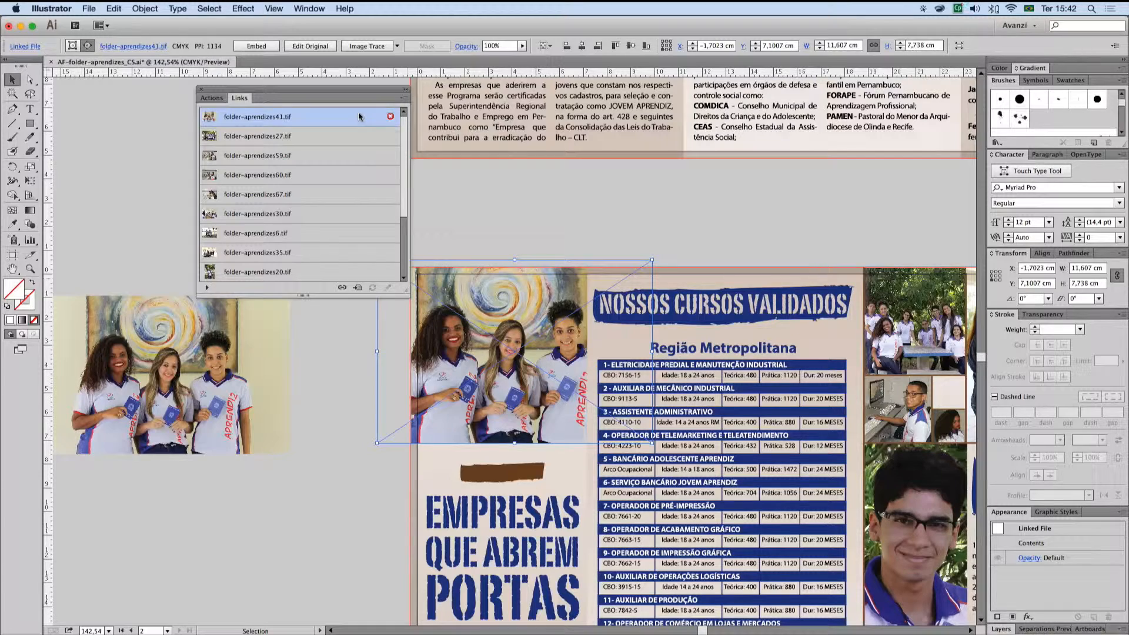
click(341, 288)
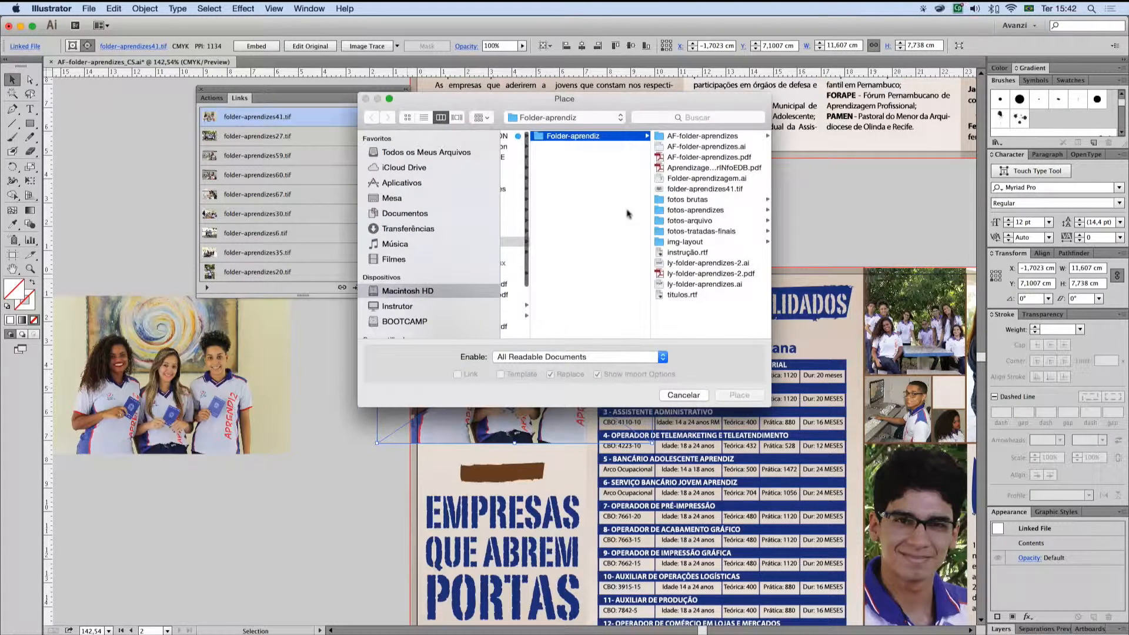
click(728, 188)
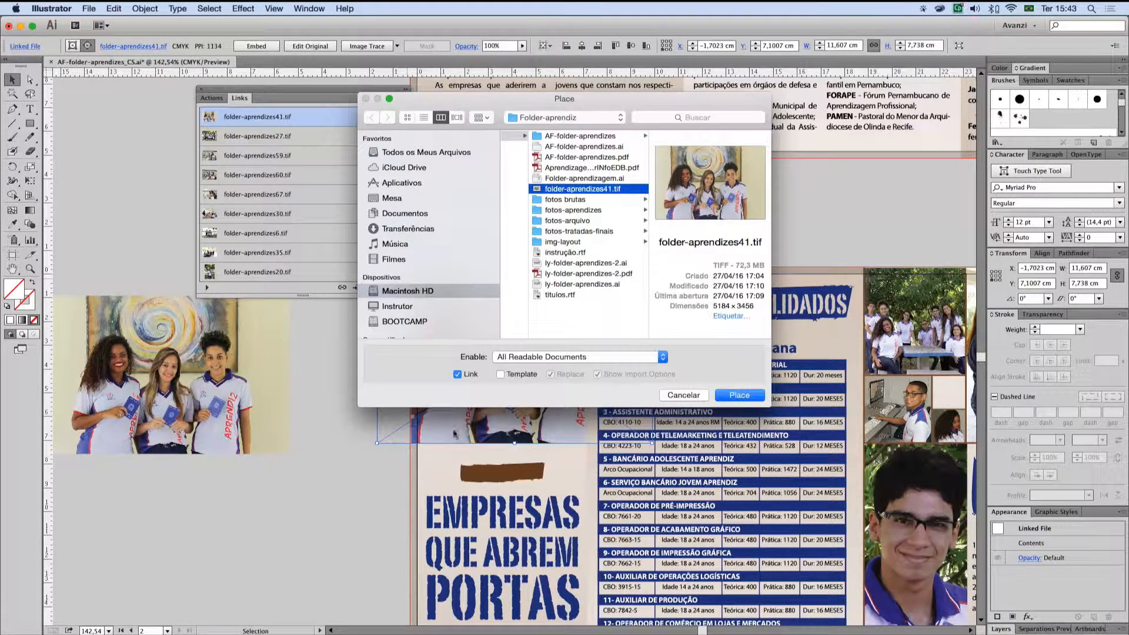
click(457, 373)
click(750, 395)
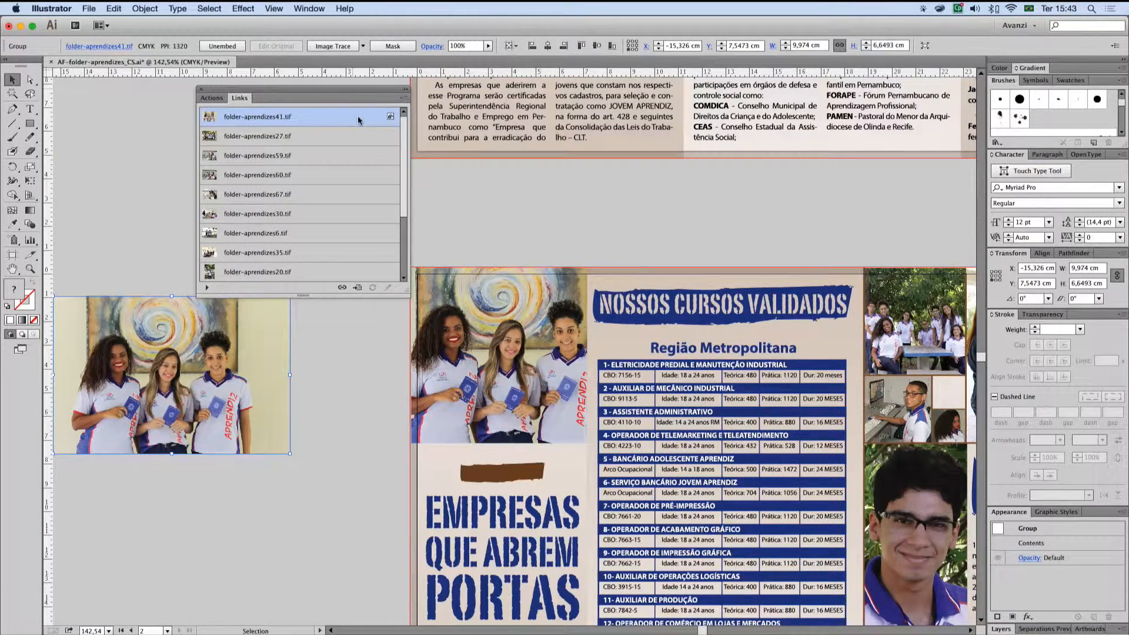
Step: Locate the embedded folder-aprendizes41.tif beside the artboard and review the link options available for it
click(355, 342)
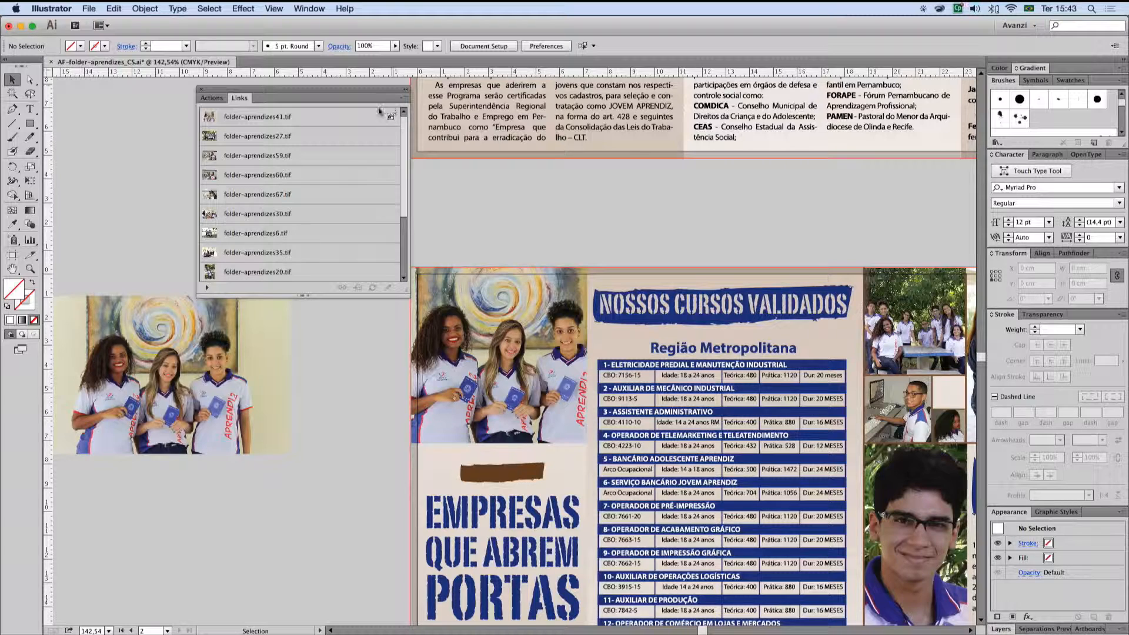
click(342, 116)
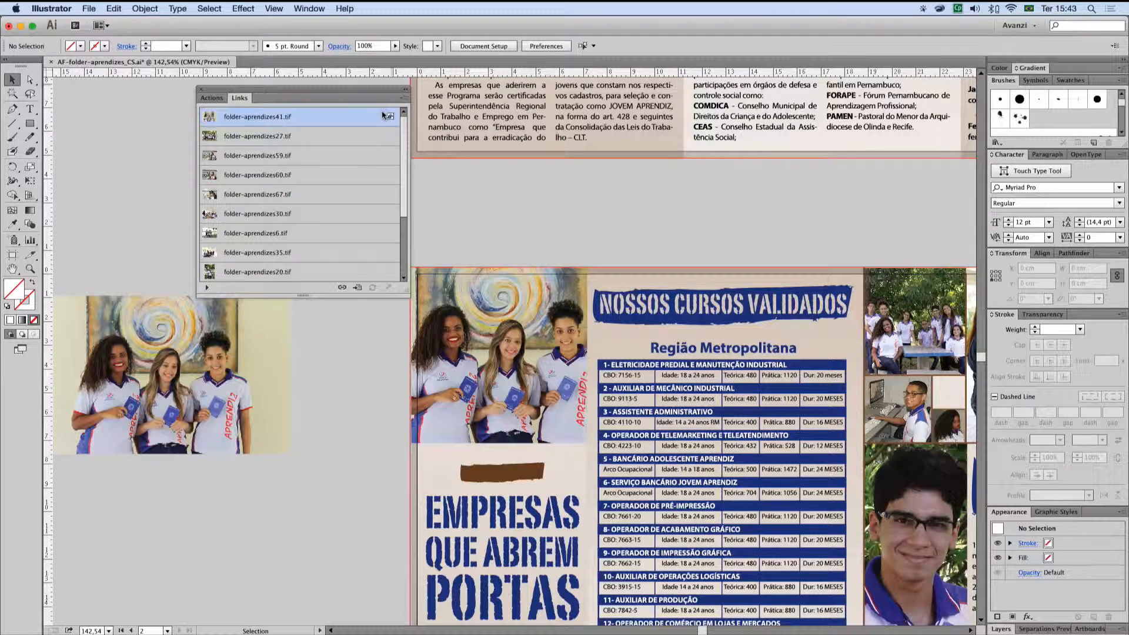
click(357, 286)
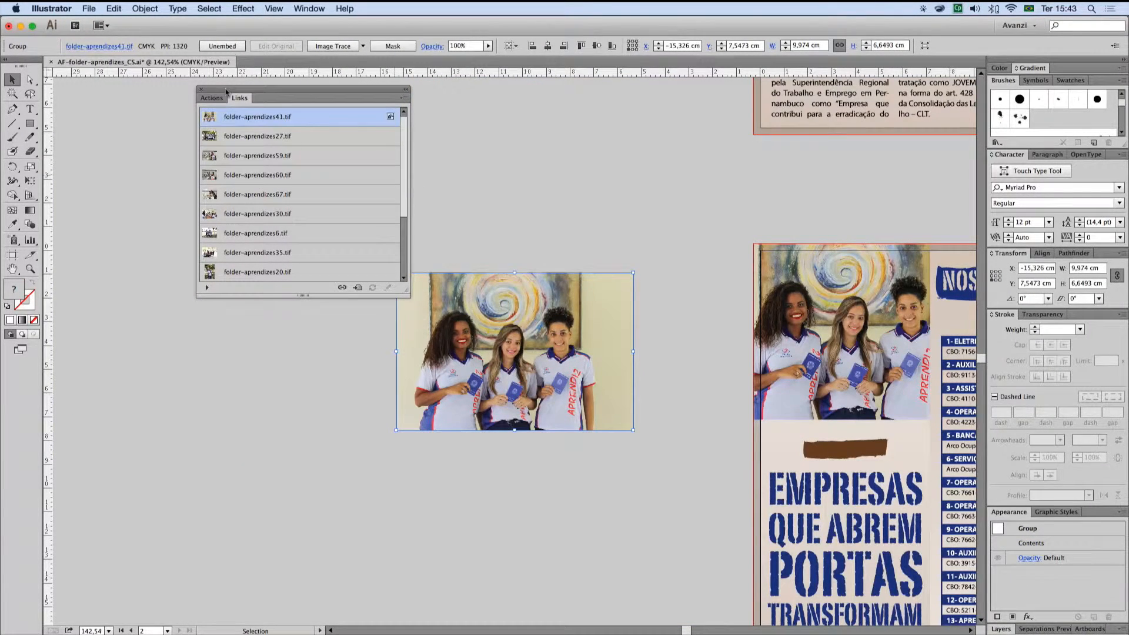
click(111, 47)
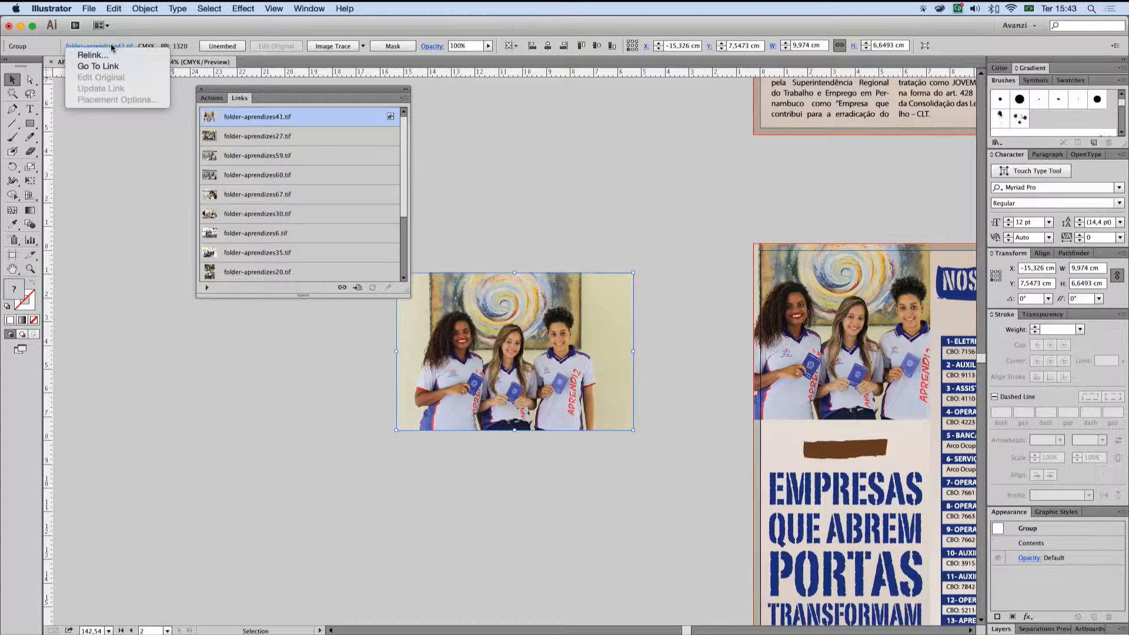
click(488, 110)
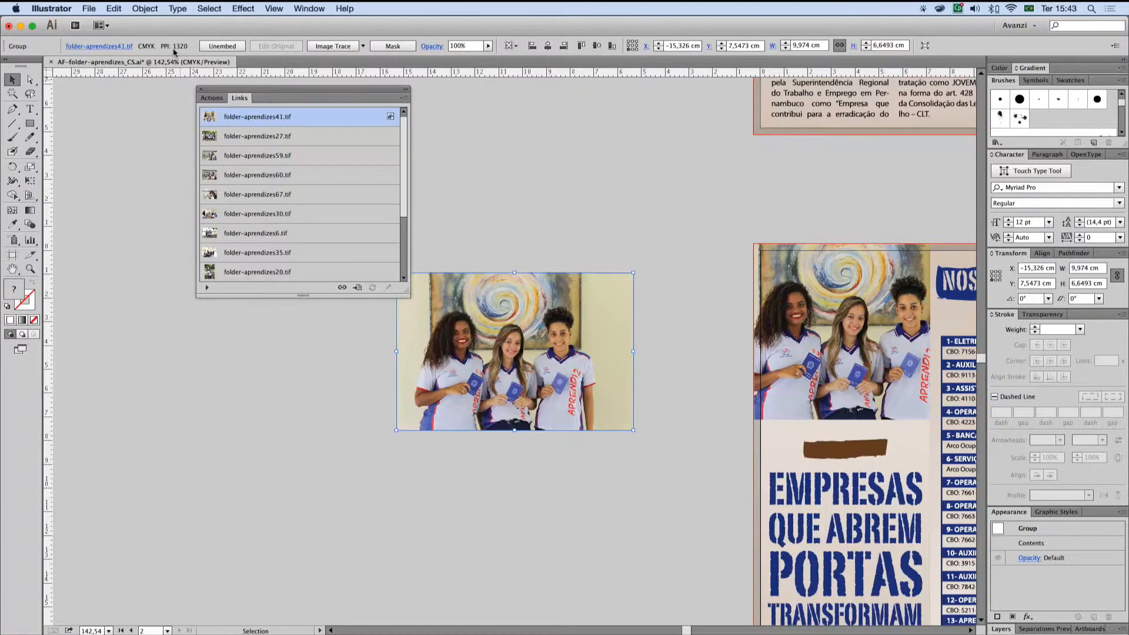
Step: Switch to Finder, inspect the file details of folder-aprendizes41.tif in Folder-aprendiz, and return to Illustrator
key(super+Tab)
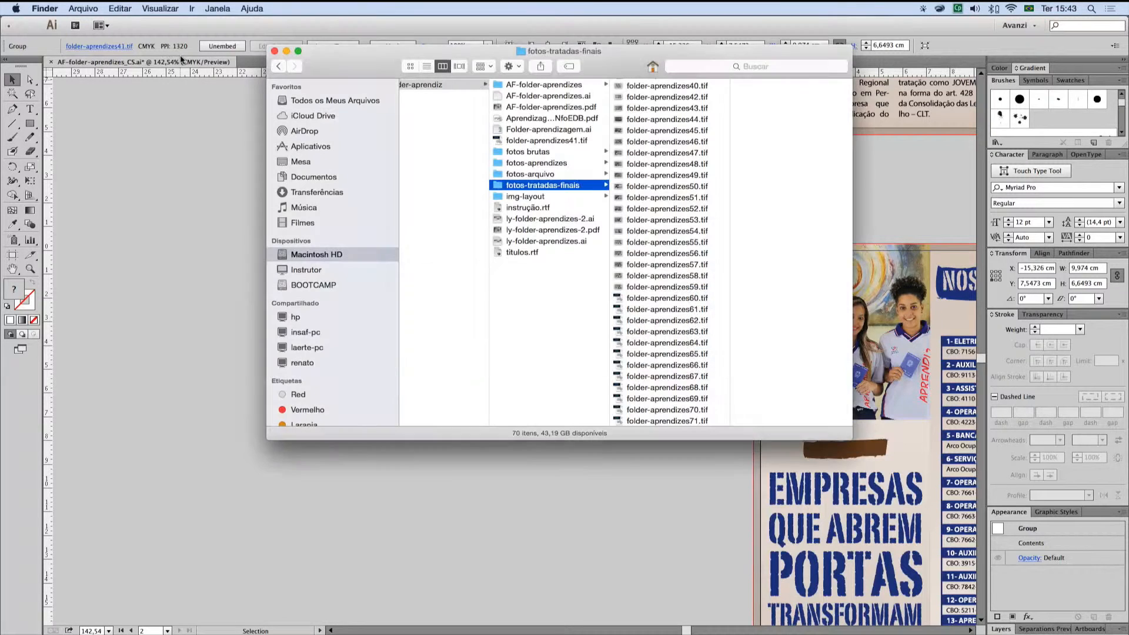
click(566, 141)
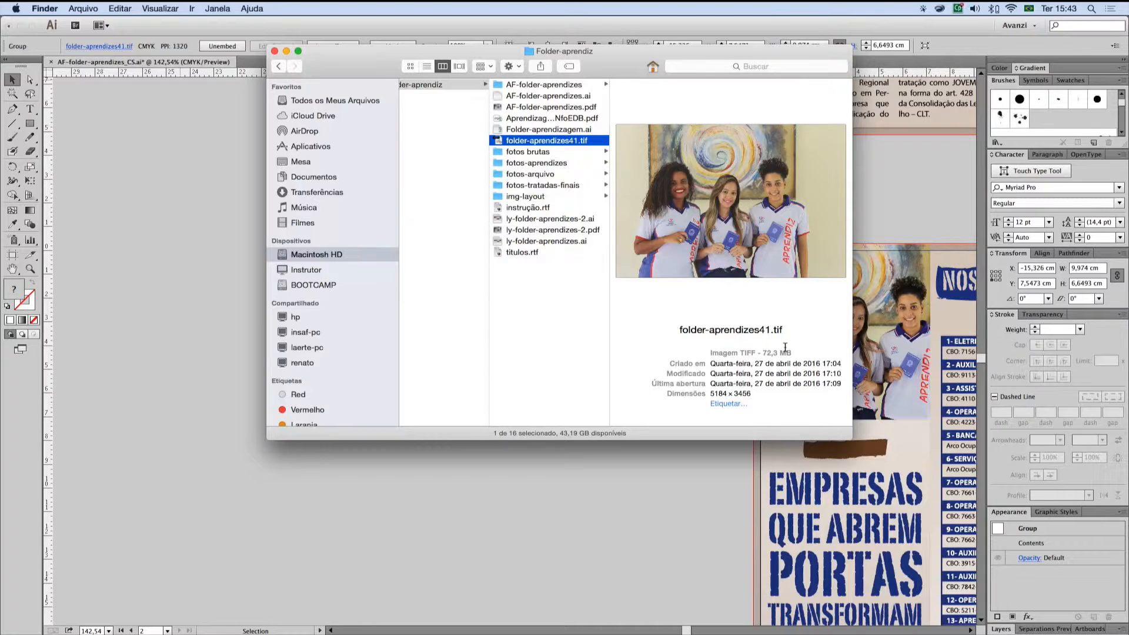
key(super+Tab)
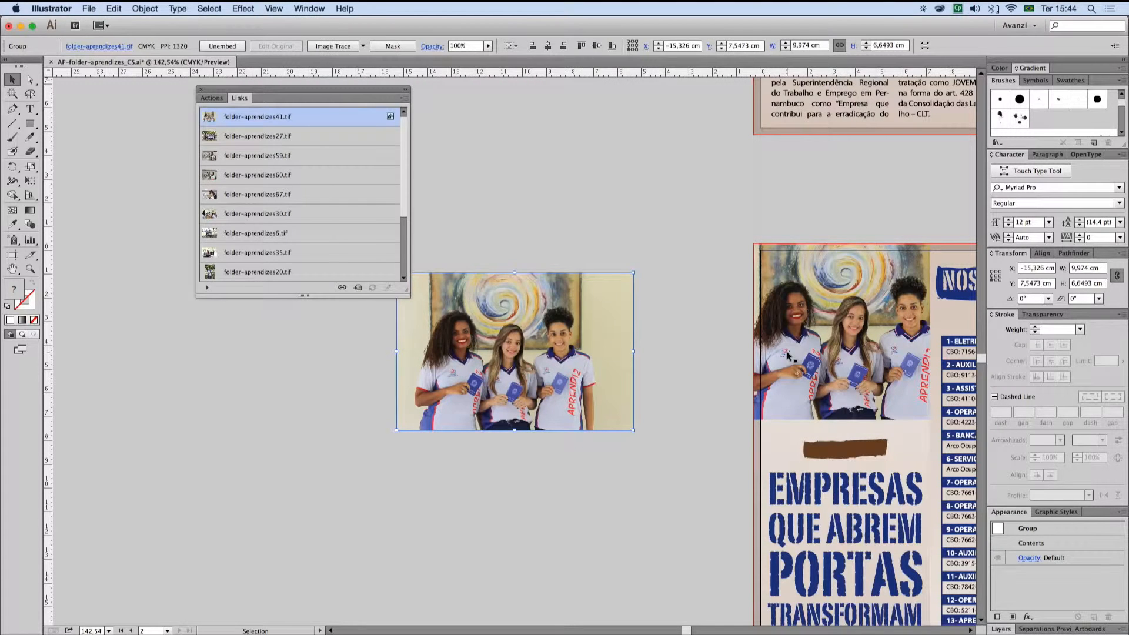
click(680, 270)
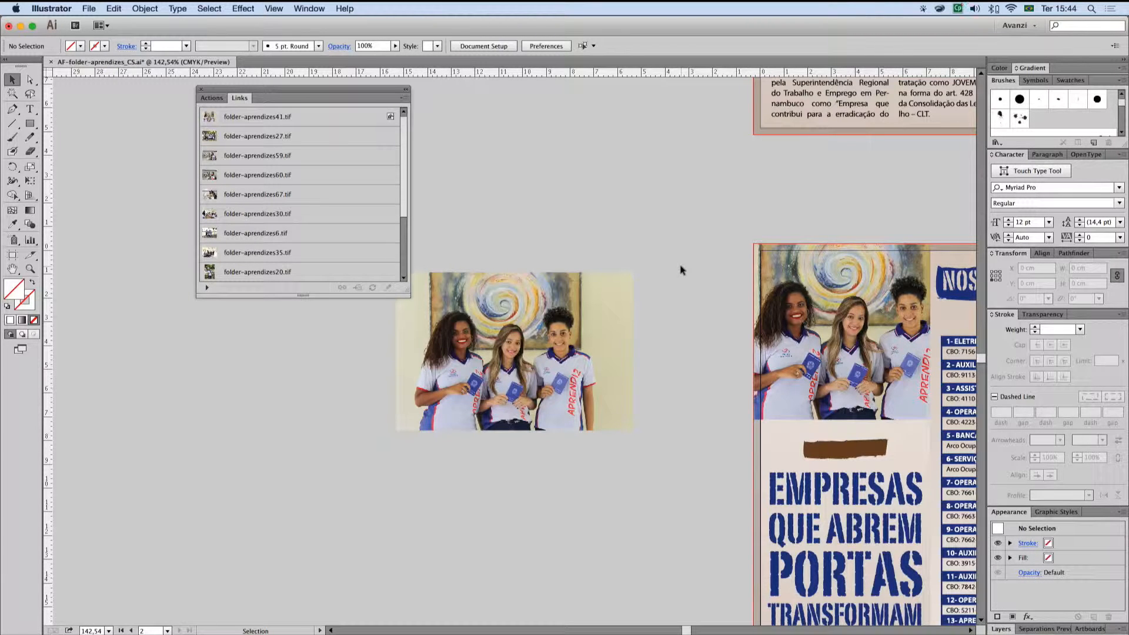
key(a)
key(v)
click(582, 325)
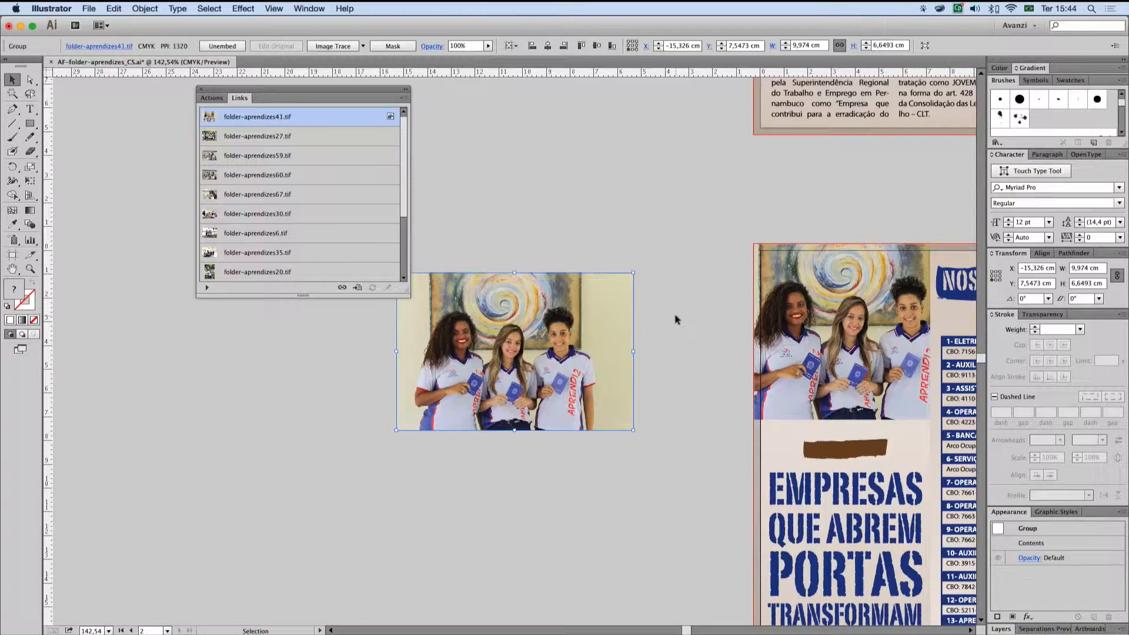
click(676, 319)
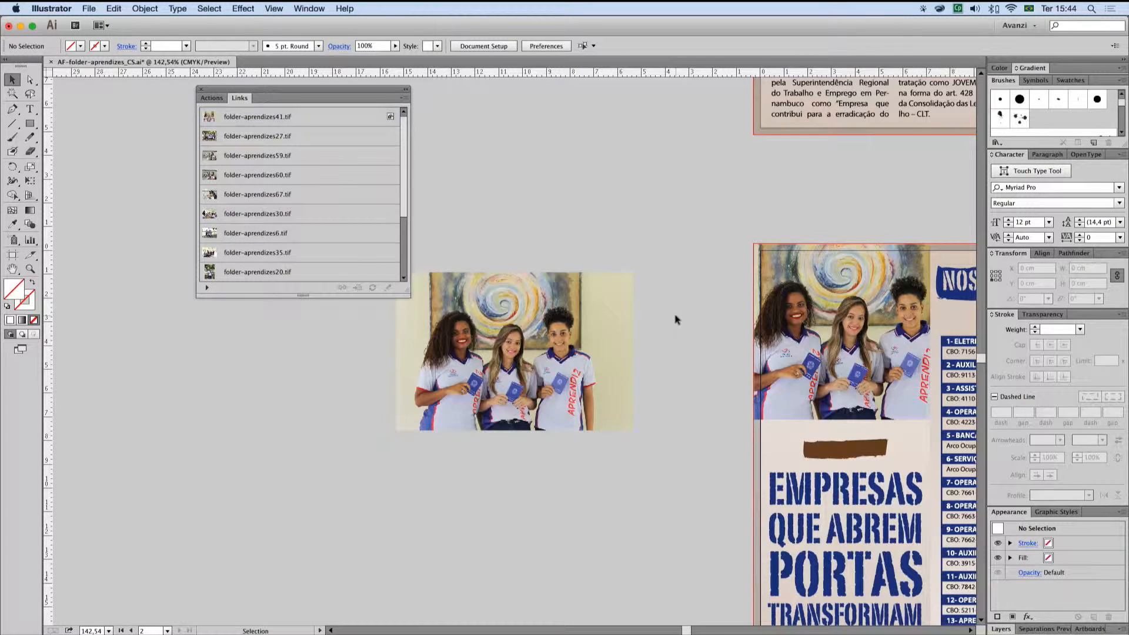
click(605, 330)
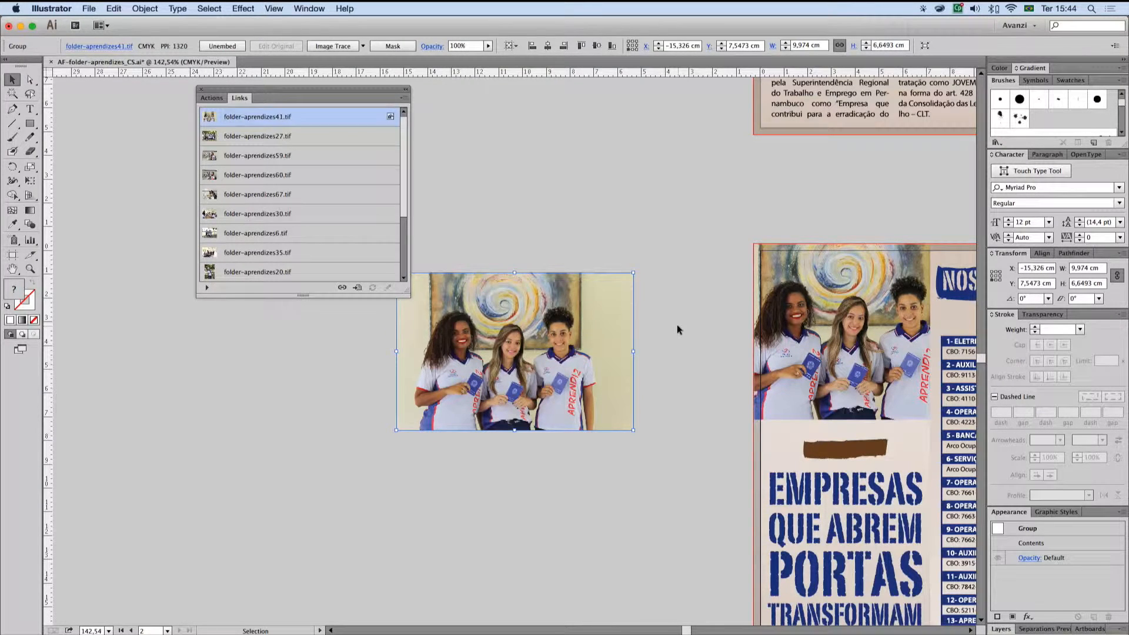
click(678, 329)
click(598, 346)
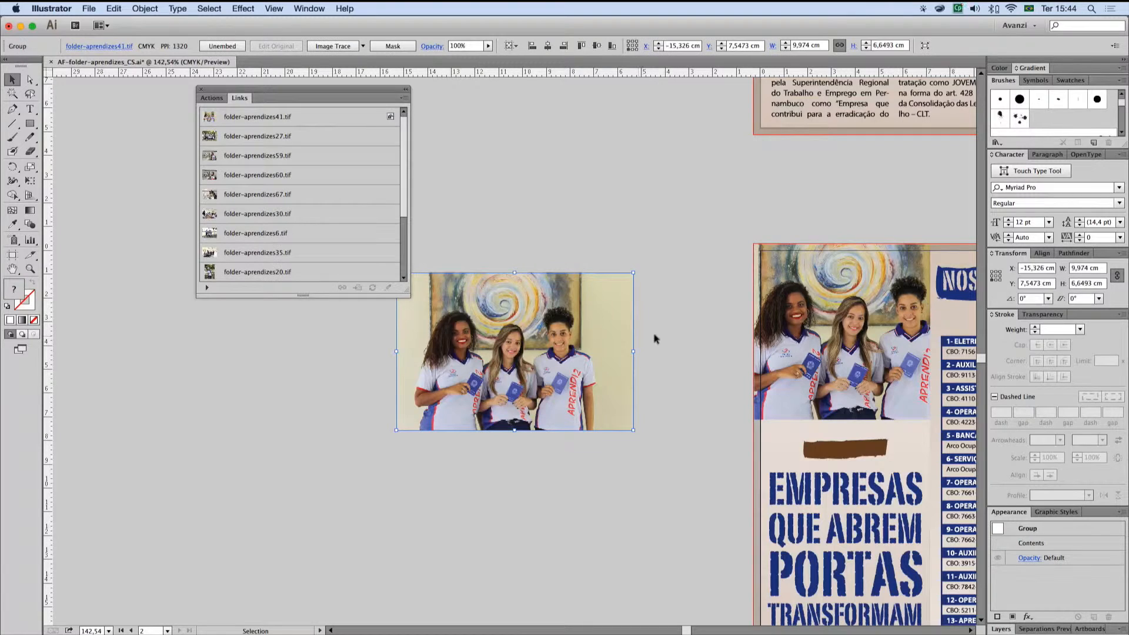
click(689, 362)
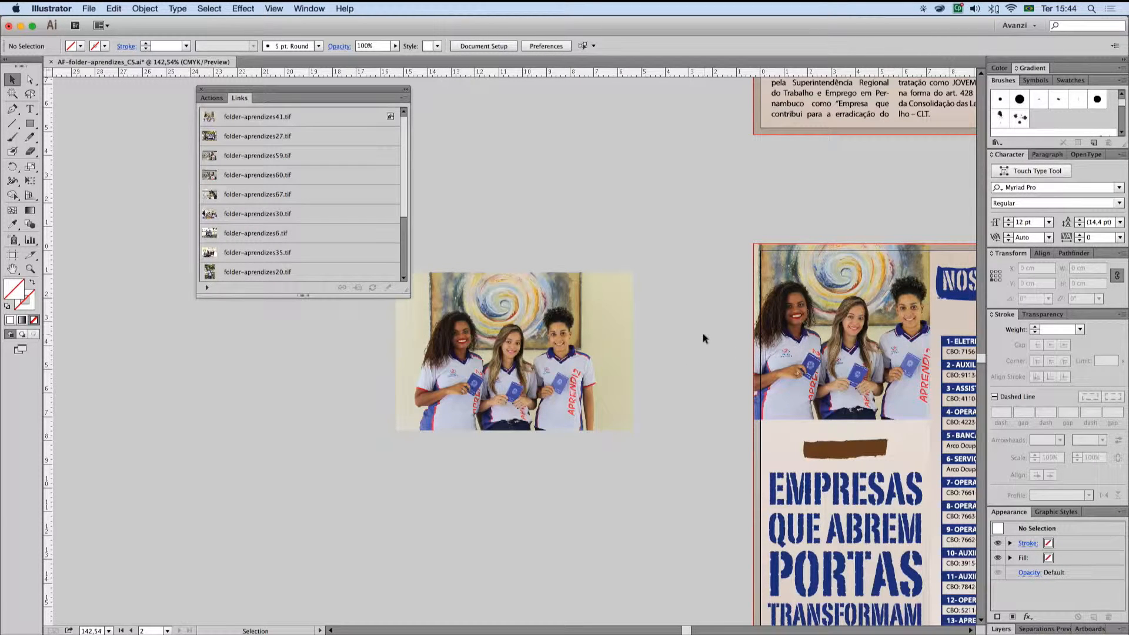
Step: Switch to Finder, move folder-aprendizes41.tif back into fotos-tratadas-finais, and return to Illustrator without updating the missing or modified links
key(super+Tab)
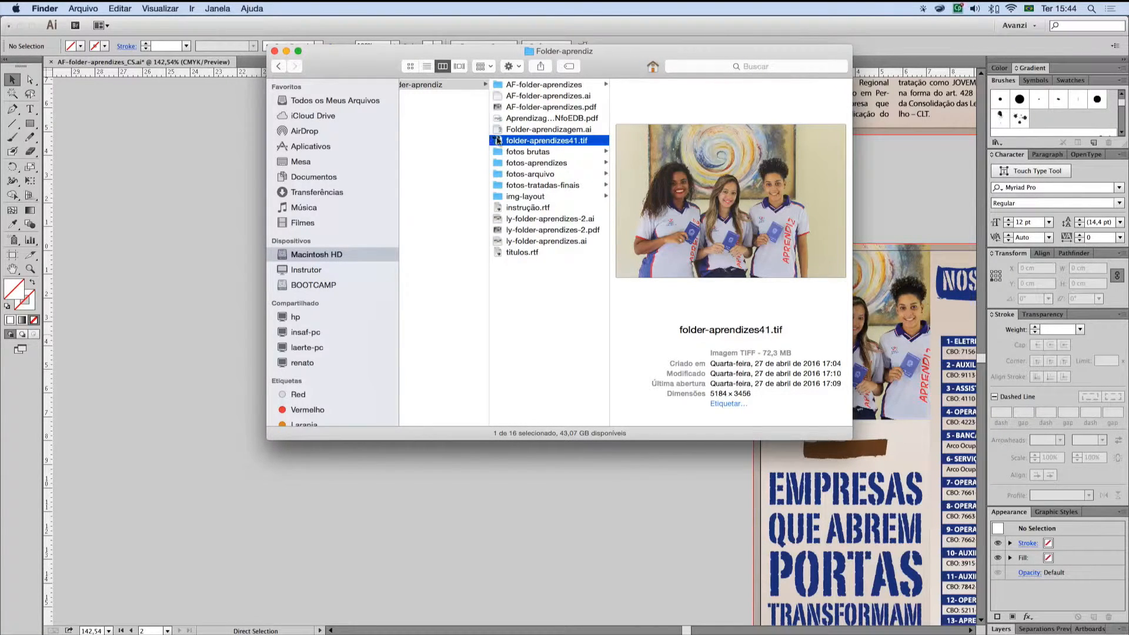
drag(498, 139, 622, 191)
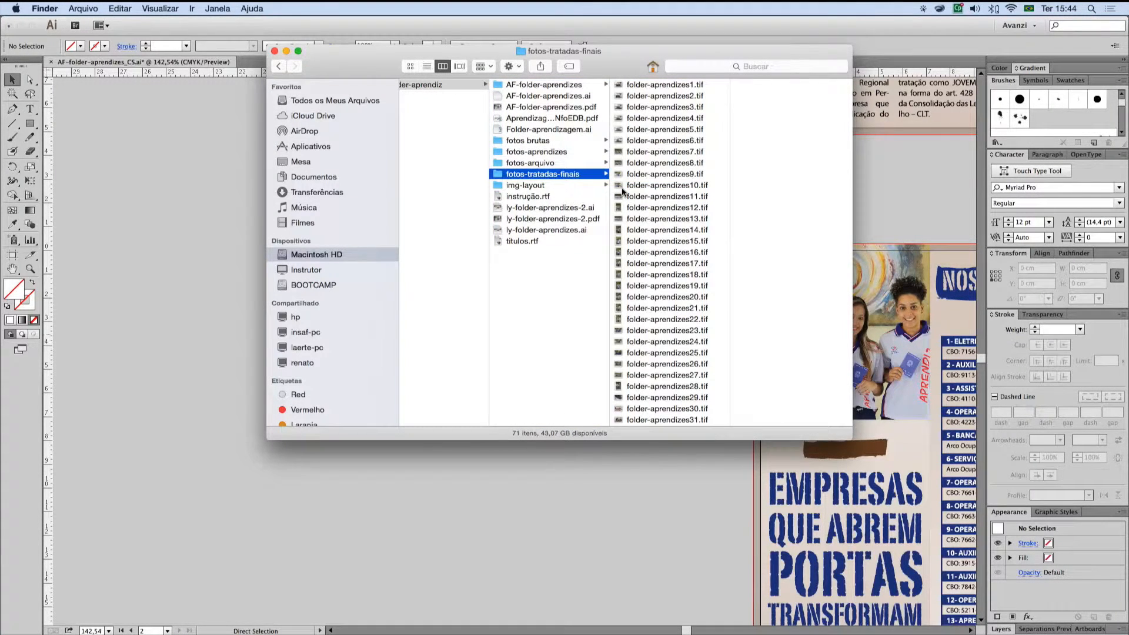
key(super+Tab)
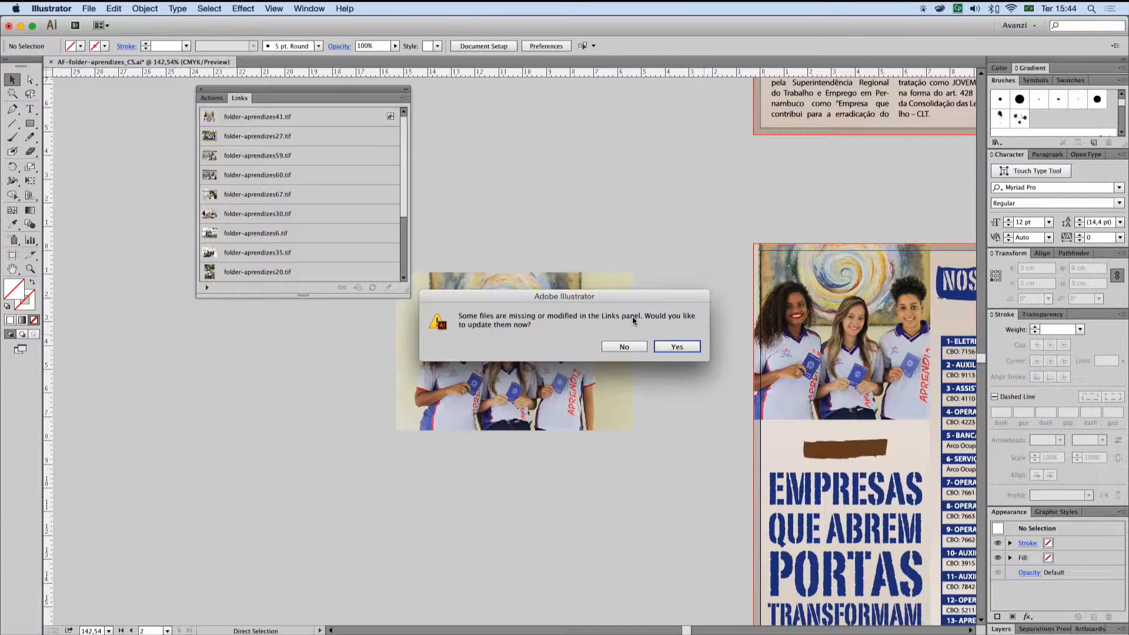
click(626, 345)
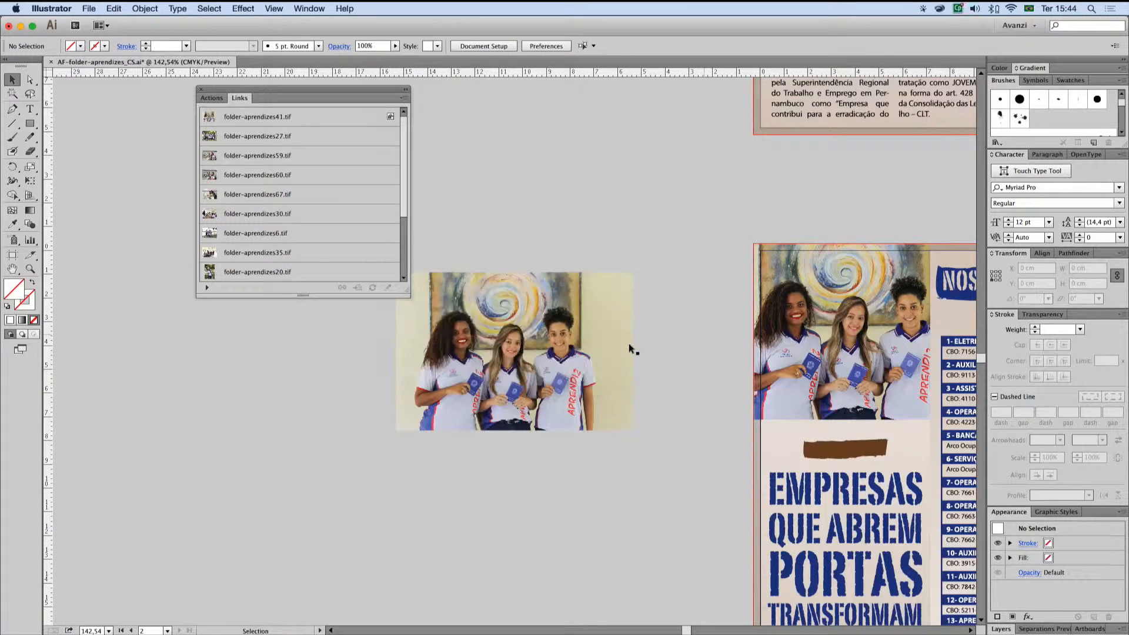
Step: Go to the missing folder-aprendizes41.tif on the artboard and compare its Links entry with the embedded copy's entry
drag(402, 204, 403, 274)
click(336, 269)
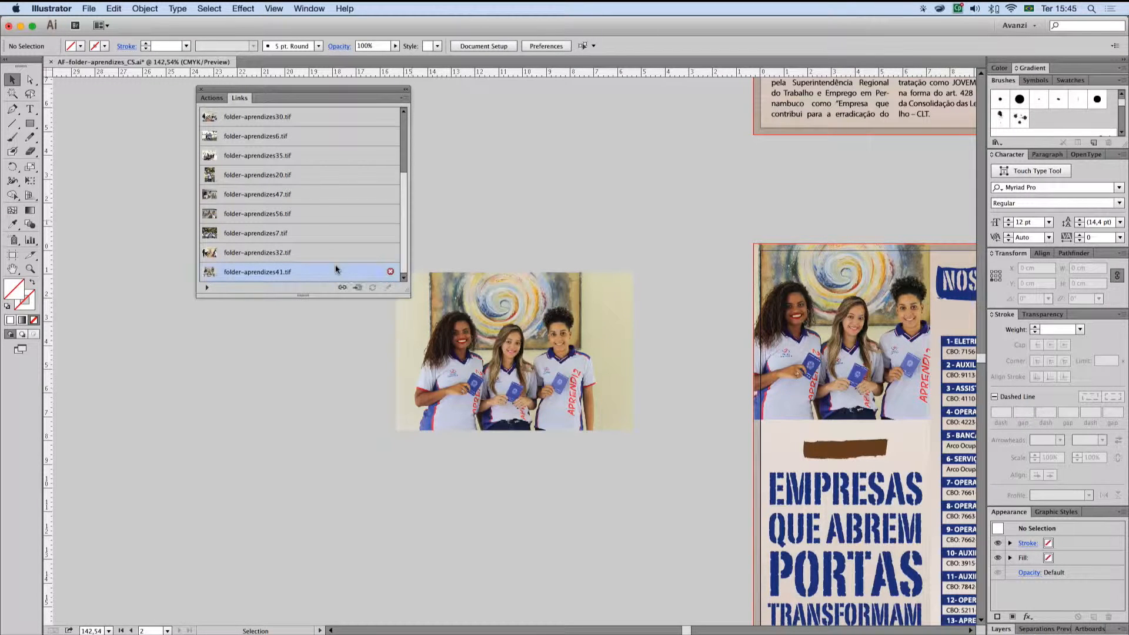
click(356, 287)
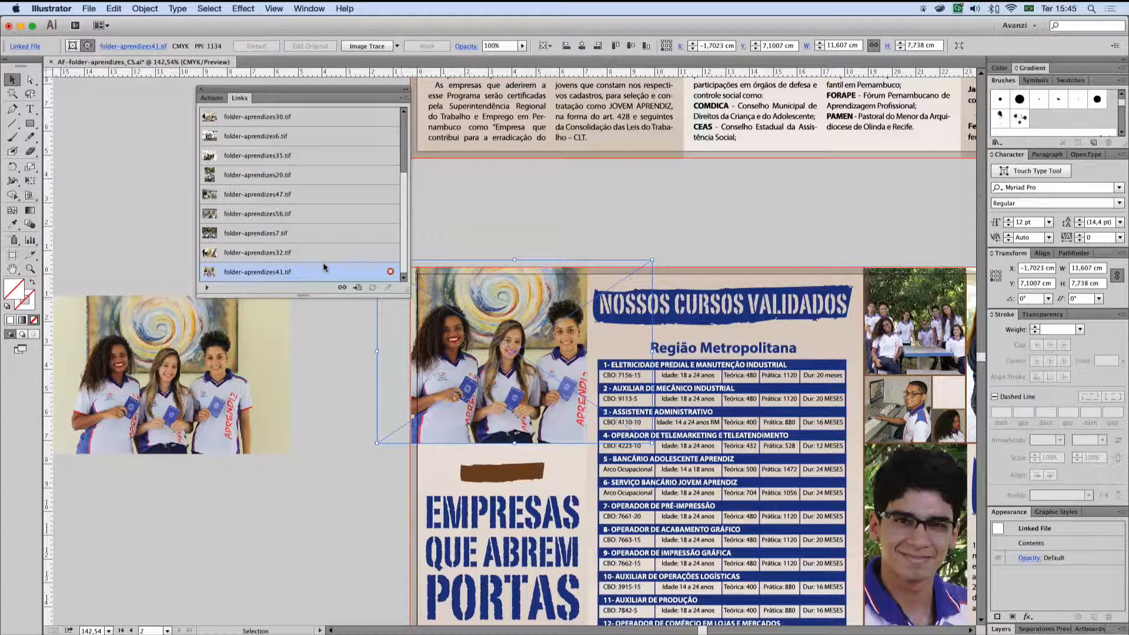
scroll(338, 189, down, 5)
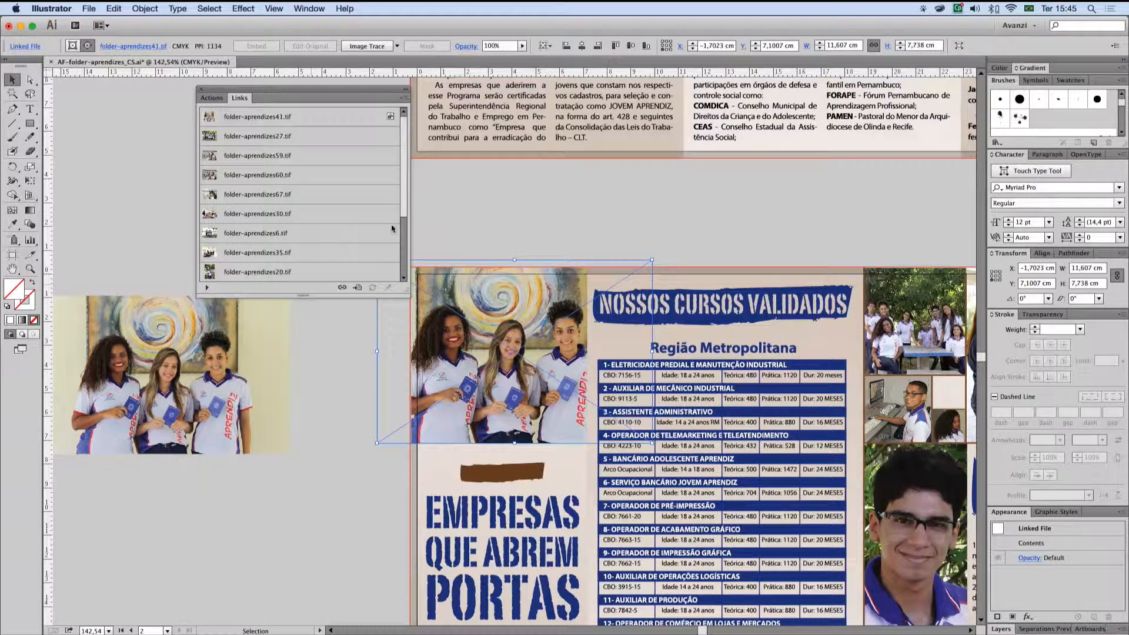
drag(403, 213, 404, 270)
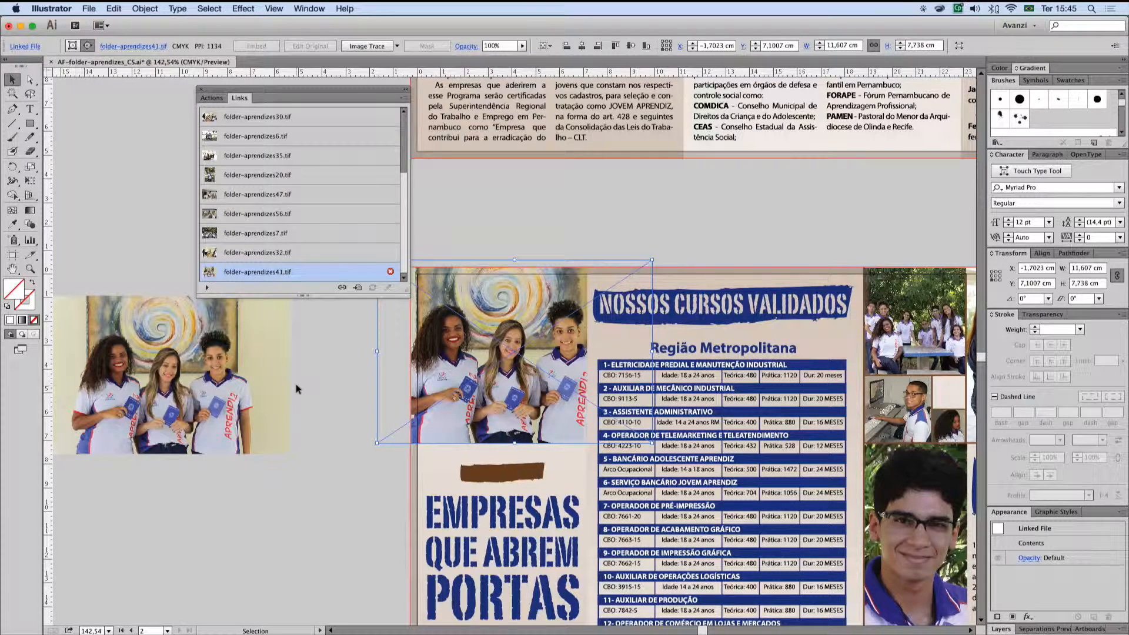
Step: Relink the missing cover photo to folder-aprendizes41.tif in fotos-tratadas-finais with Link enabled
click(341, 288)
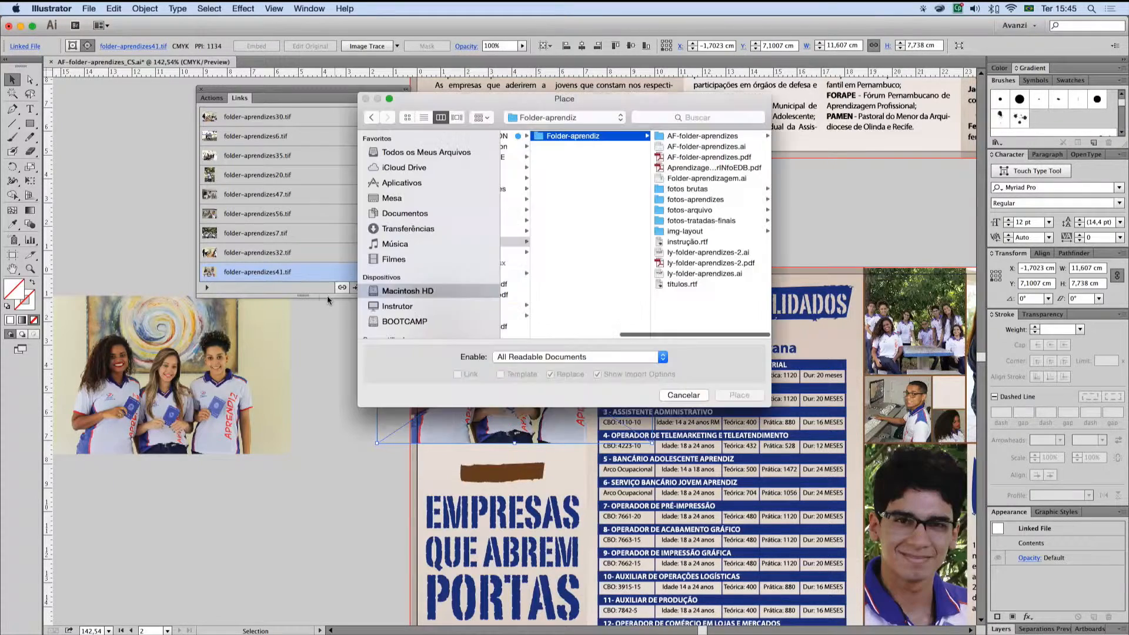
click(708, 221)
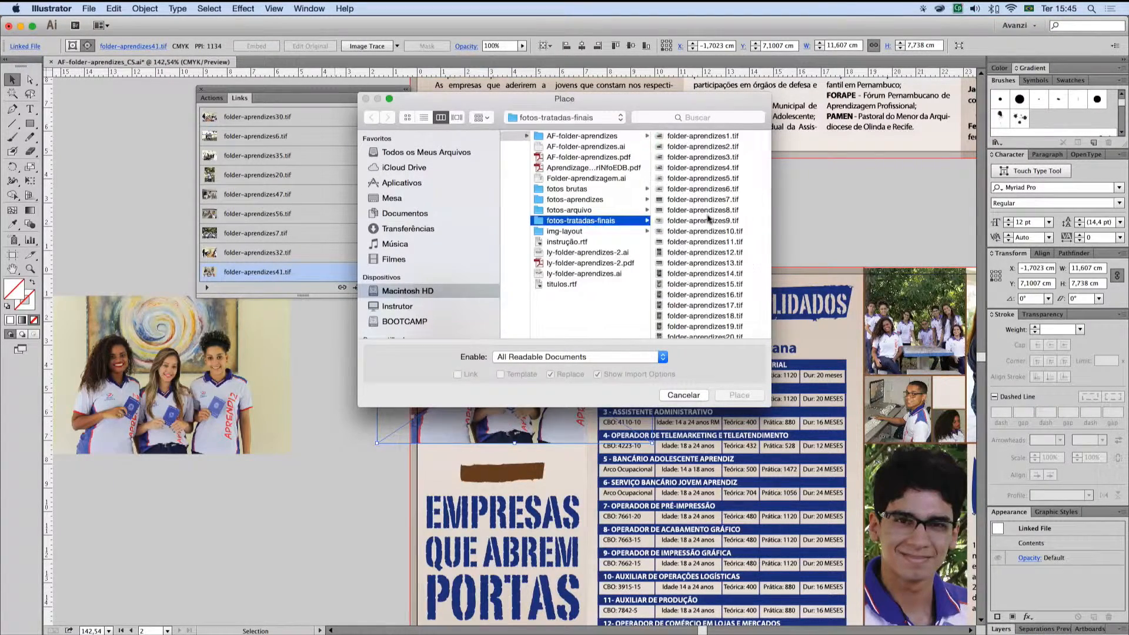
scroll(709, 222, down, 10)
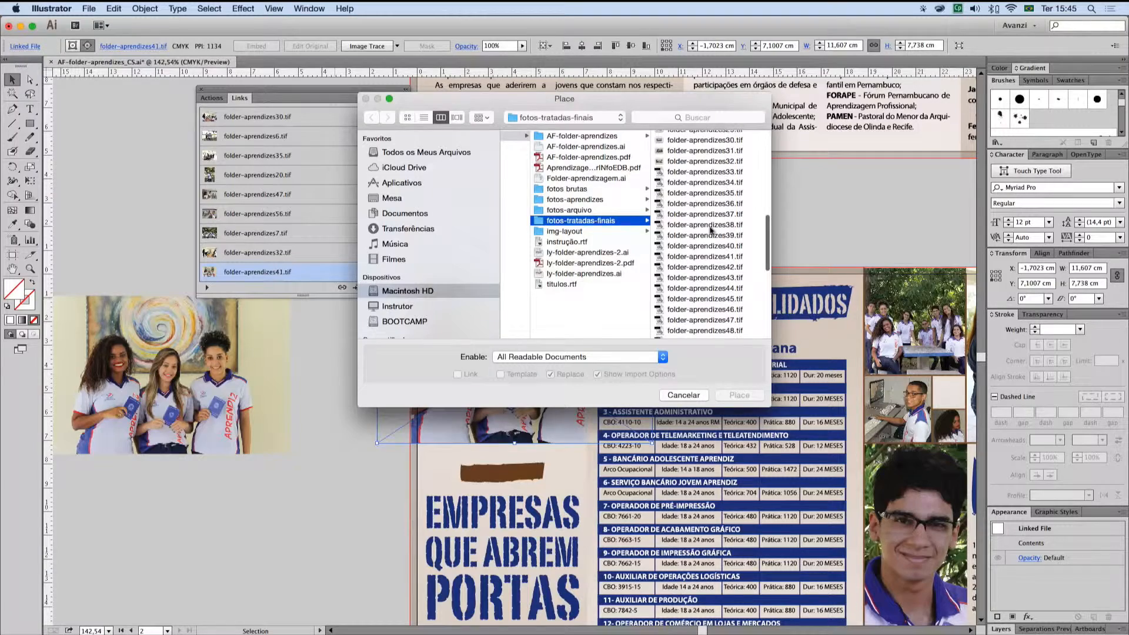
click(708, 256)
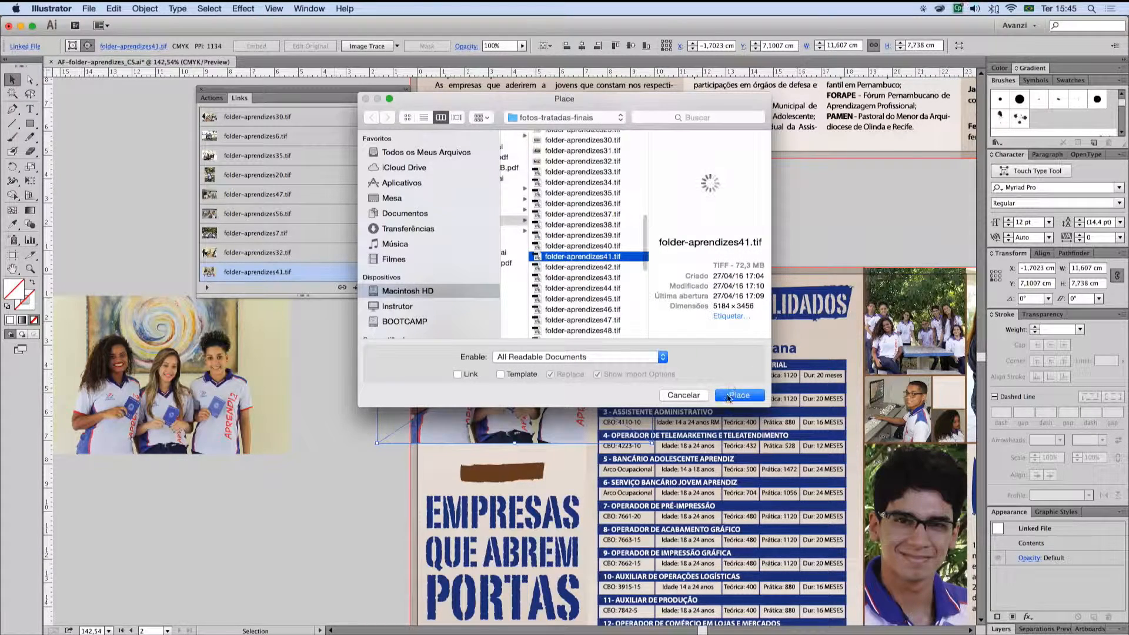
click(458, 374)
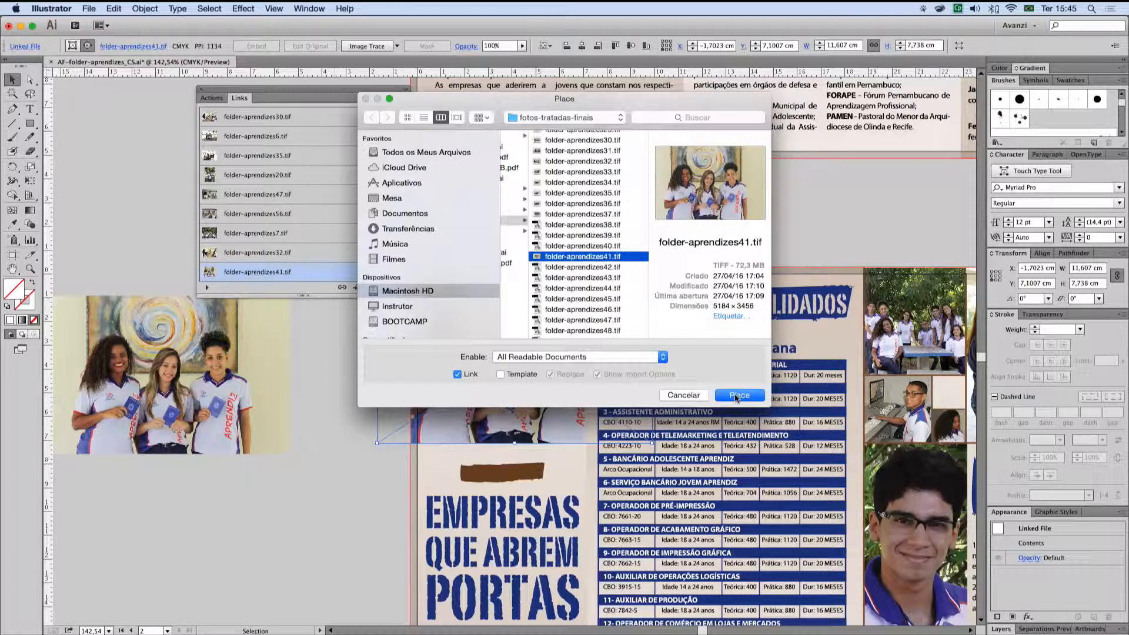
click(736, 396)
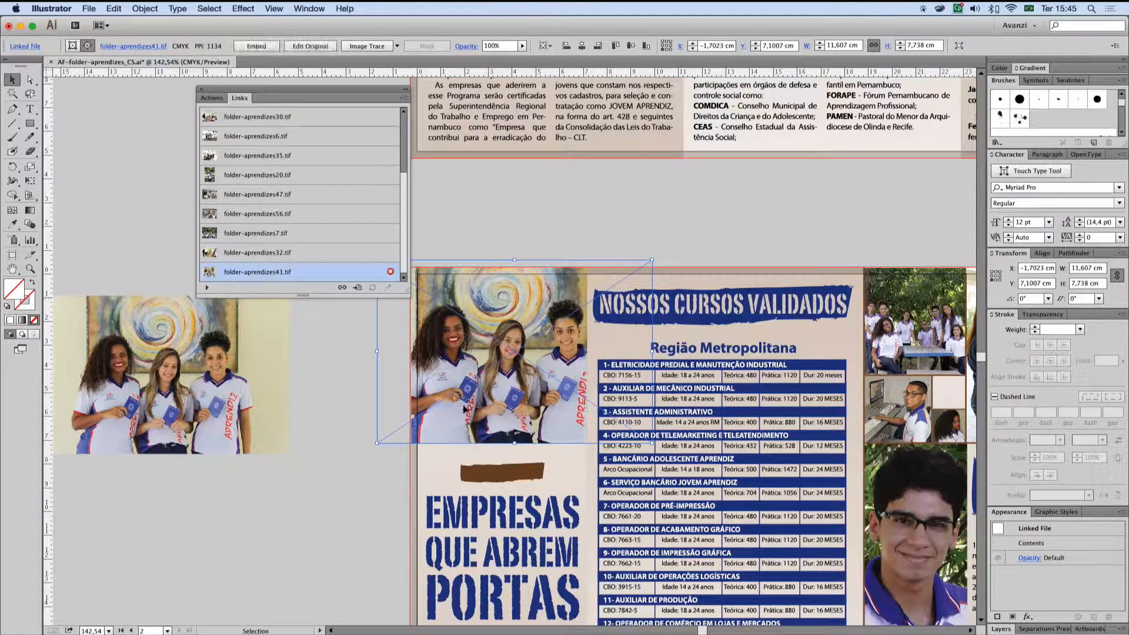
Step: Deselect the relinked cover photo and save the brochure in its legacy format, accepting the compatibility notice
click(323, 413)
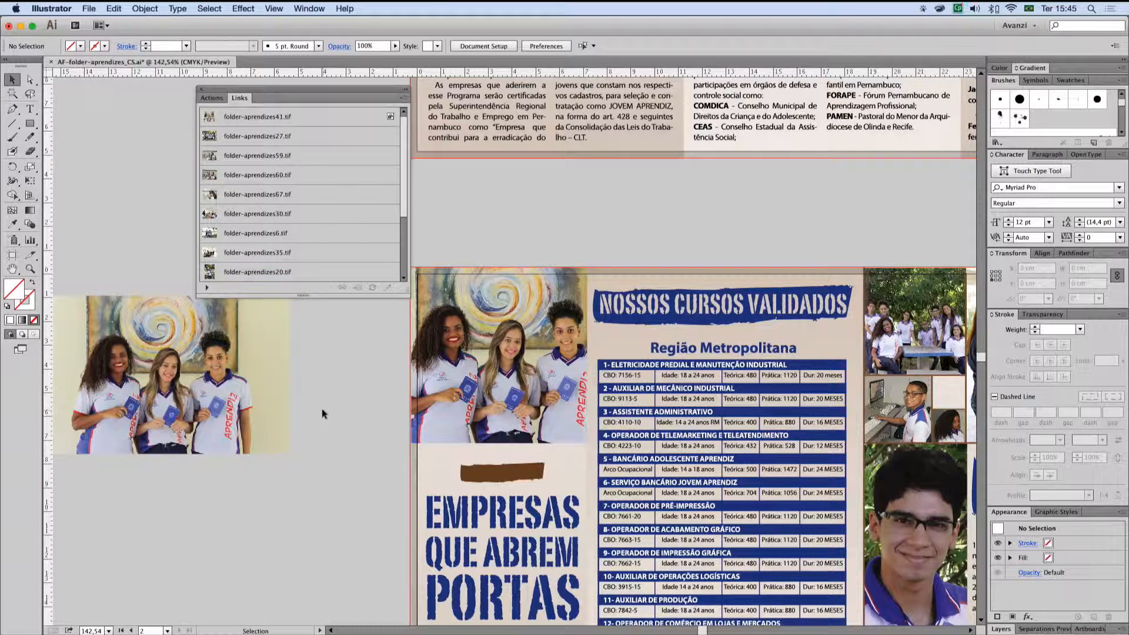
key(a)
key(super+s)
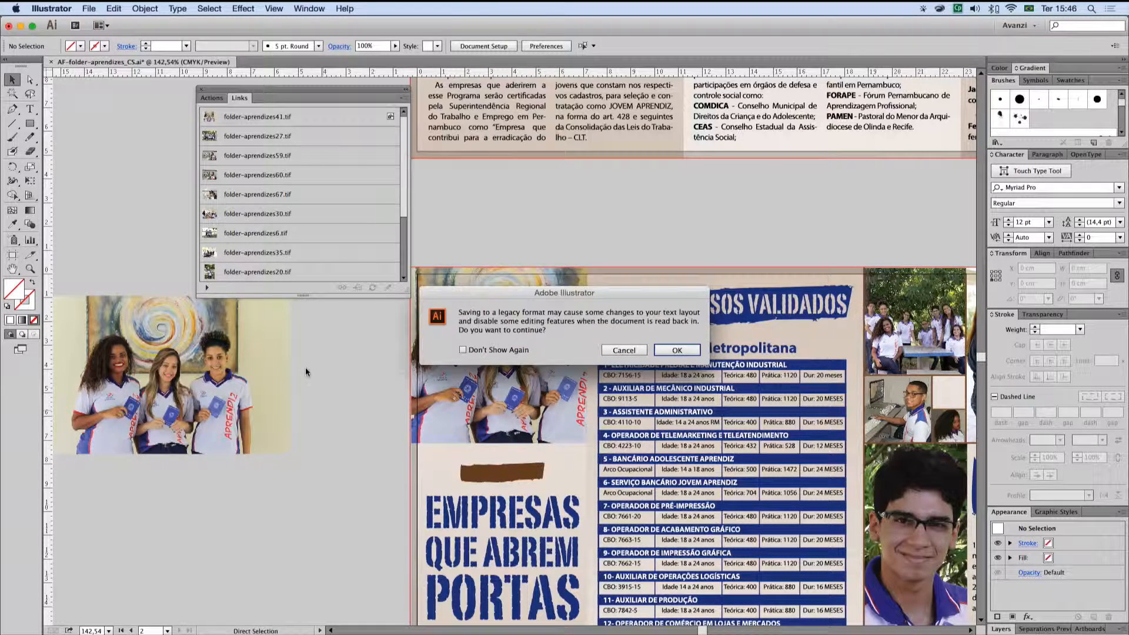
click(684, 348)
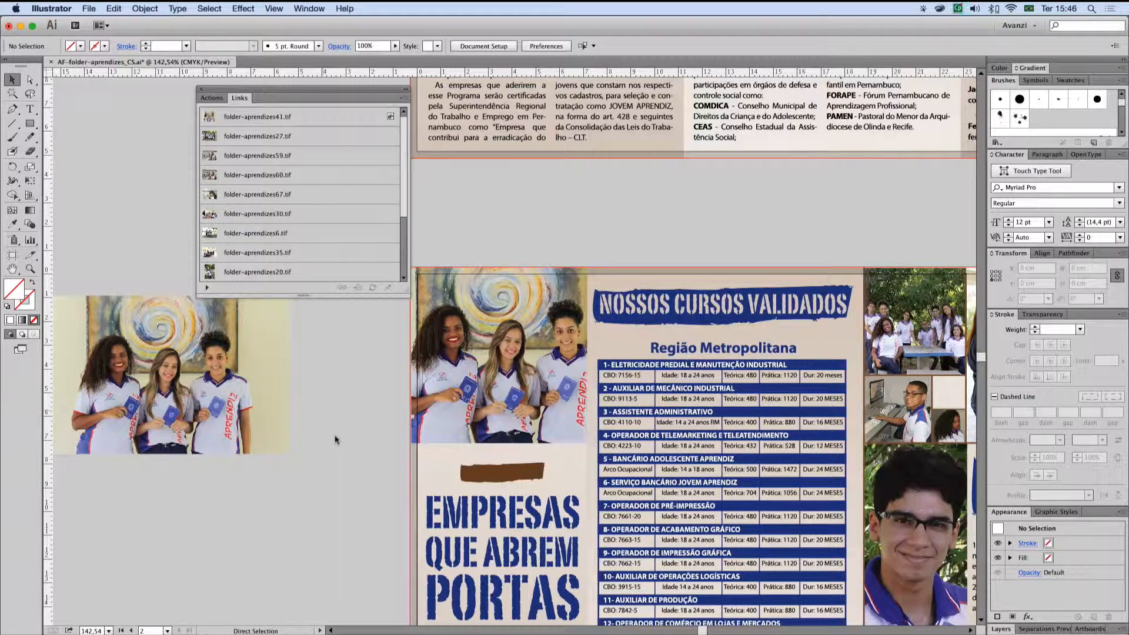
key(super+s)
Step: Switch to Finder, inspect the file details of AF-folder-aprendizes_CS.ai in the AF-folder-aprendizes folder, and return to Illustrator
key(super+Tab)
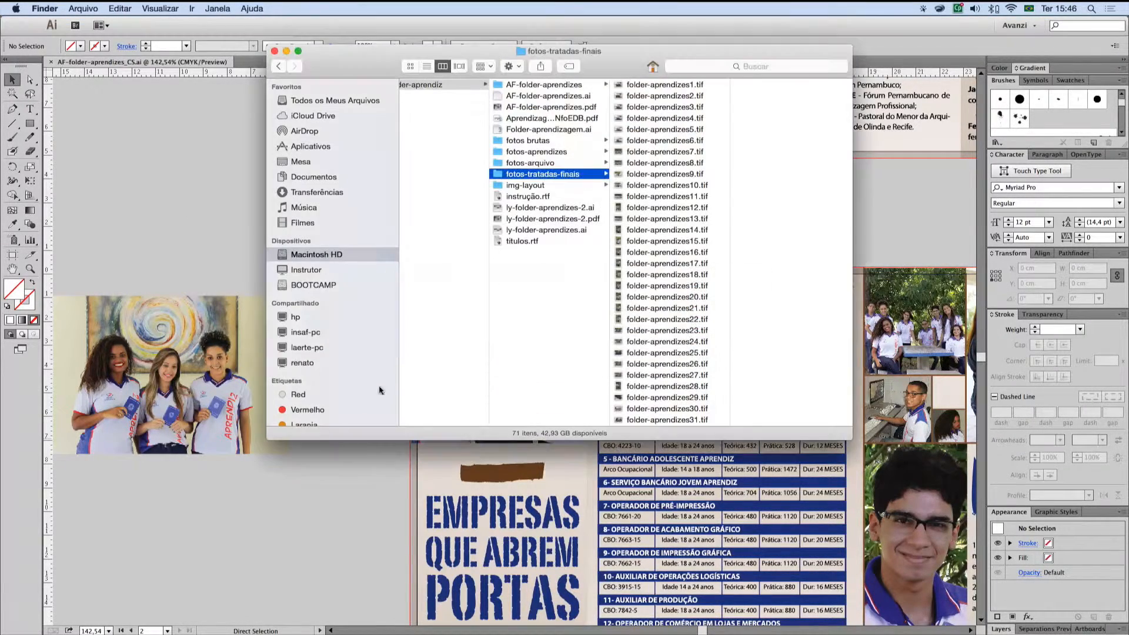
click(561, 86)
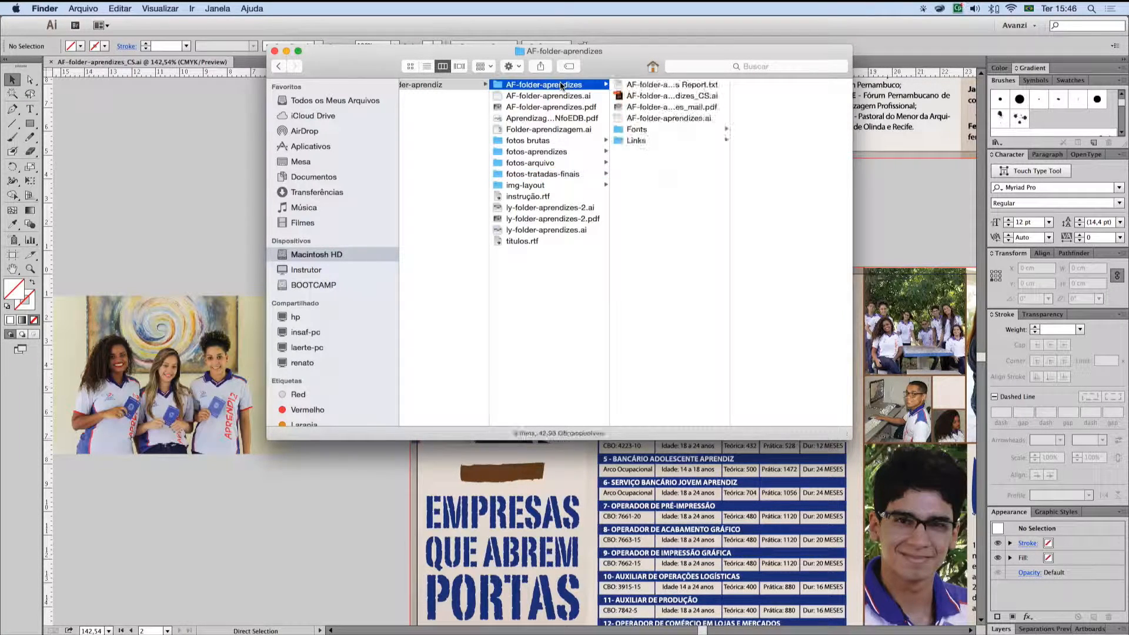
key(Return)
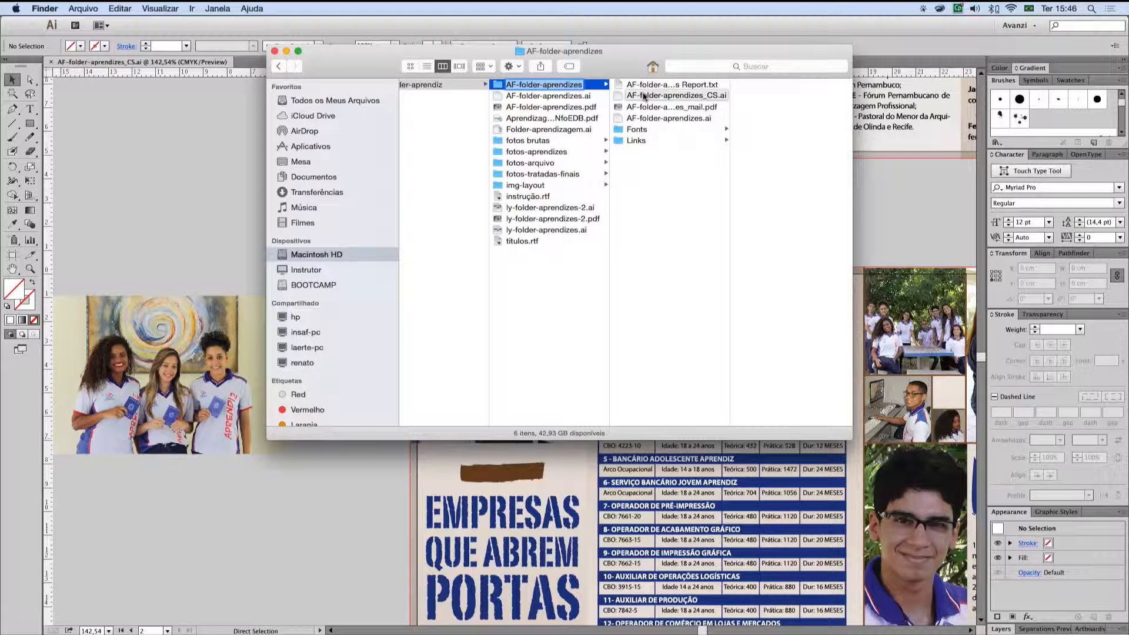
click(620, 96)
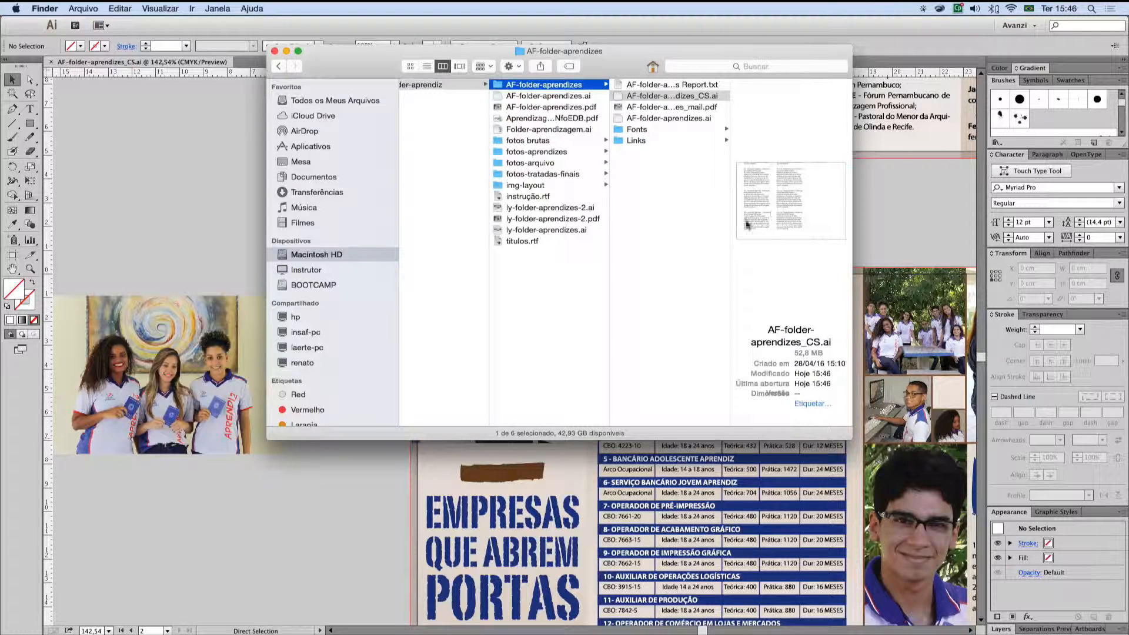
click(195, 187)
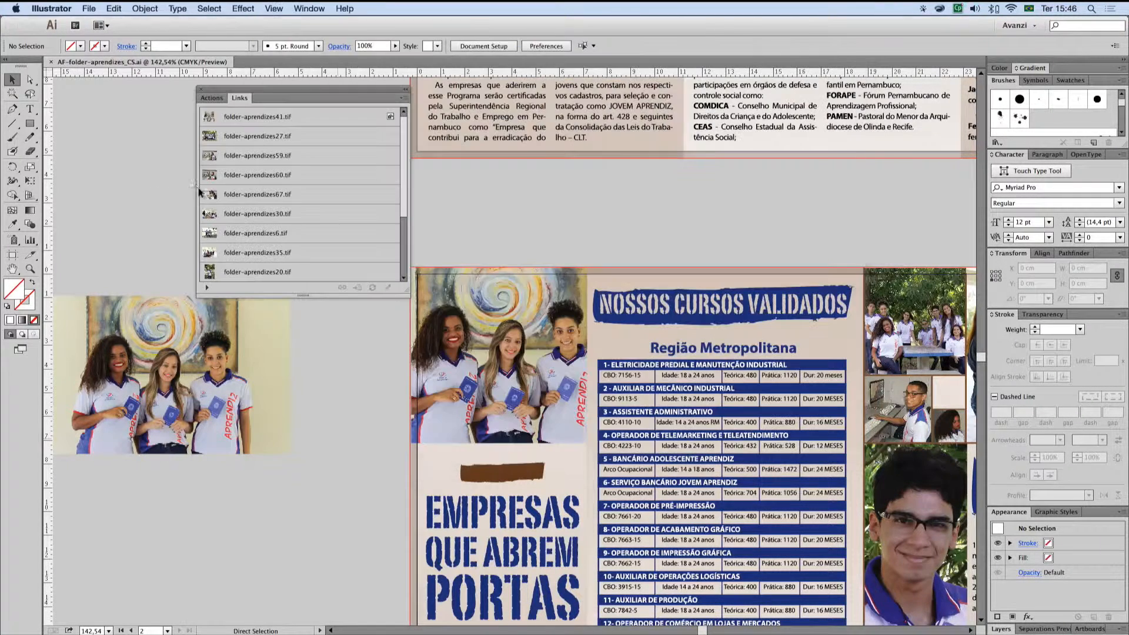
Step: Delete the embedded photo beside the artboard and save the document as AF-folder-aprendizes_CS_old.ai in Illustrator CC (17.0) version without PDF compatibility
click(182, 356)
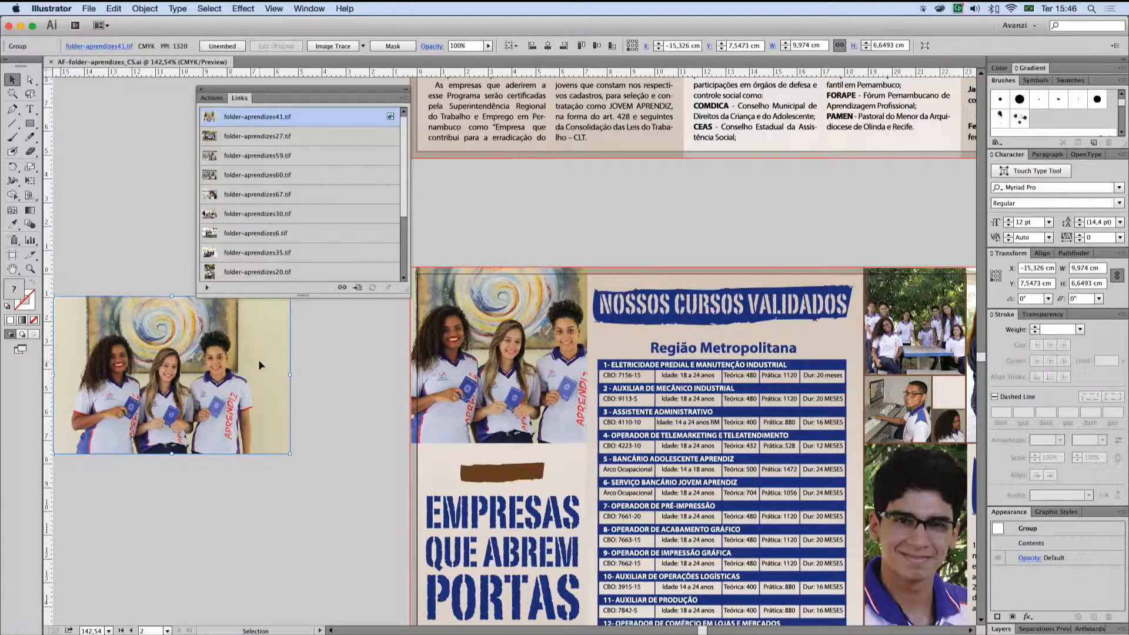
key(Delete)
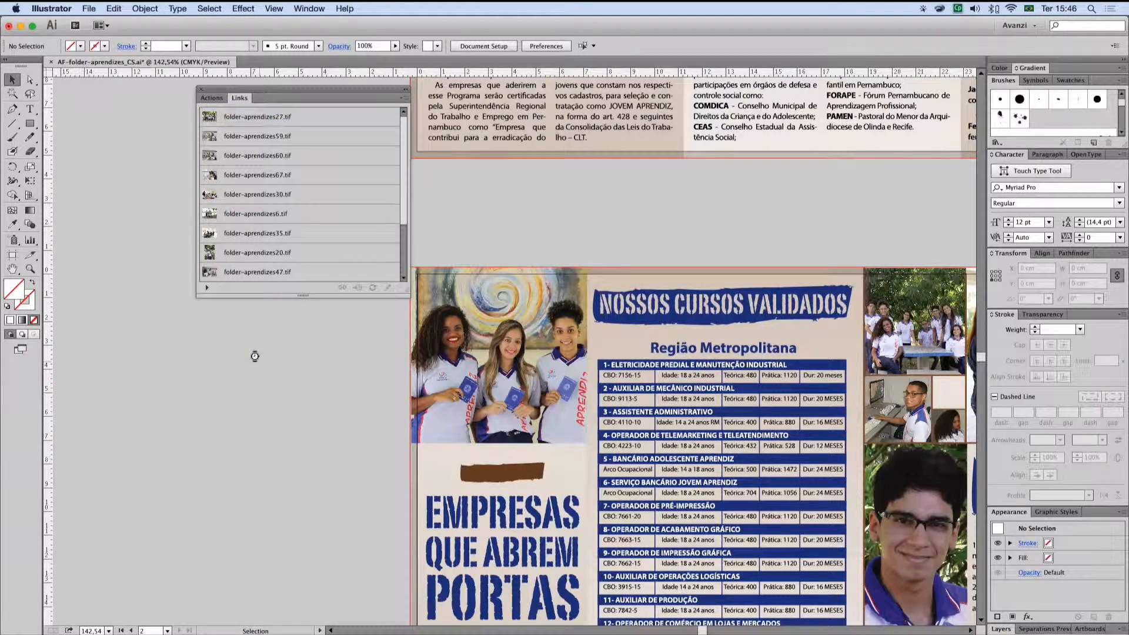
key(super+shift+s)
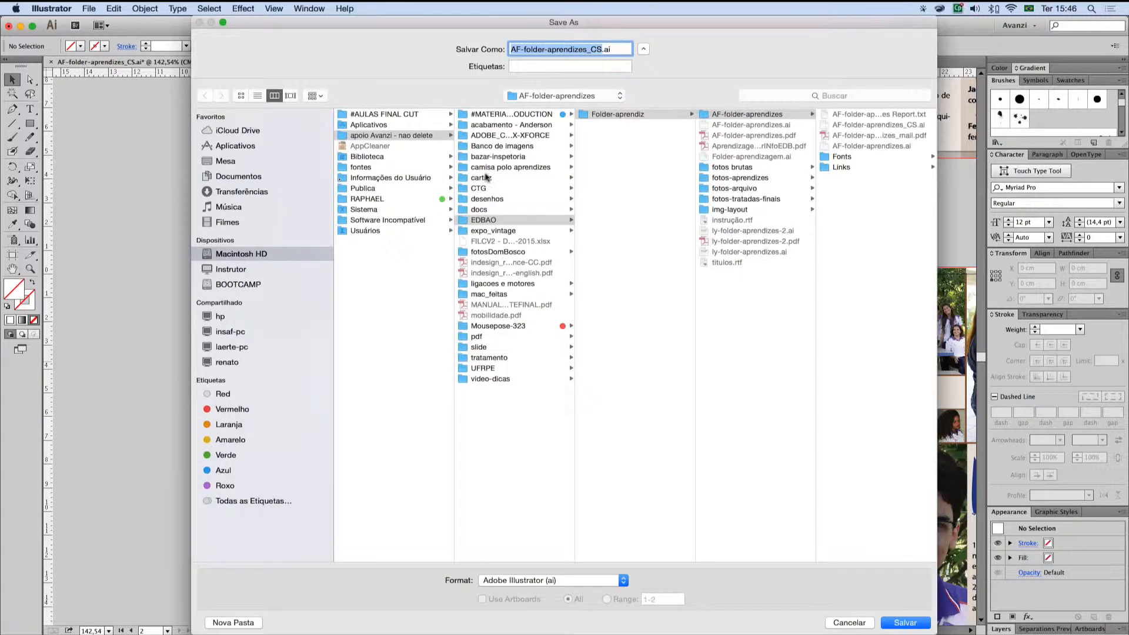
click(599, 47)
text(_old)
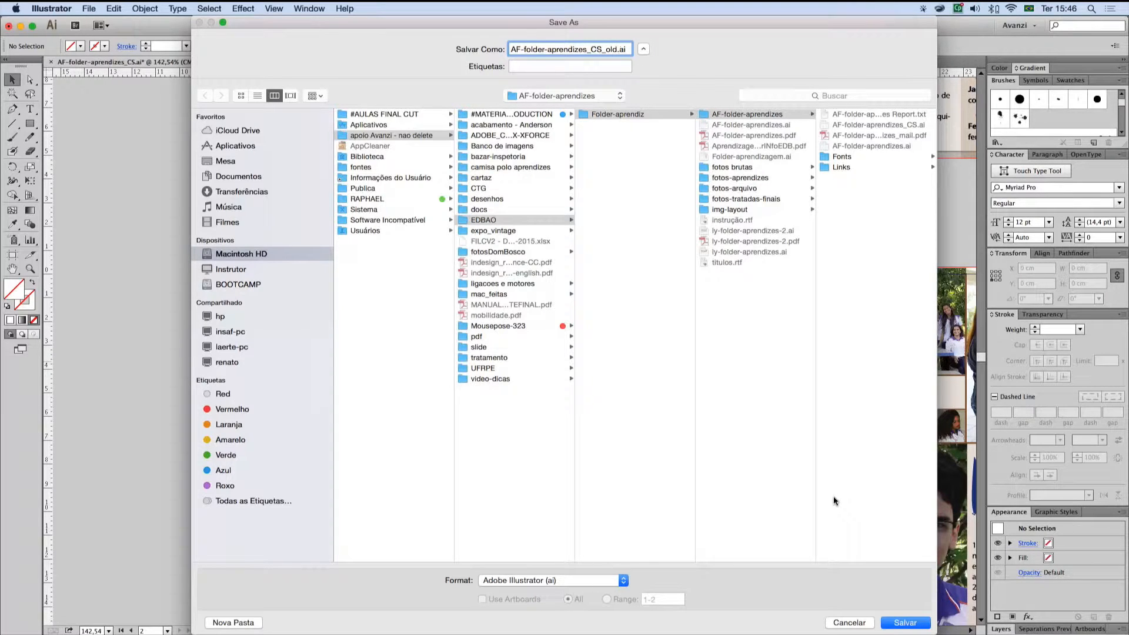
click(891, 623)
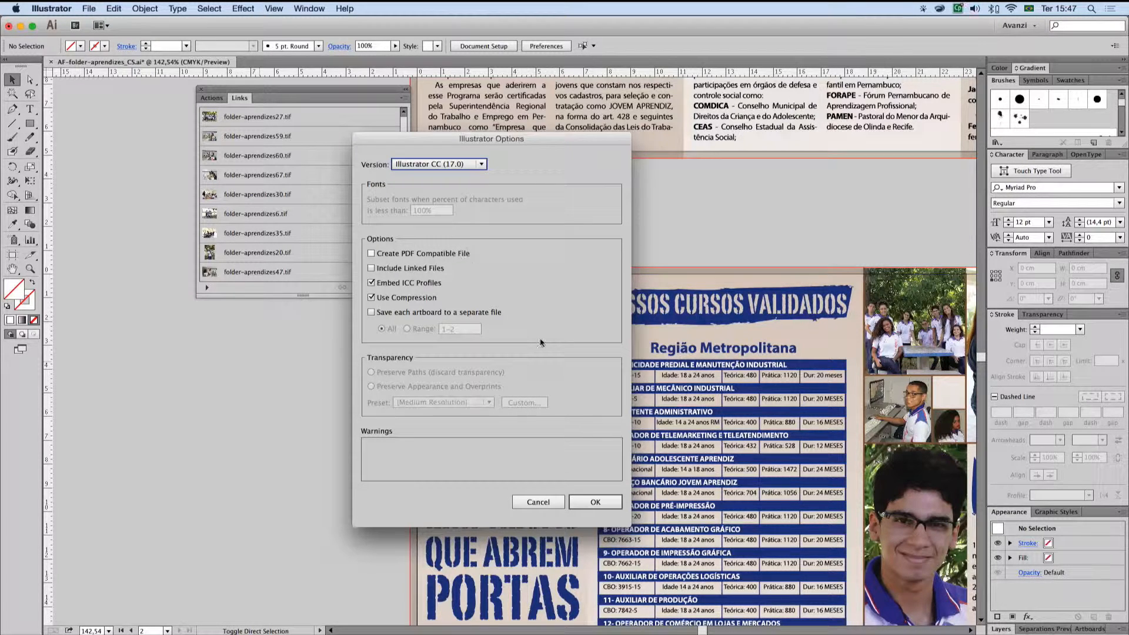
click(588, 502)
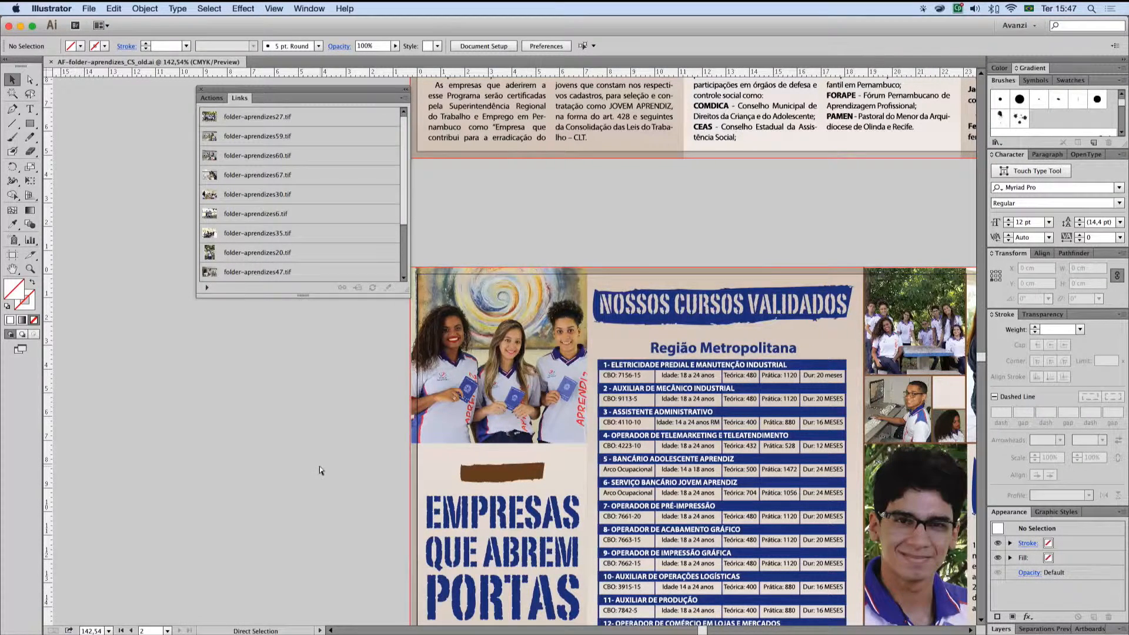
Step: Switch to Finder, compare the size and version of AF-folder-aprendizes_CS_old.ai with AF-folder-aprendizes_CS.ai, and return to Illustrator
key(super+Tab)
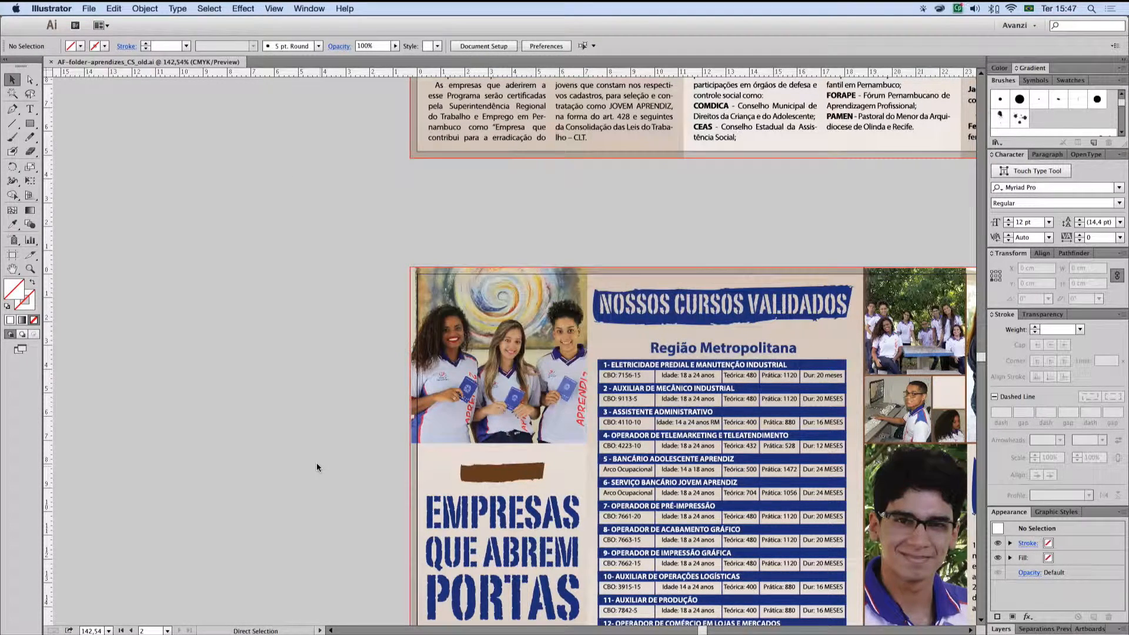
mouse_move(313, 633)
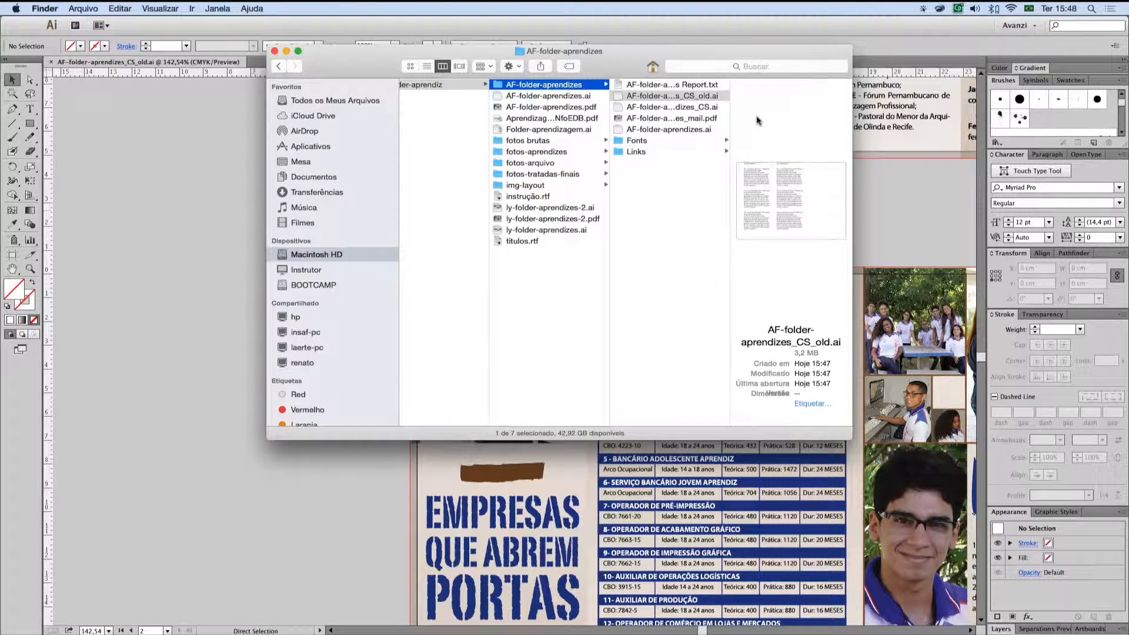
click(629, 95)
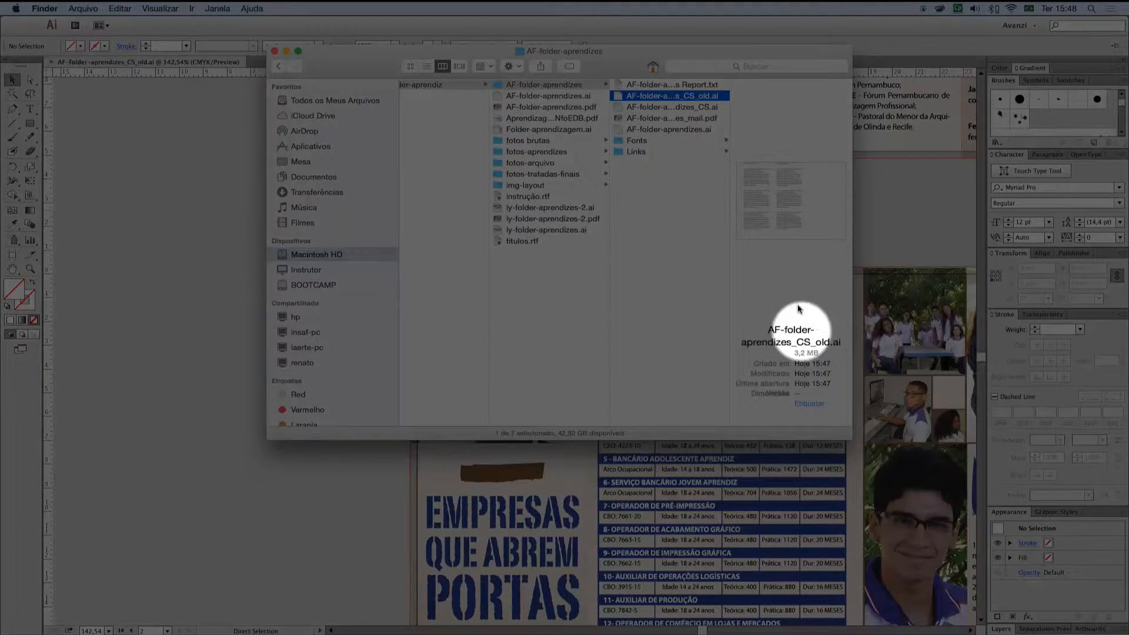
click(682, 108)
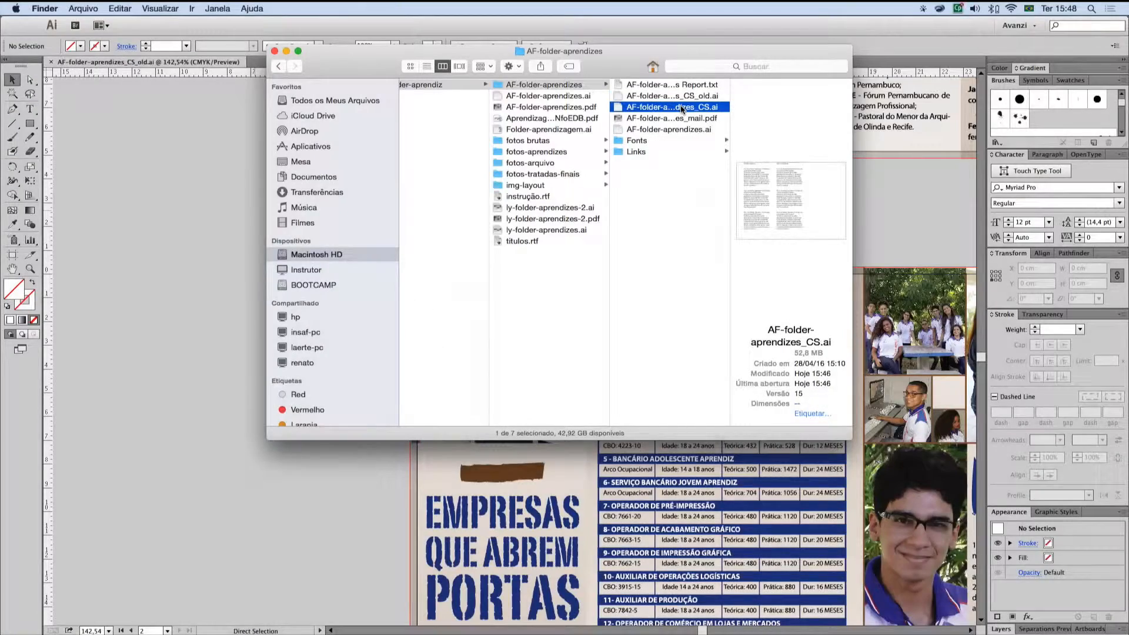
click(682, 109)
click(833, 393)
key(Up)
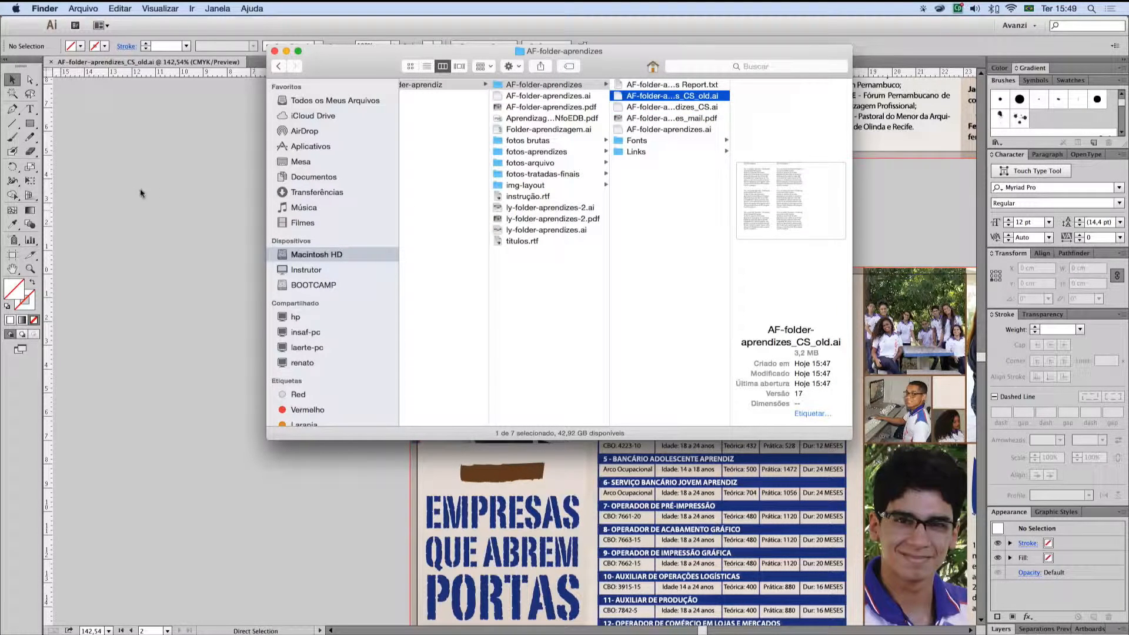
click(155, 184)
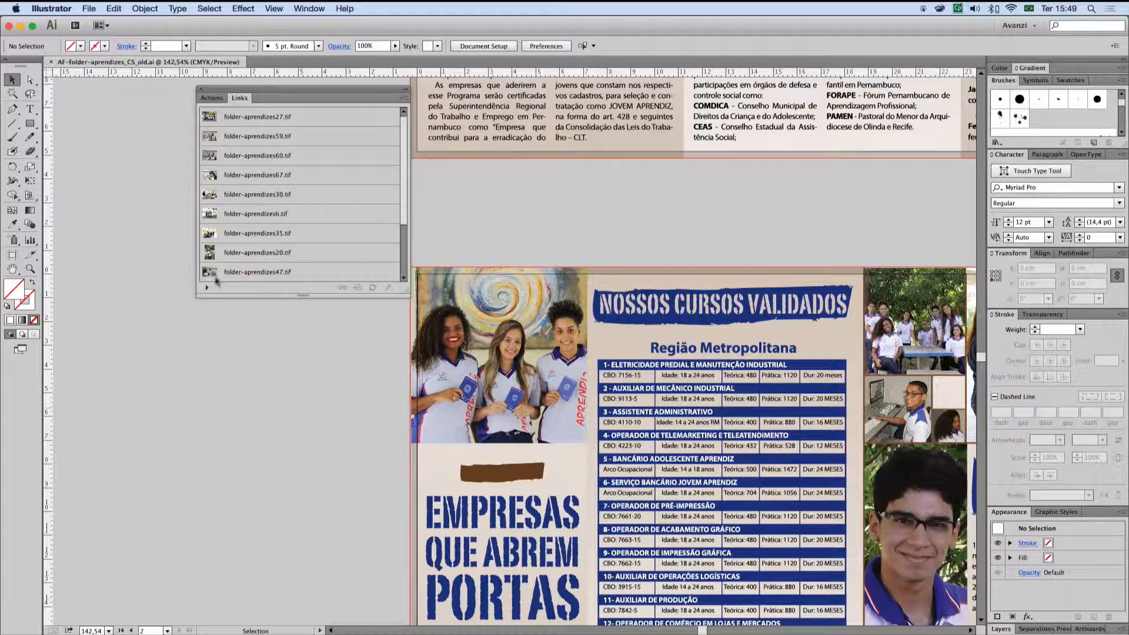
Step: Save the document as AF-folder-aprendizes_CS_old_preview.ai in Illustrator CC (17.0) version with Create PDF Compatible File enabled
click(89, 9)
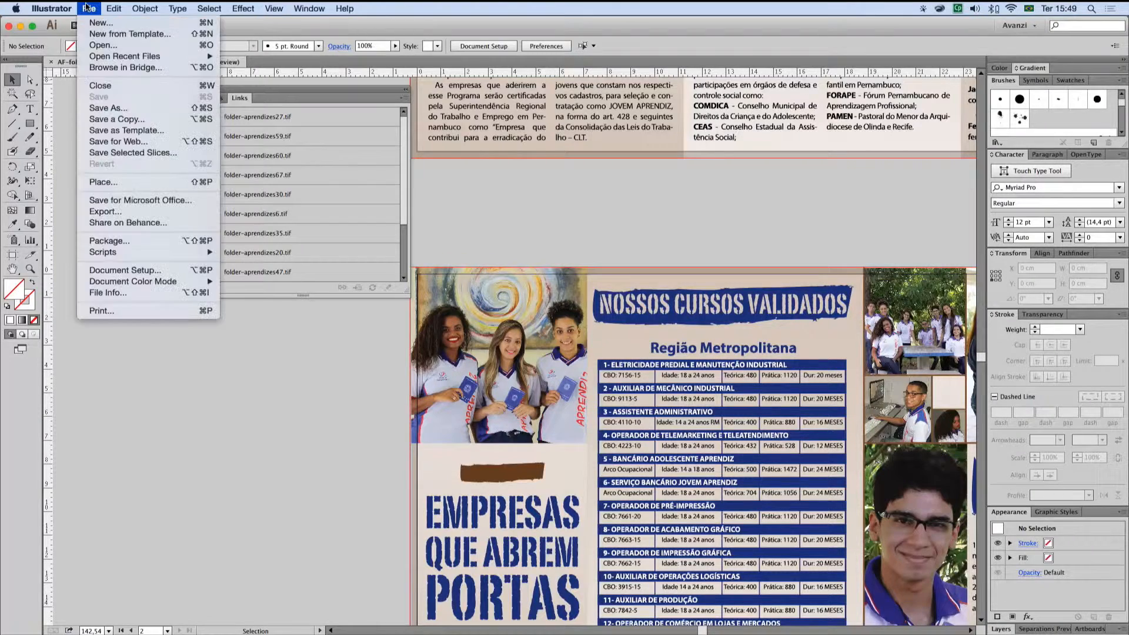
click(117, 108)
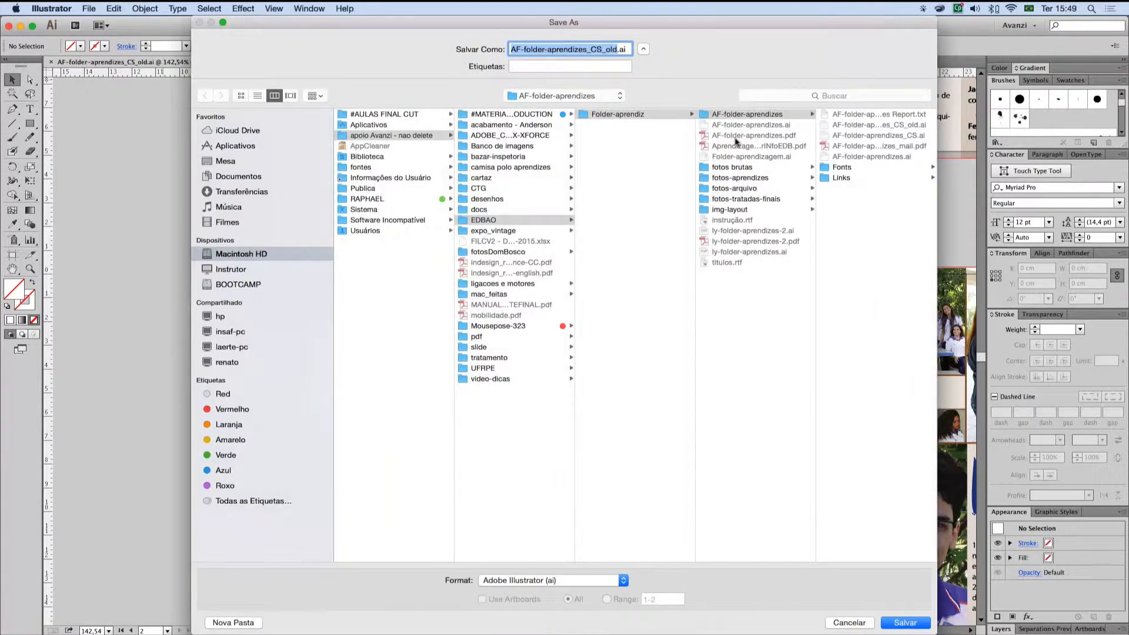
click(615, 47)
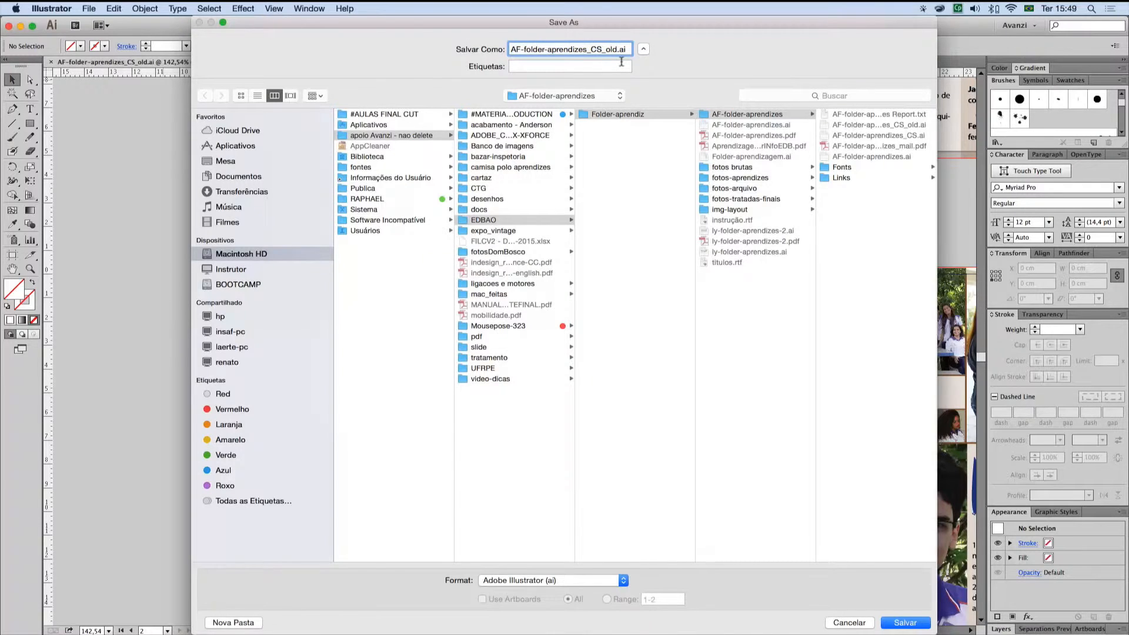
text(_preview)
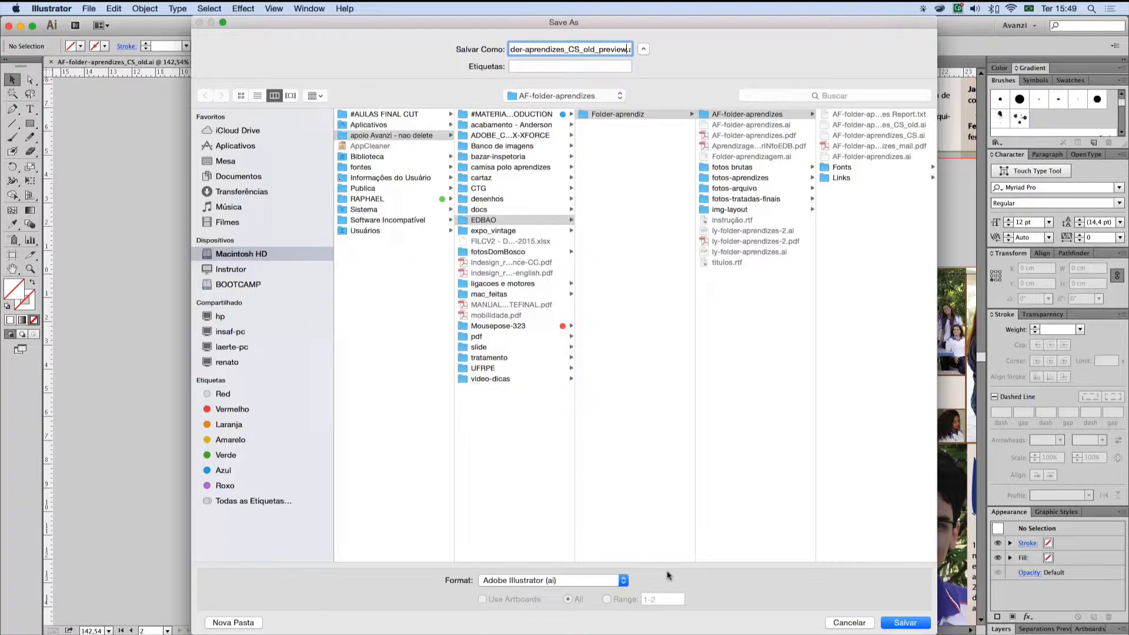
click(905, 622)
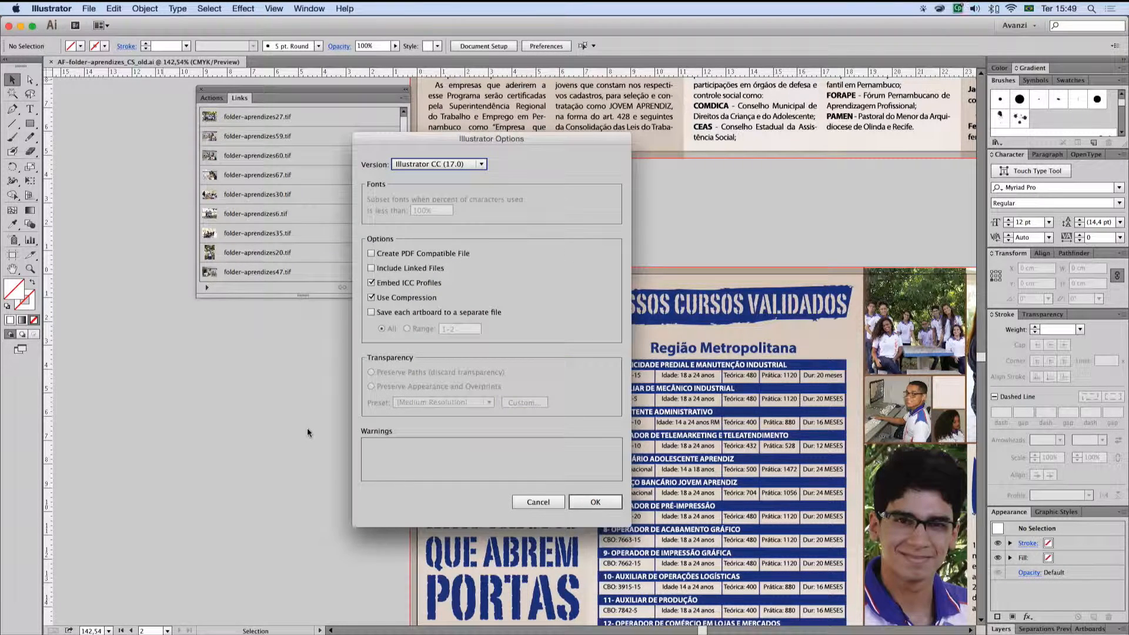
click(431, 254)
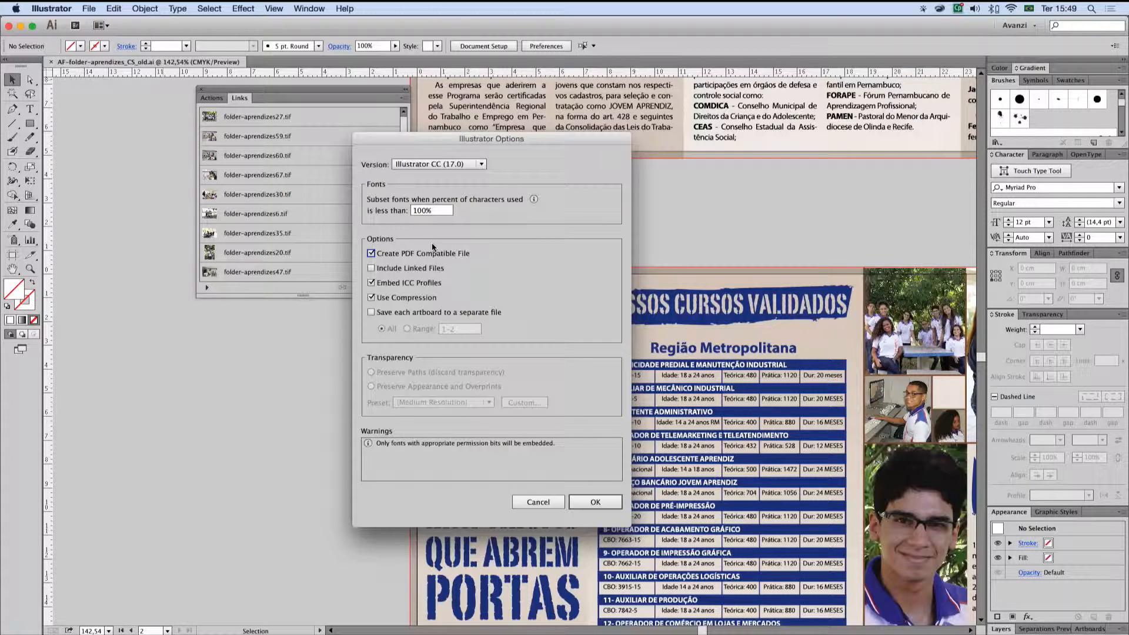
click(598, 502)
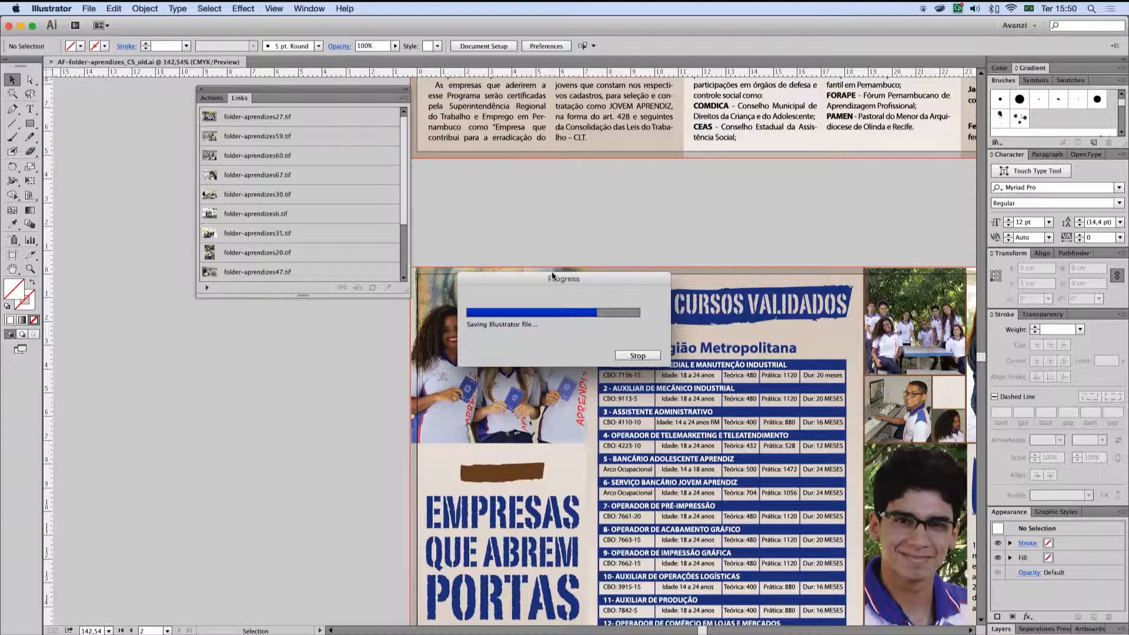
key(super+Tab)
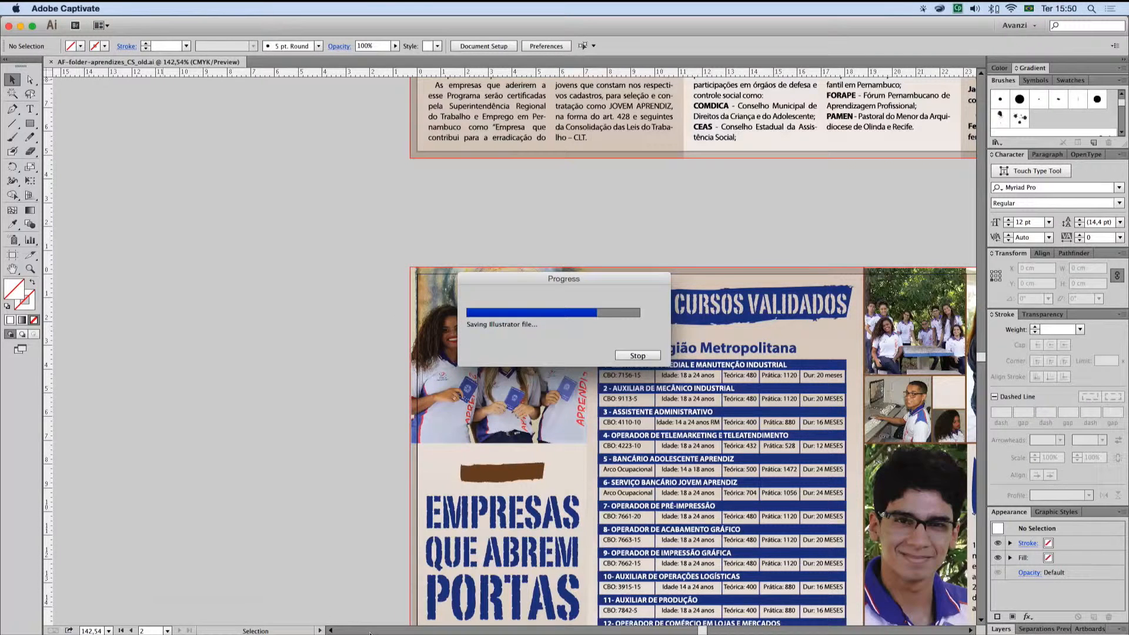
mouse_move(356, 634)
key(super+Tab)
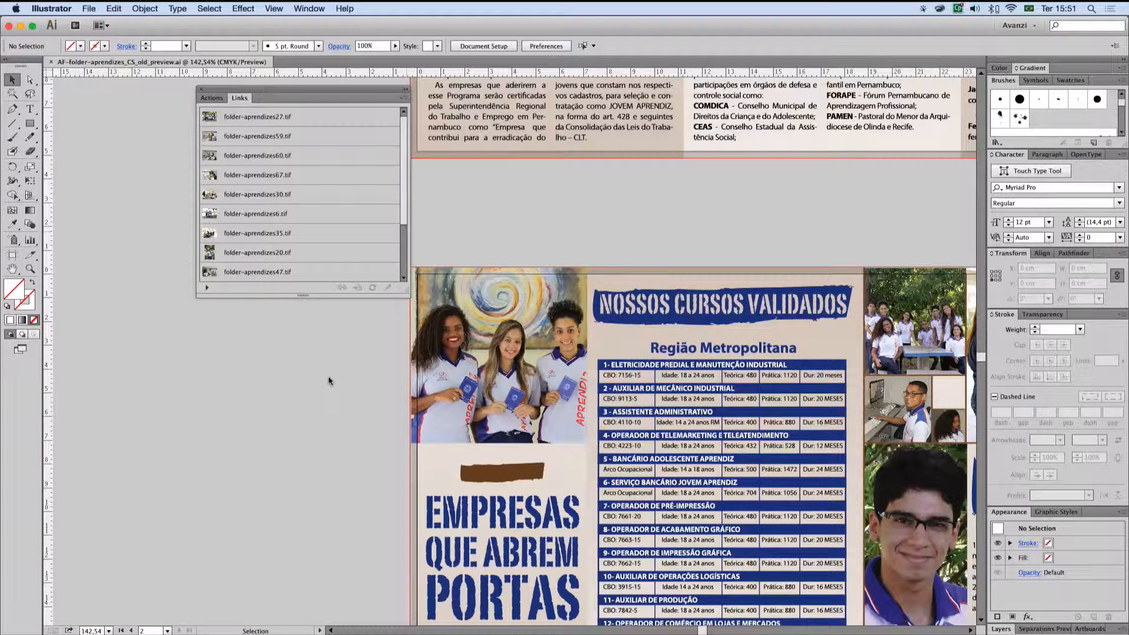
Step: Switch to Finder and compare the previews and file details of AF-folder-aprendizes_CS.ai, AF-folder-aprendizes_CS_old.ai and AF-folder-aprendizes_CS_old_preview.ai
key(super+Tab)
key(super+Tab)
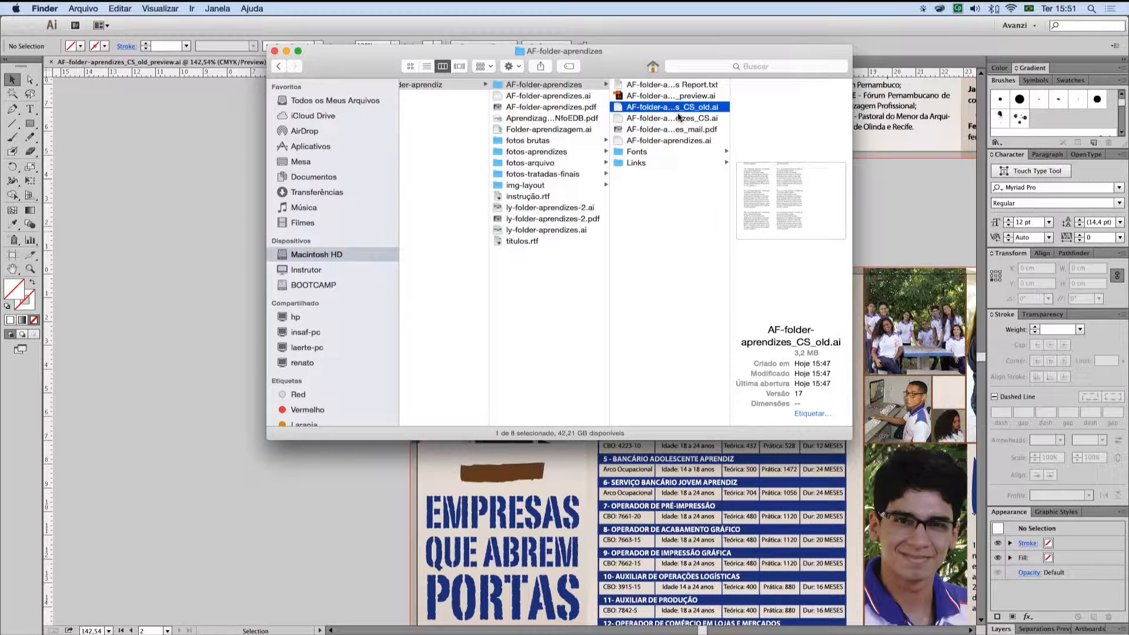
click(617, 118)
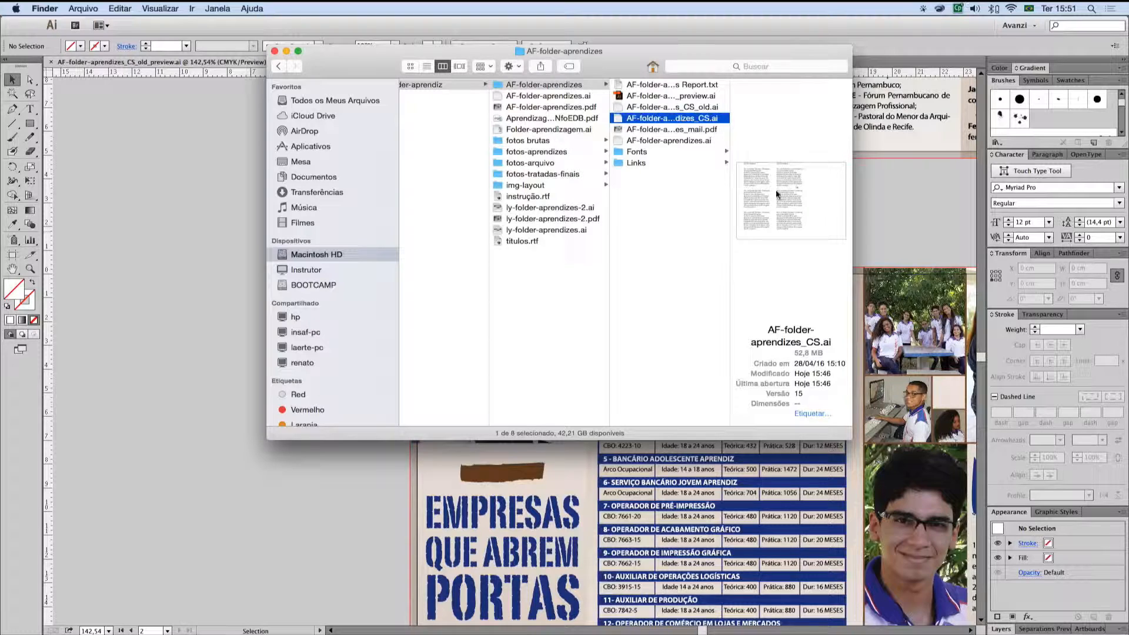
key(Up)
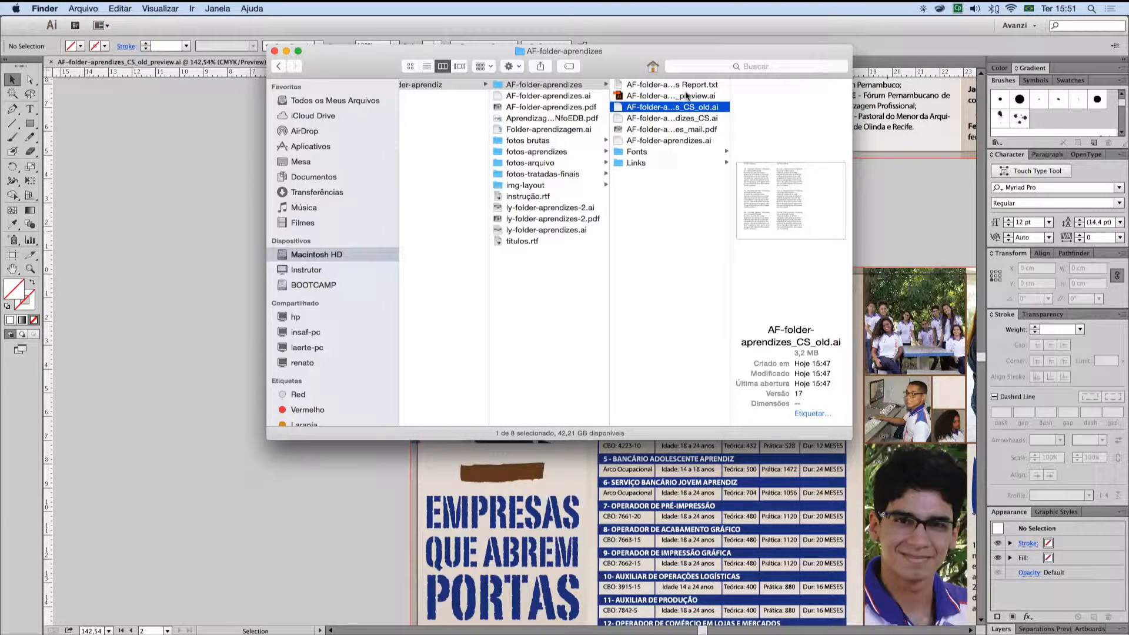
click(617, 95)
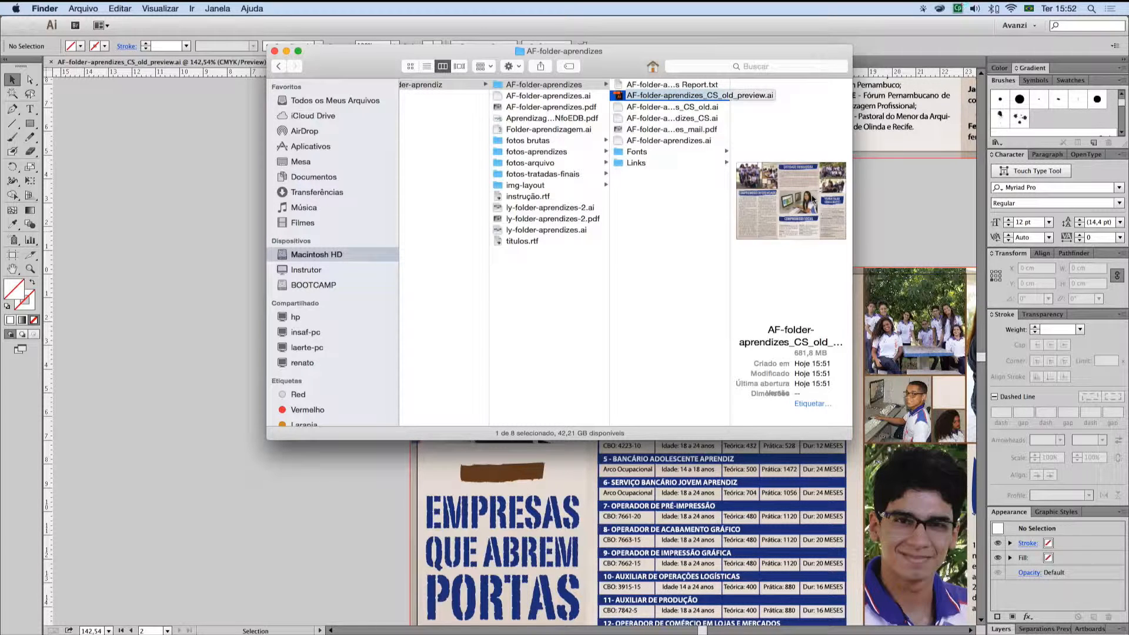
Step: Launch InDesign and compare the Finder previews of AF-folder-aprendizes_CS_old_preview.ai, AF-folder-aprendizes_CS_old.ai and the file listed below them
mouse_move(338, 627)
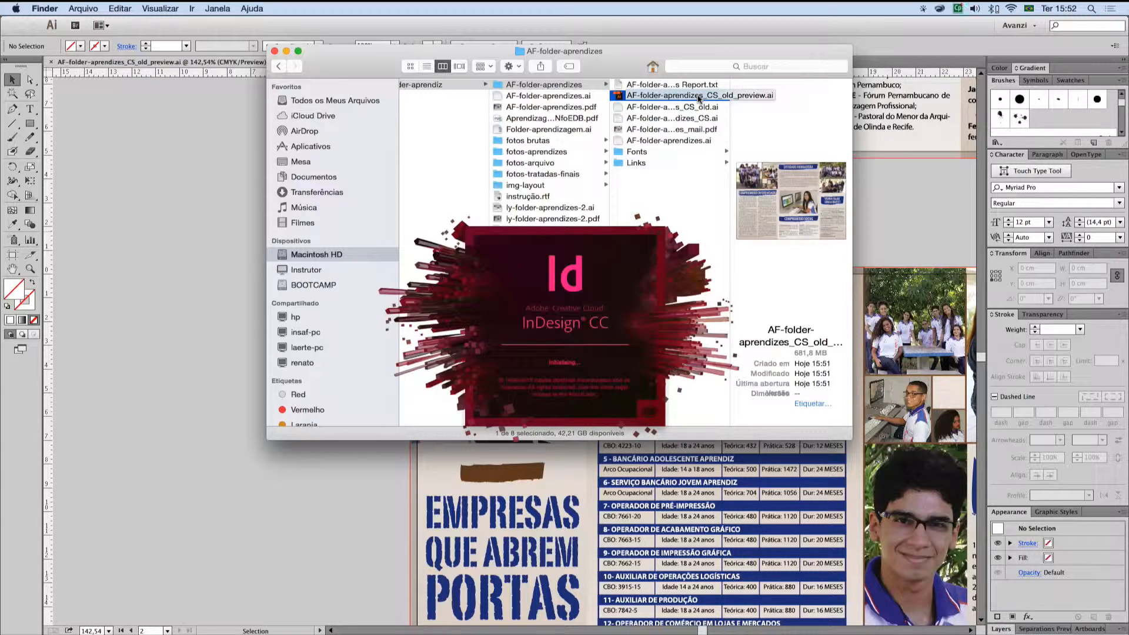
click(731, 52)
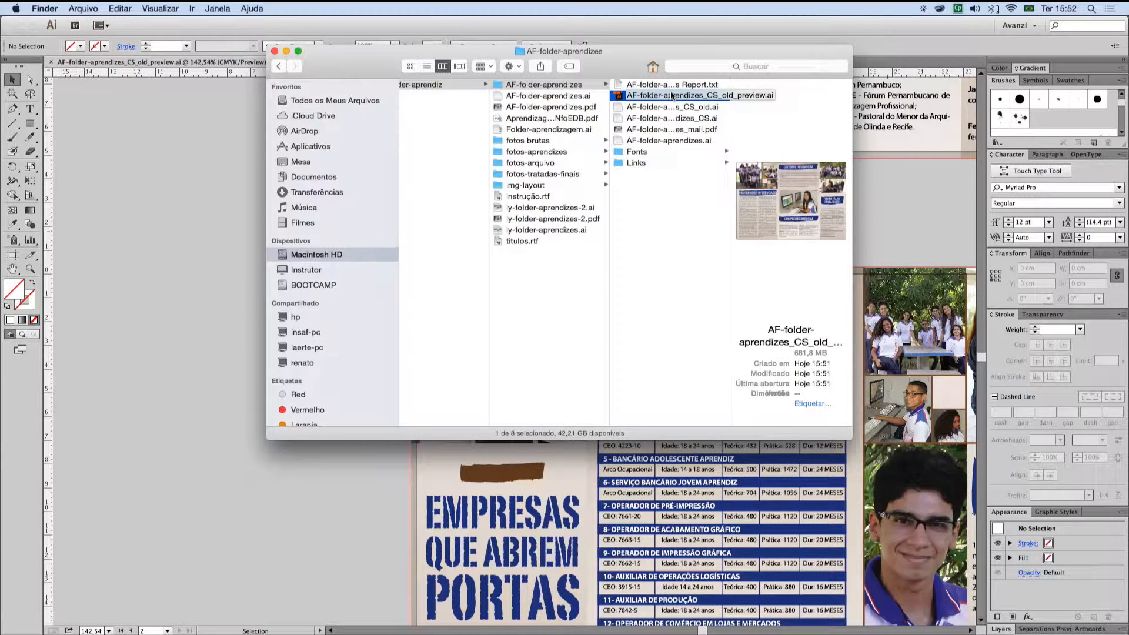
mouse_move(814, 188)
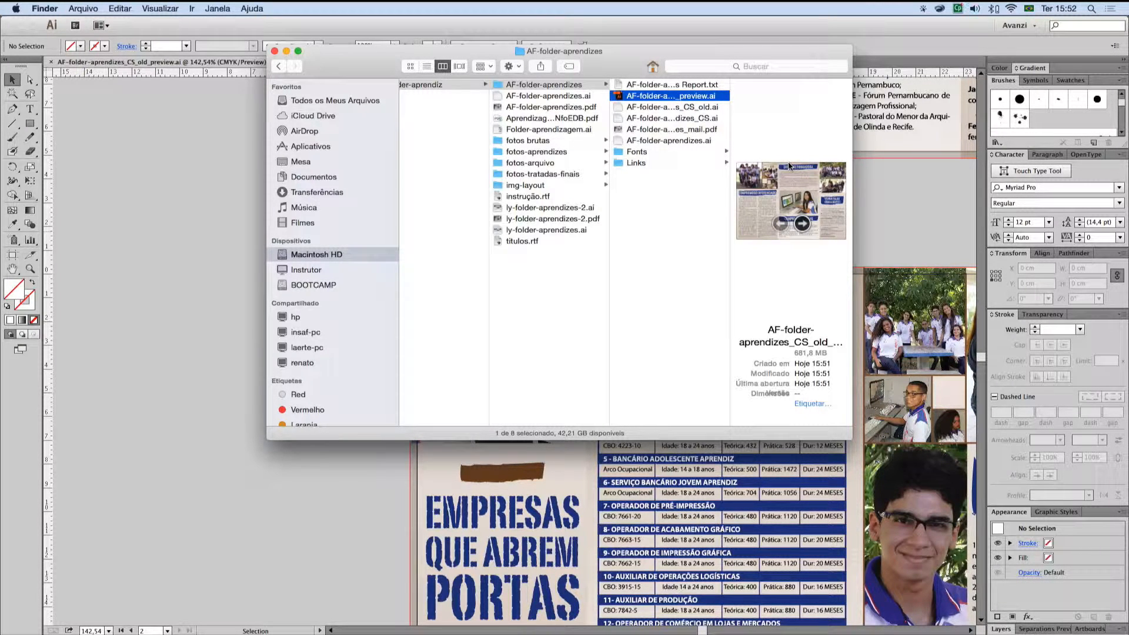
click(688, 107)
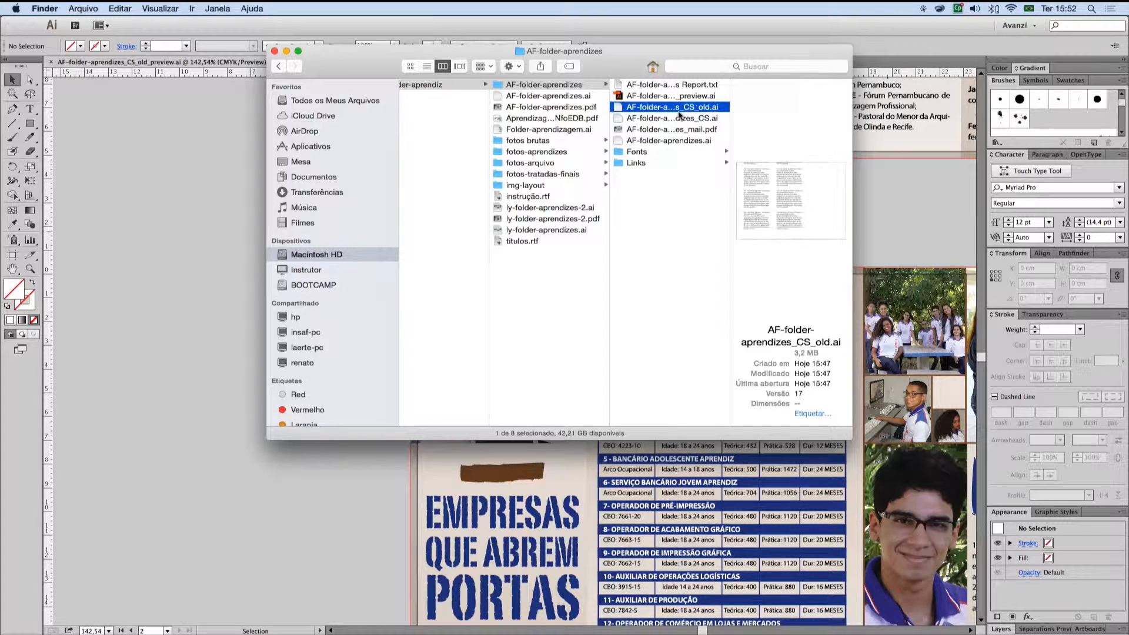
key(Down)
key(Up)
key(Down)
key(Up)
key(Down)
key(Up)
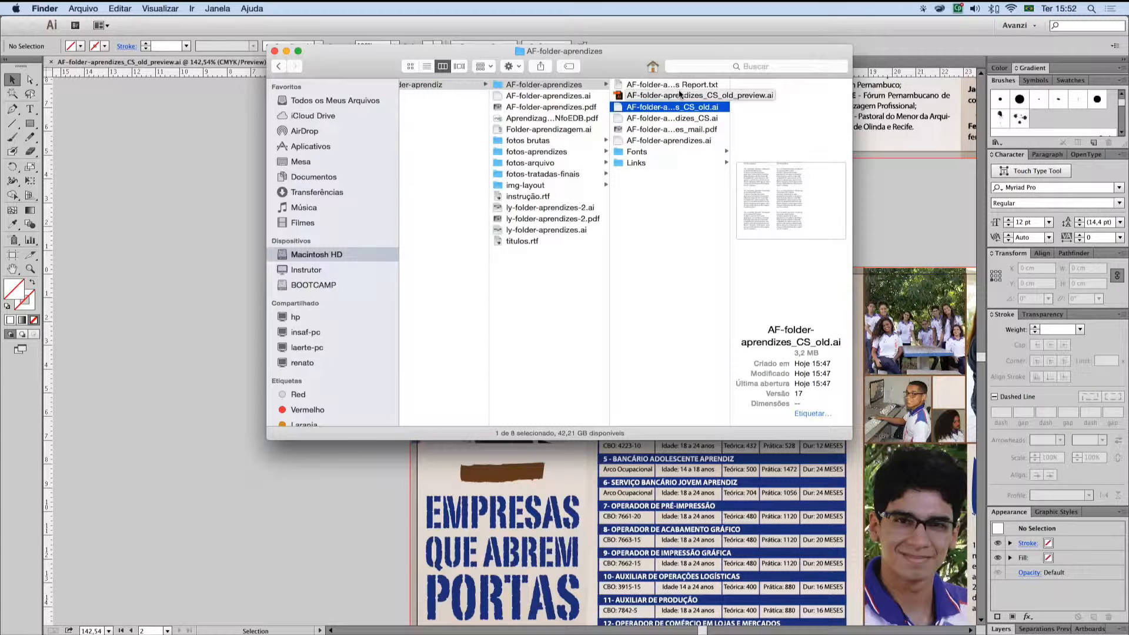
Step: Switch to InDesign and create a two-page, 300 × 210 mm print document with facing pages, 0 mm margins and 3 mm bleed
key(super+Tab)
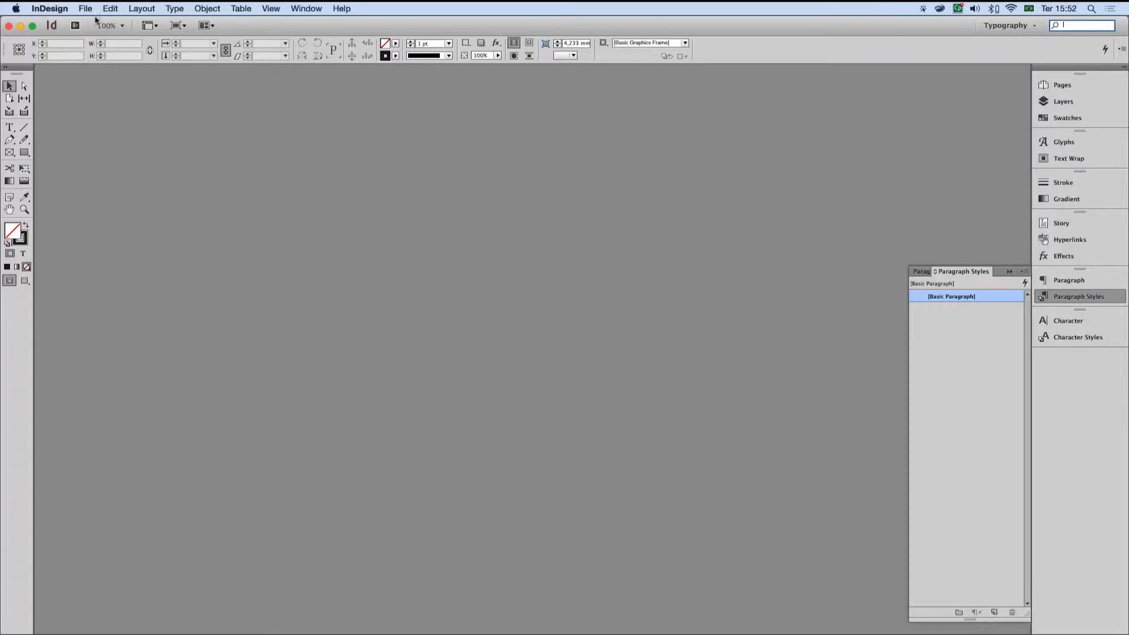
click(85, 9)
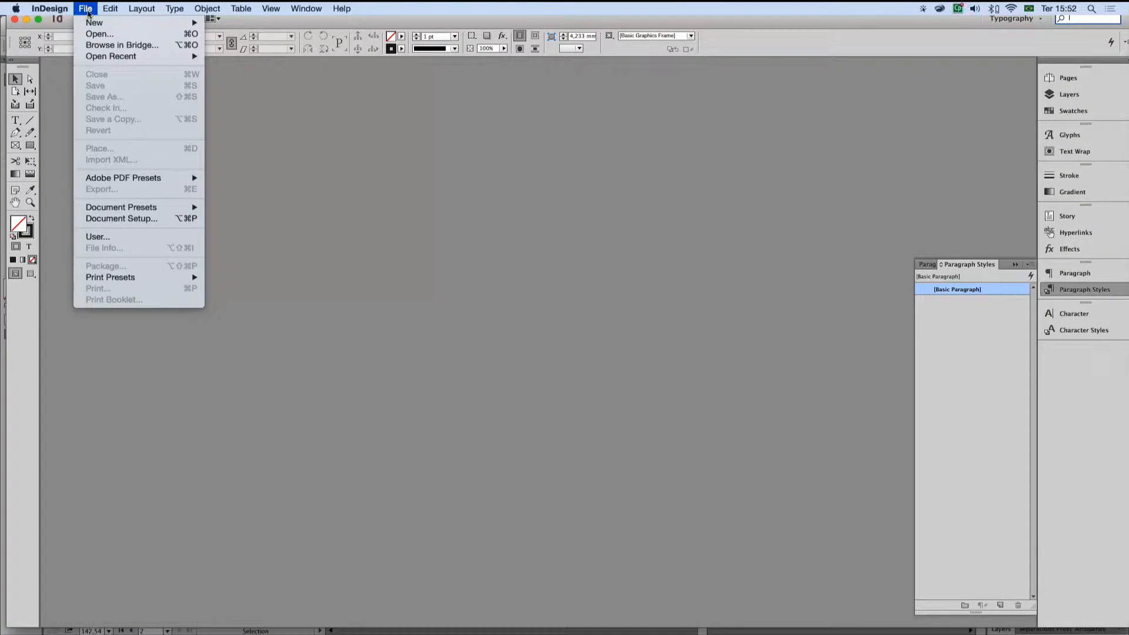
mouse_move(177, 22)
click(232, 24)
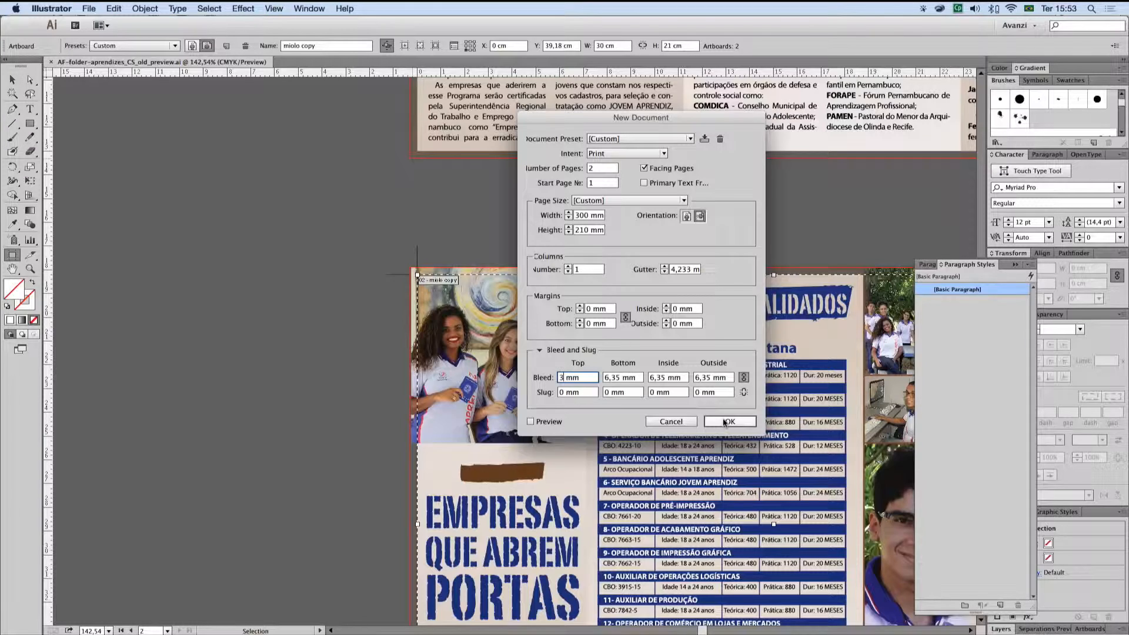
click(724, 421)
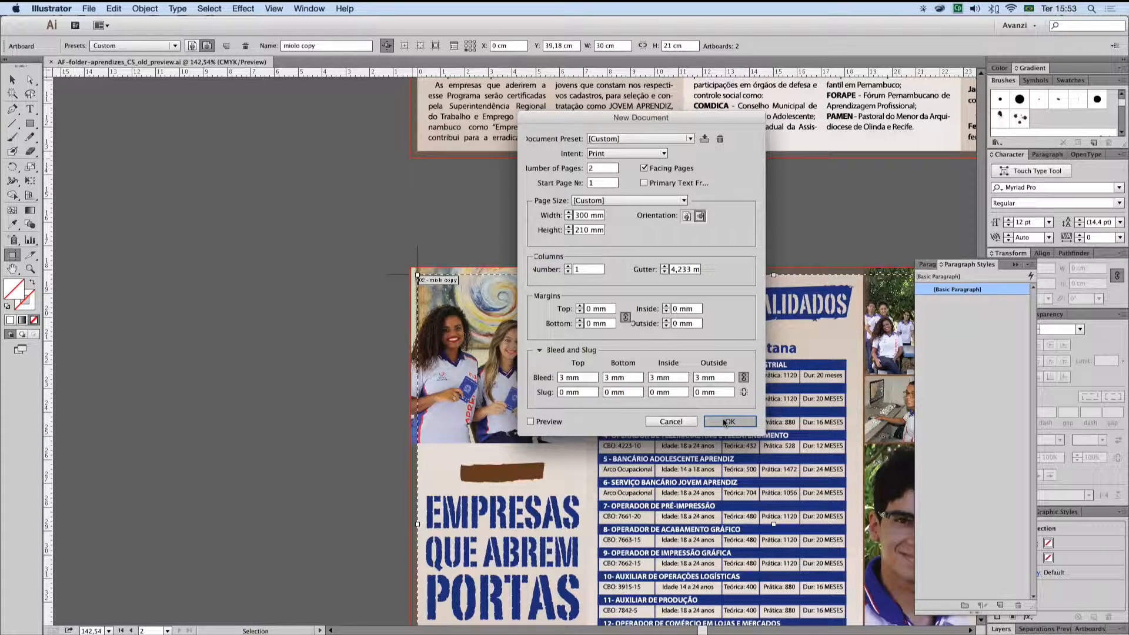
click(728, 422)
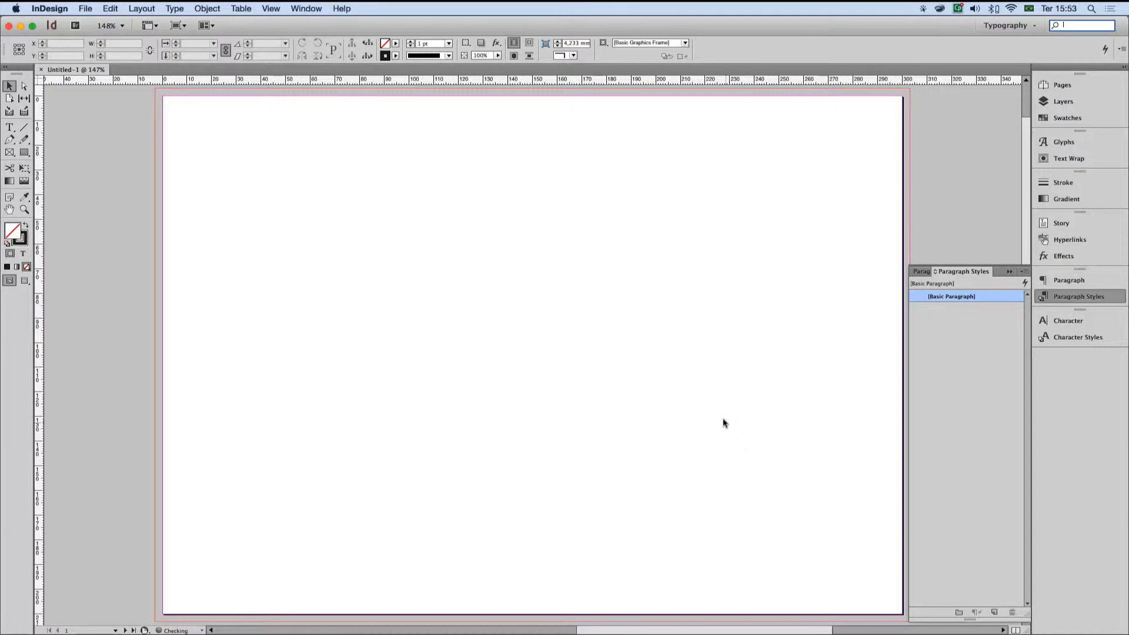
Step: Place AF-folder-aprendizes_CS_old.ai from the AF-folder-aprendizes folder at the upper-left bleed corner of the first page
click(82, 8)
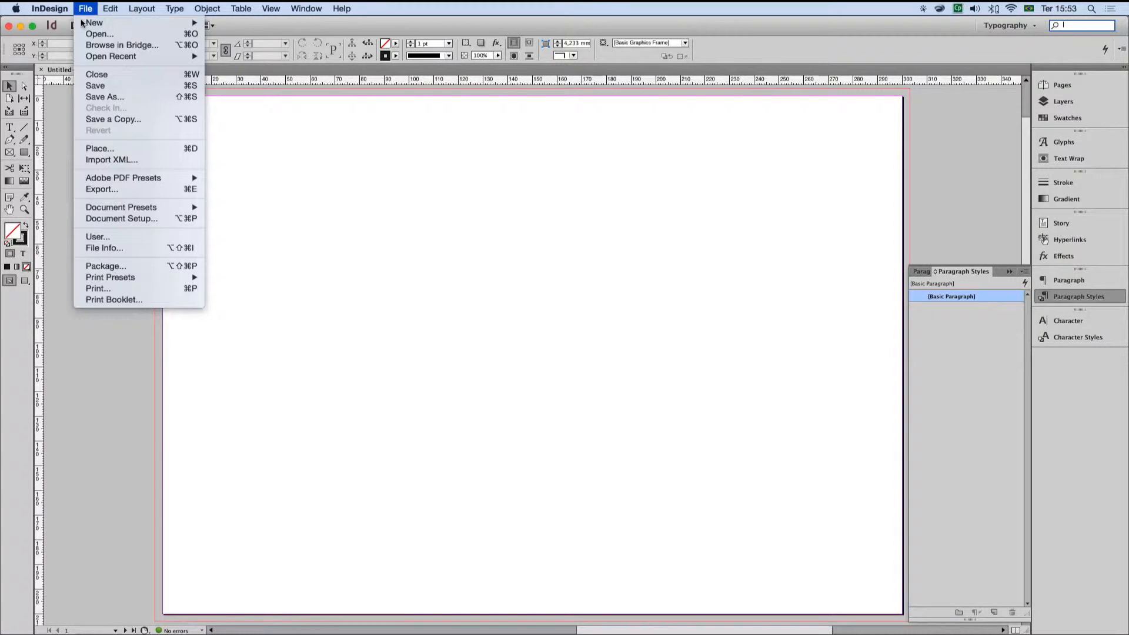
click(126, 146)
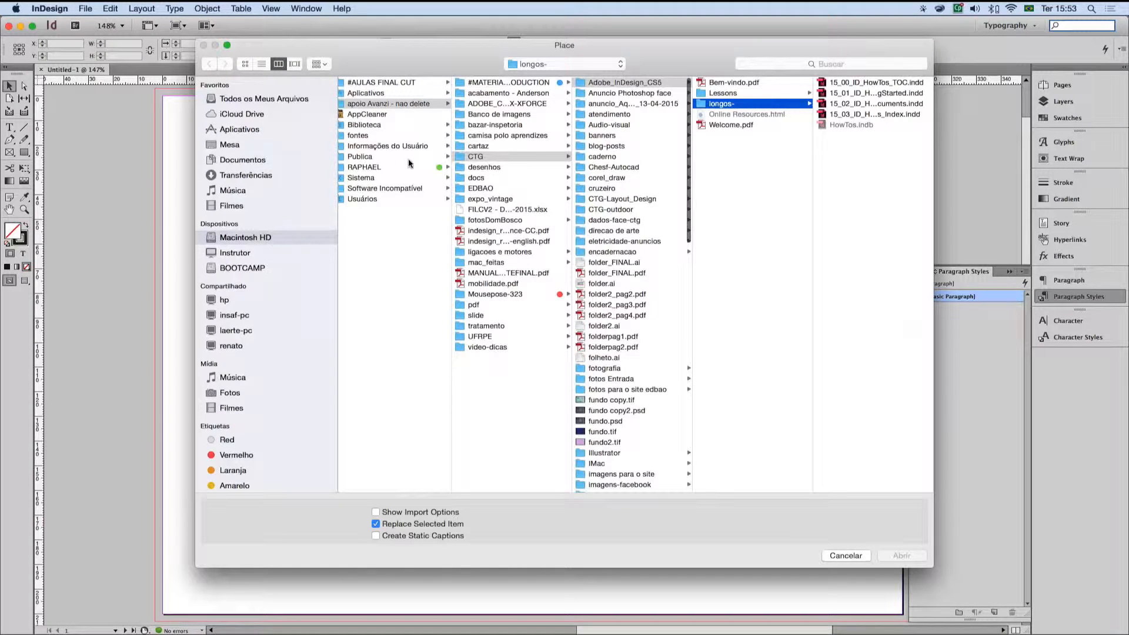
click(491, 189)
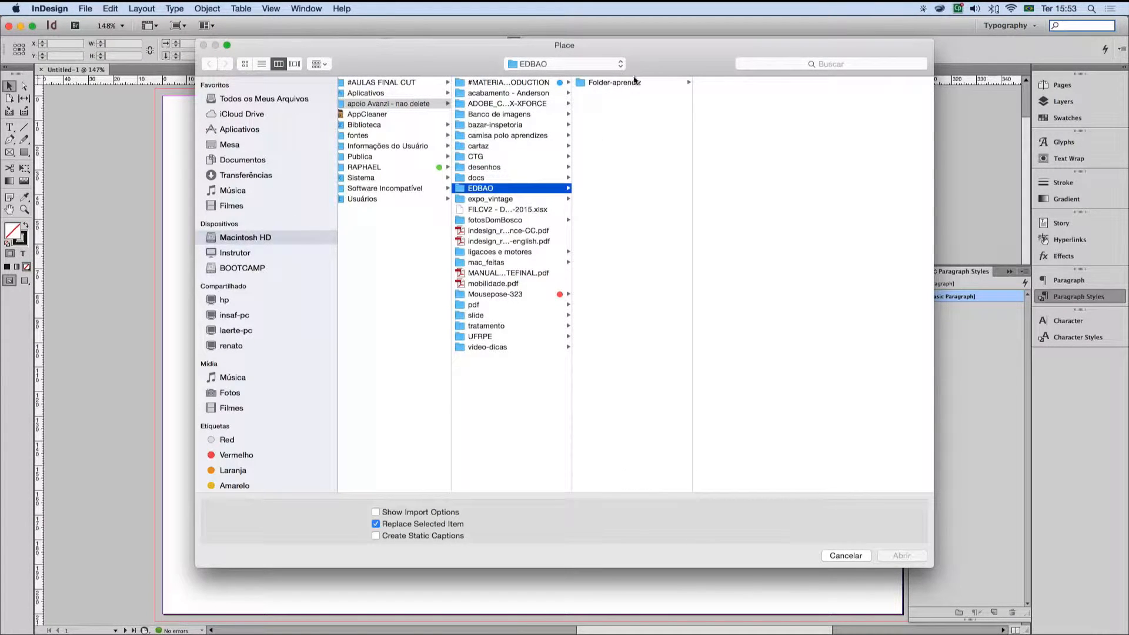
click(629, 82)
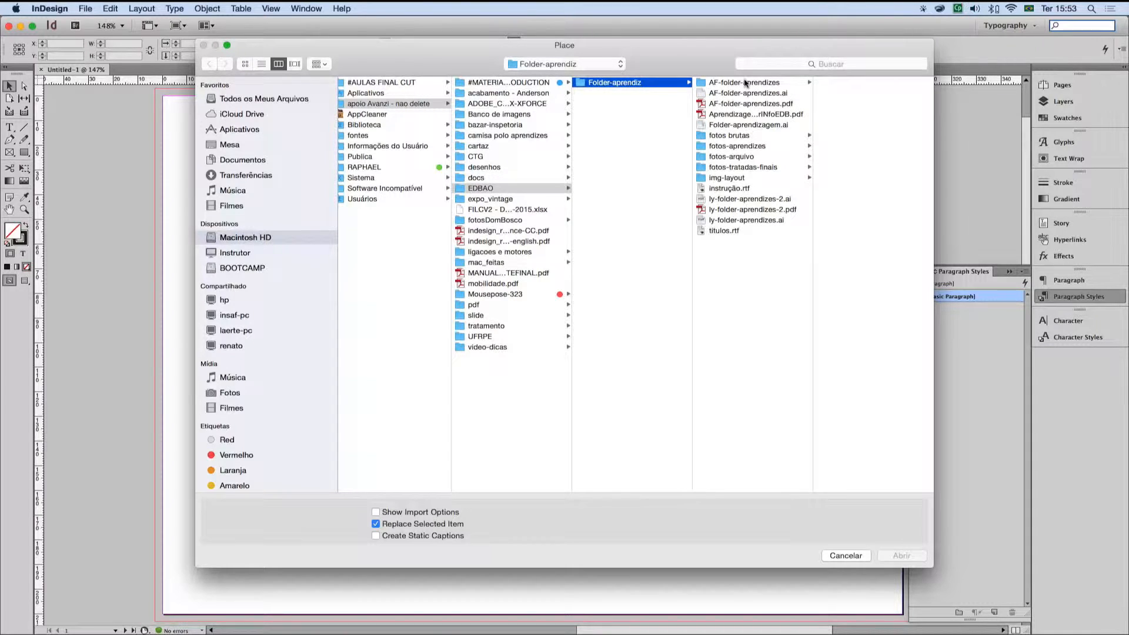
click(744, 83)
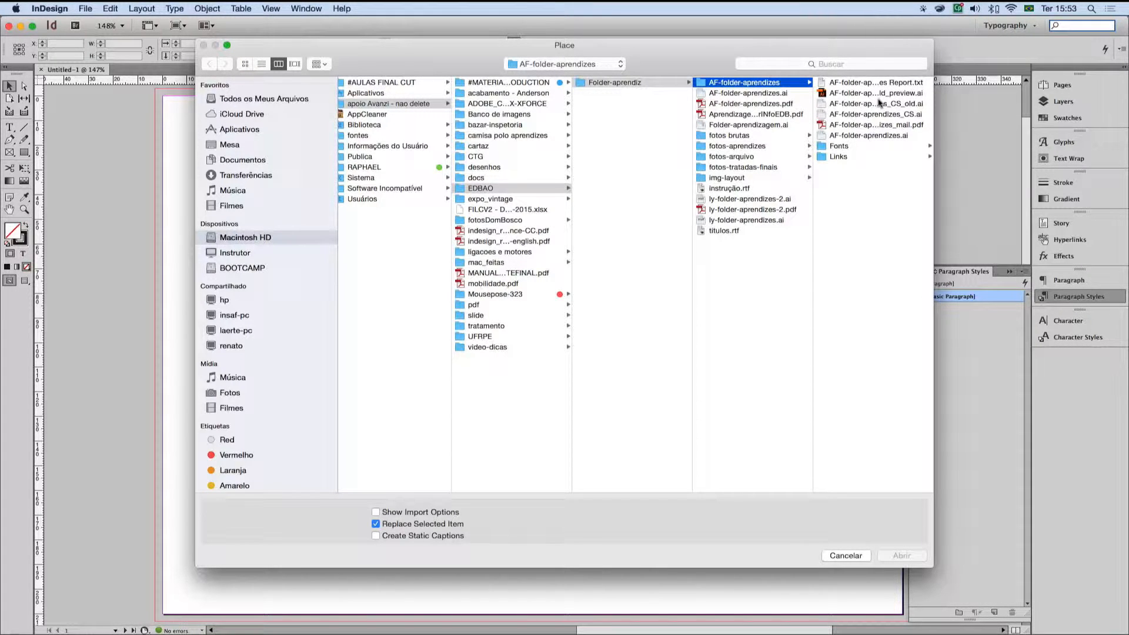
click(878, 104)
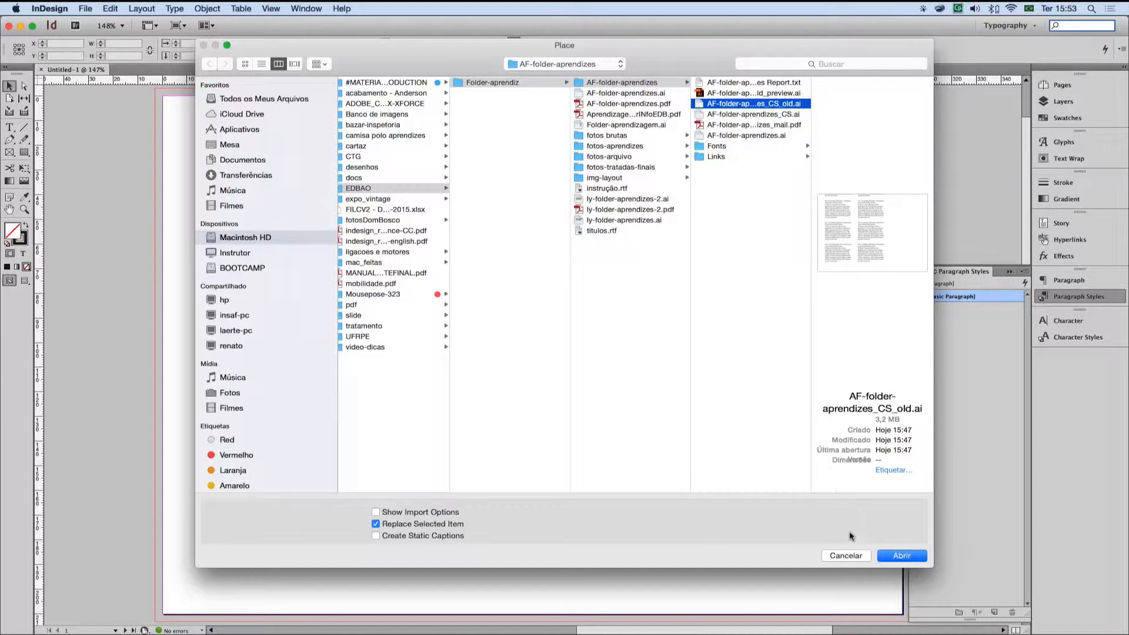
click(890, 553)
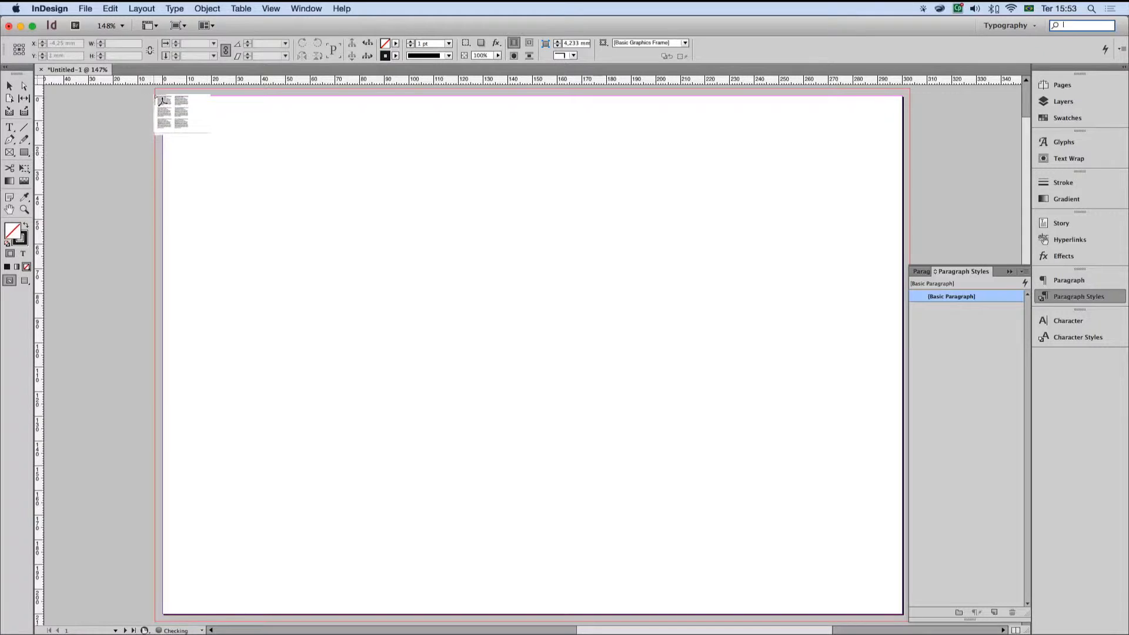
click(157, 89)
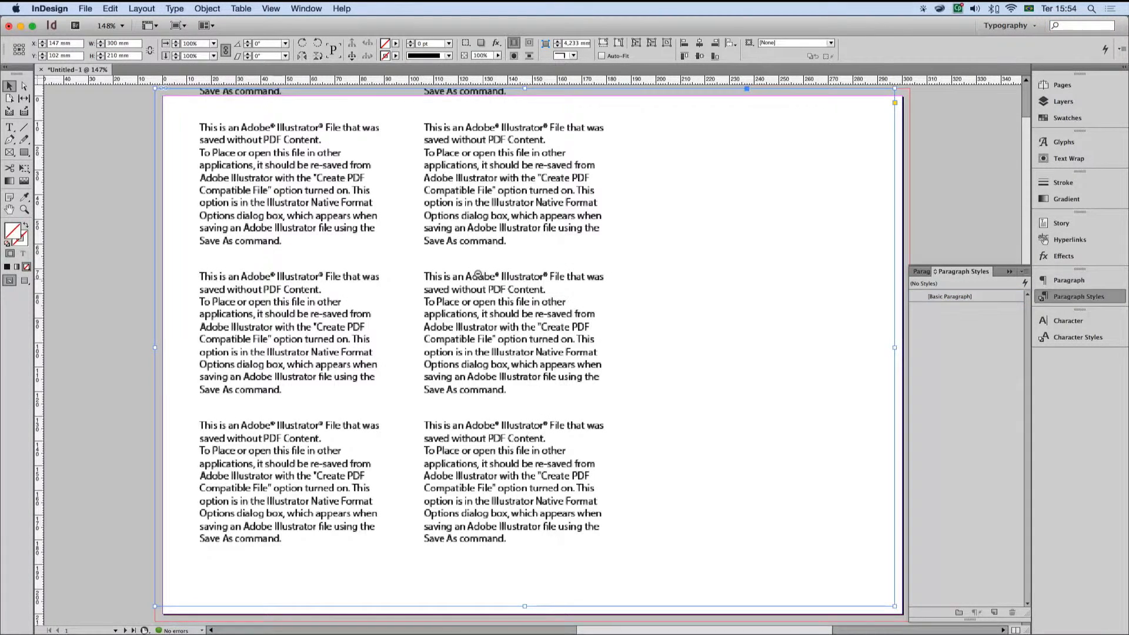
Step: Enlarge the placed file's frame on the first page toward the lower-right bleed corner, to about 304 × 213 mm, and deselect it
key(super+minus)
key(super+minus)
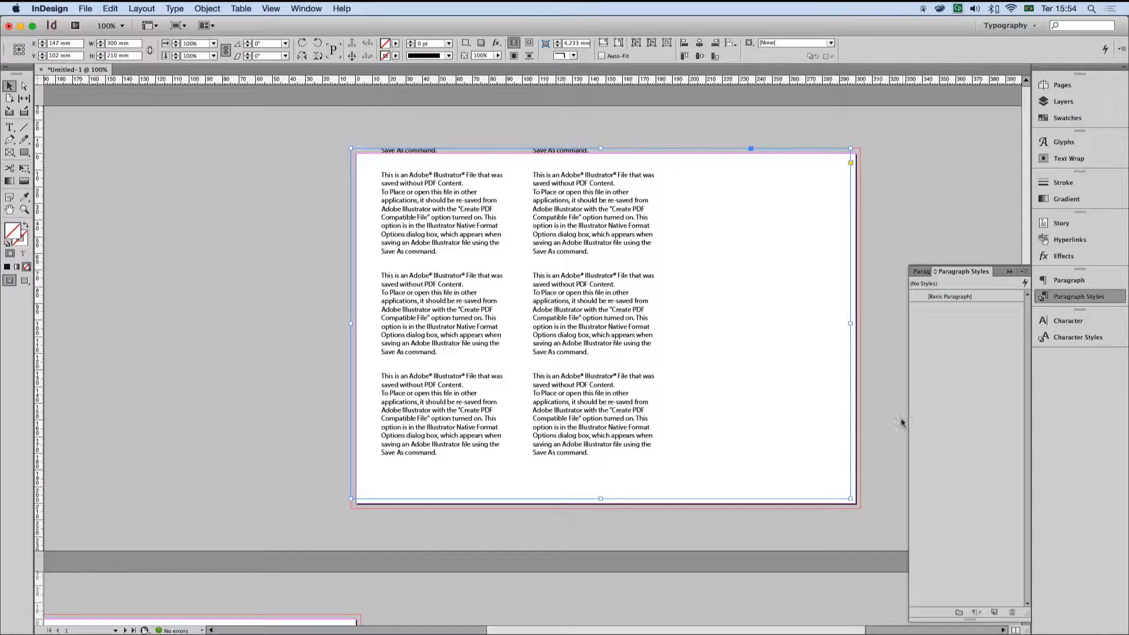
drag(846, 492, 846, 499)
click(878, 482)
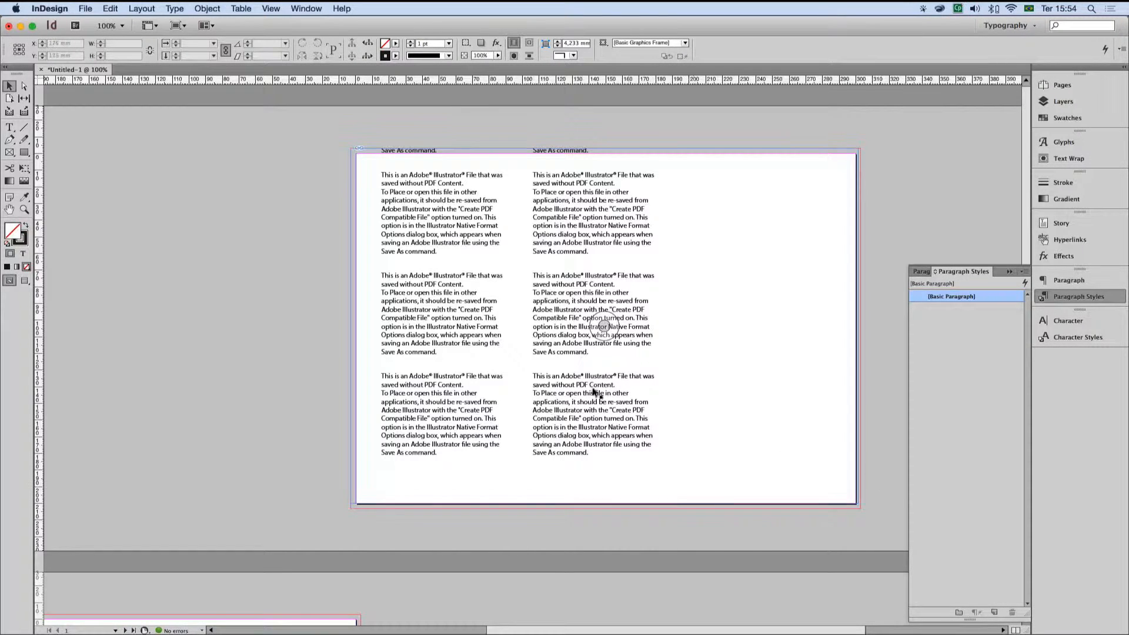
Step: Place AF-folder-aprendizes_CS_old_preview.ai on the second page and align it with the page edges
scroll(569, 393, down, 10)
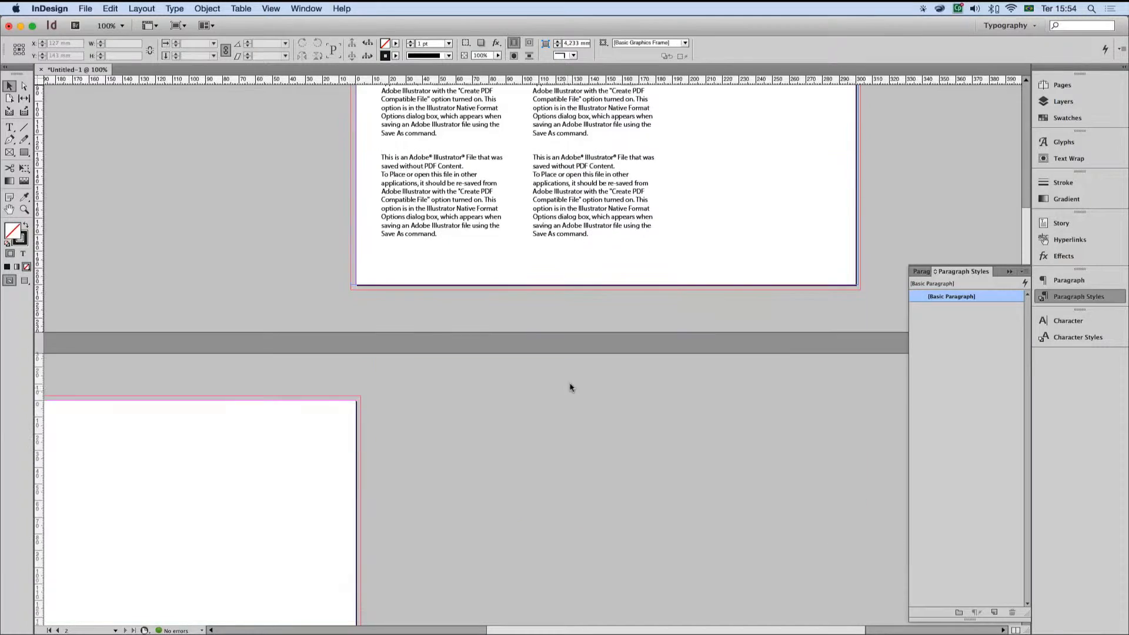
drag(454, 365, 799, 377)
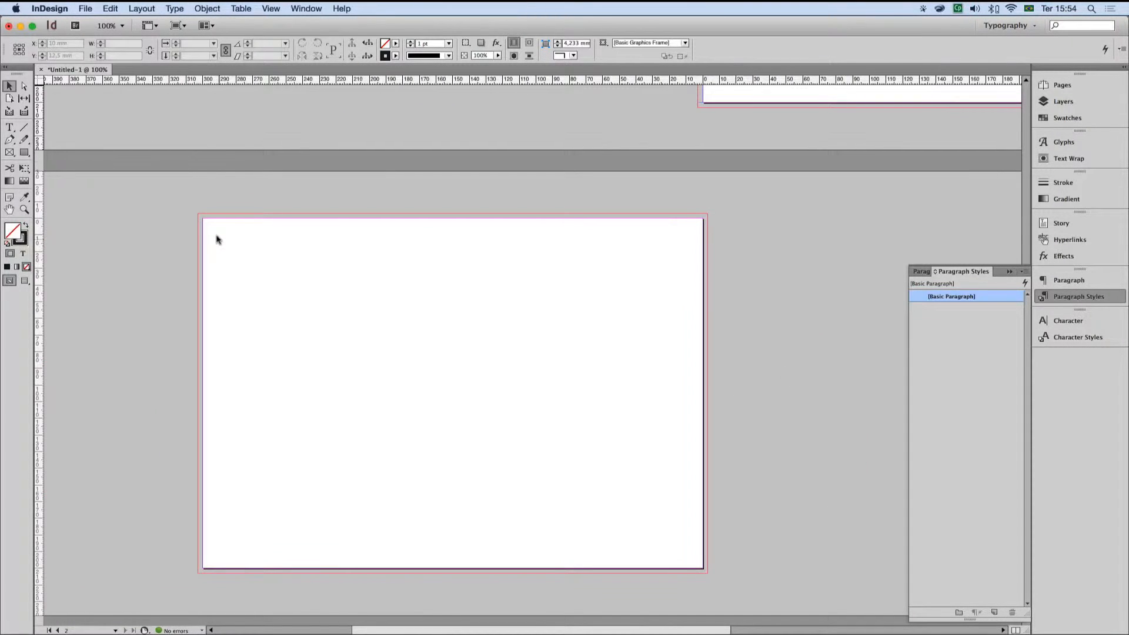
click(85, 8)
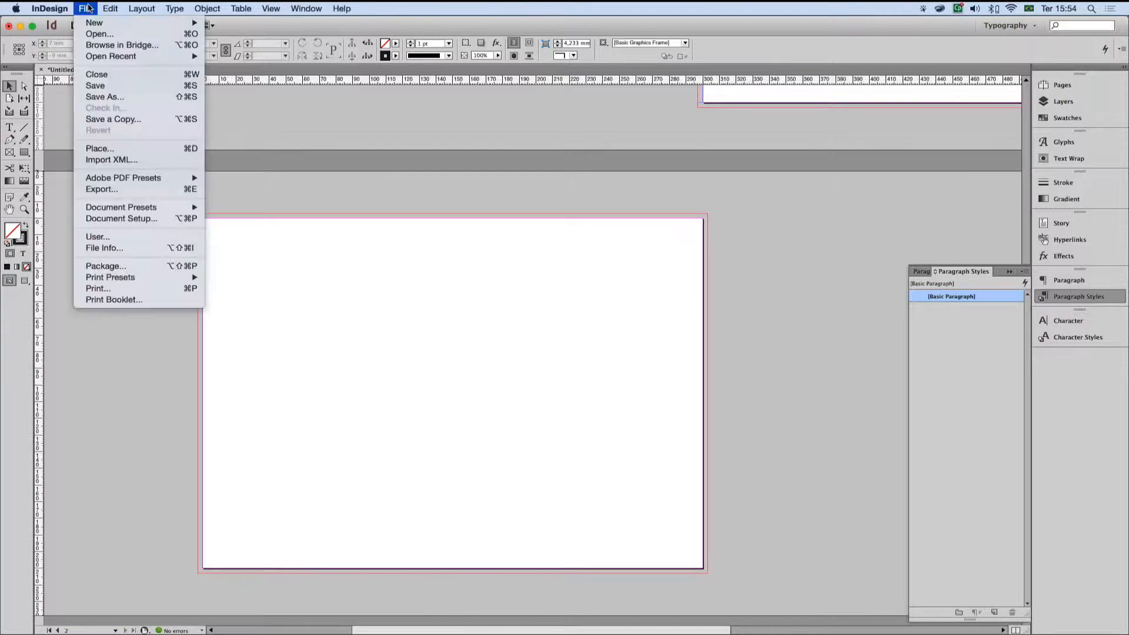
click(104, 148)
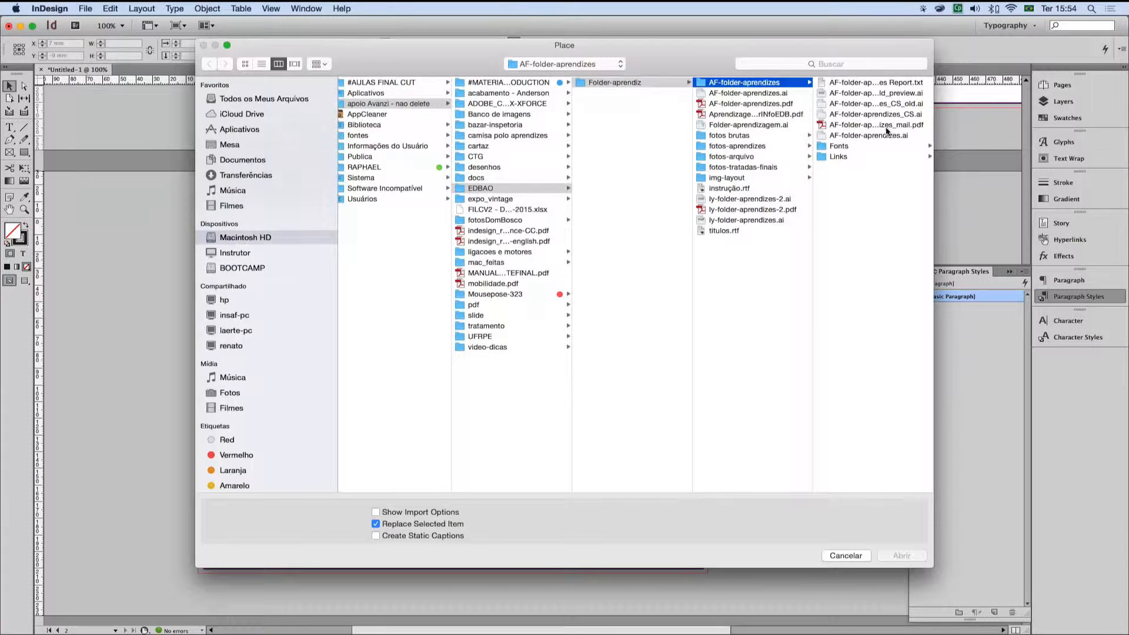
click(885, 94)
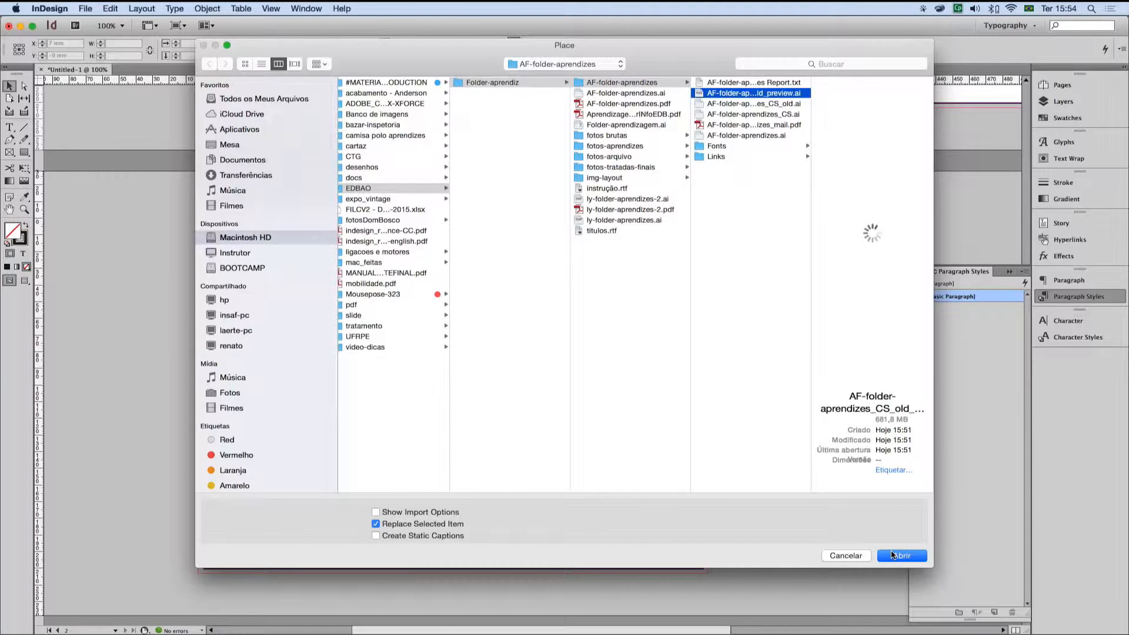
click(891, 555)
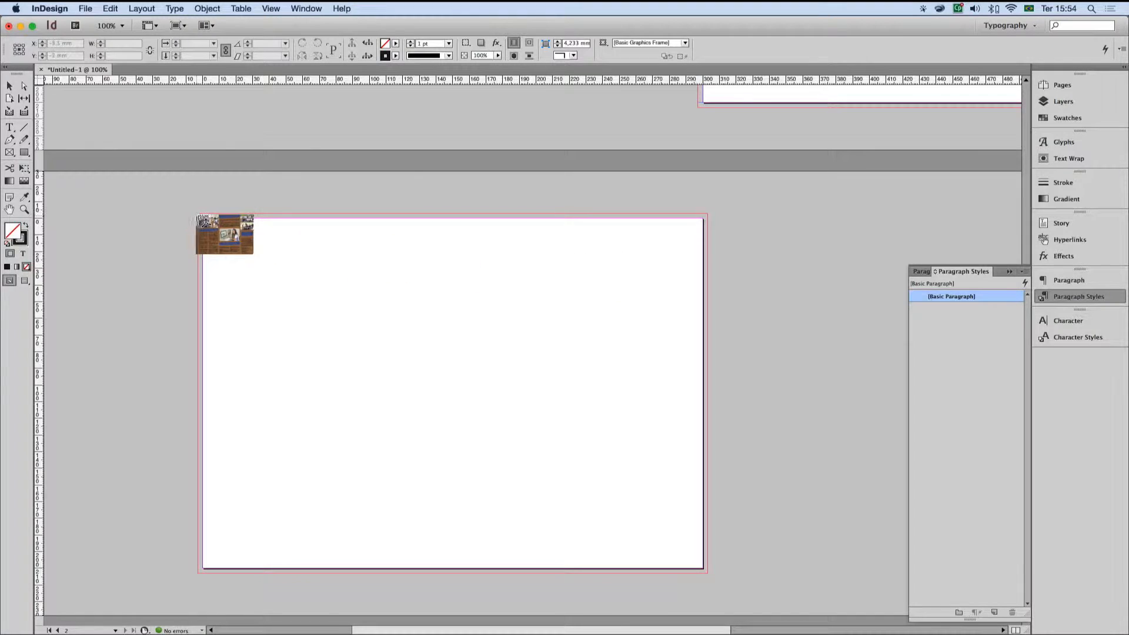
click(199, 215)
click(817, 421)
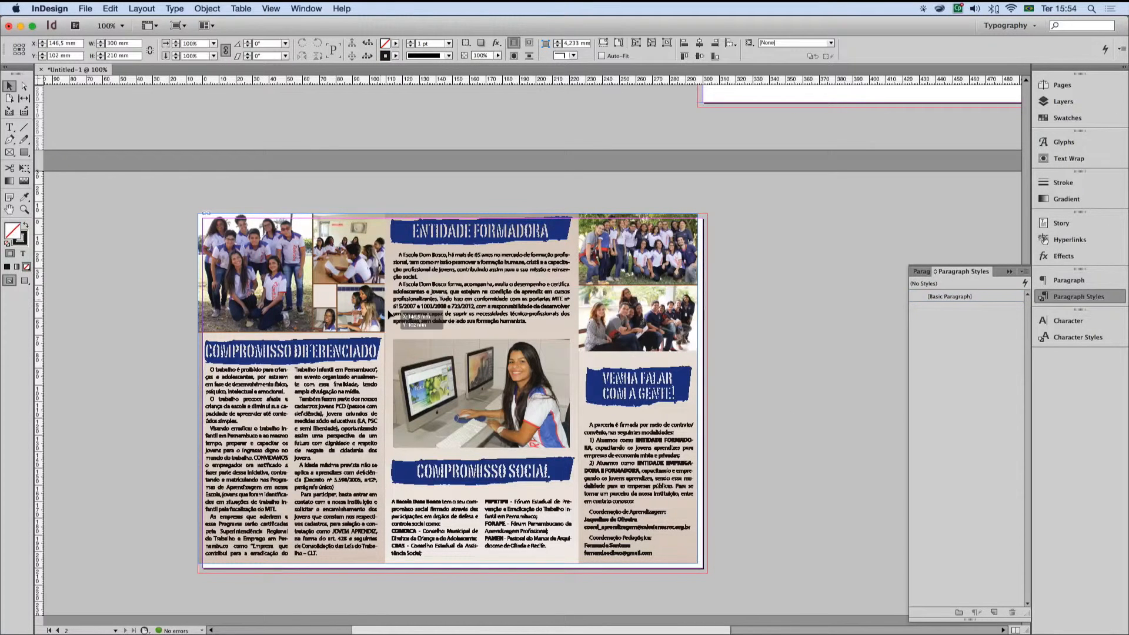
drag(419, 314, 424, 320)
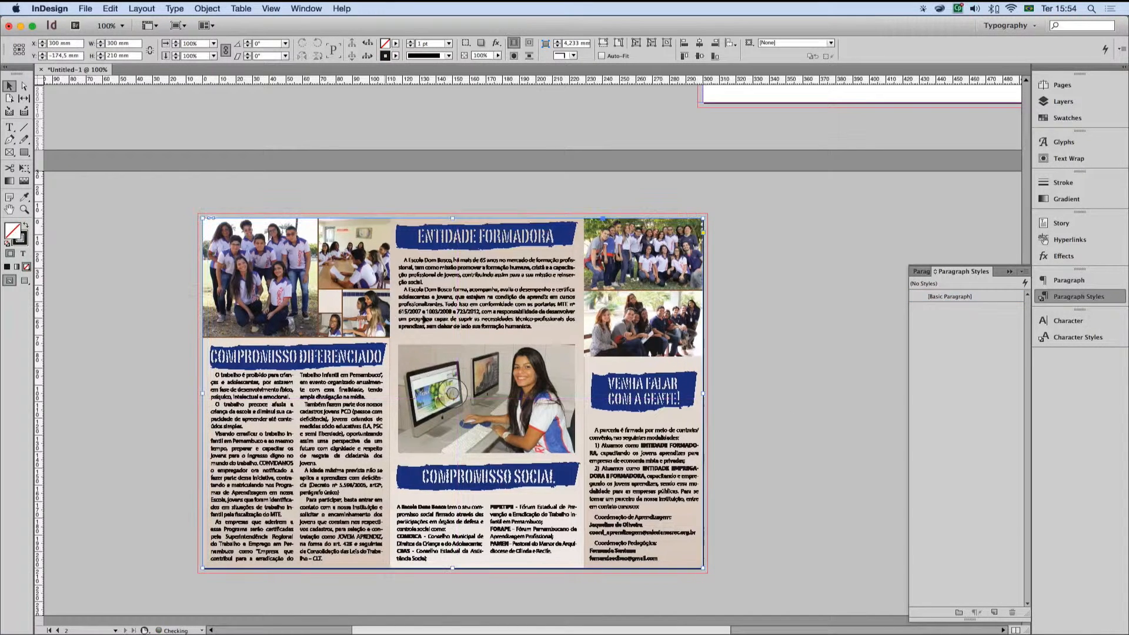
click(770, 331)
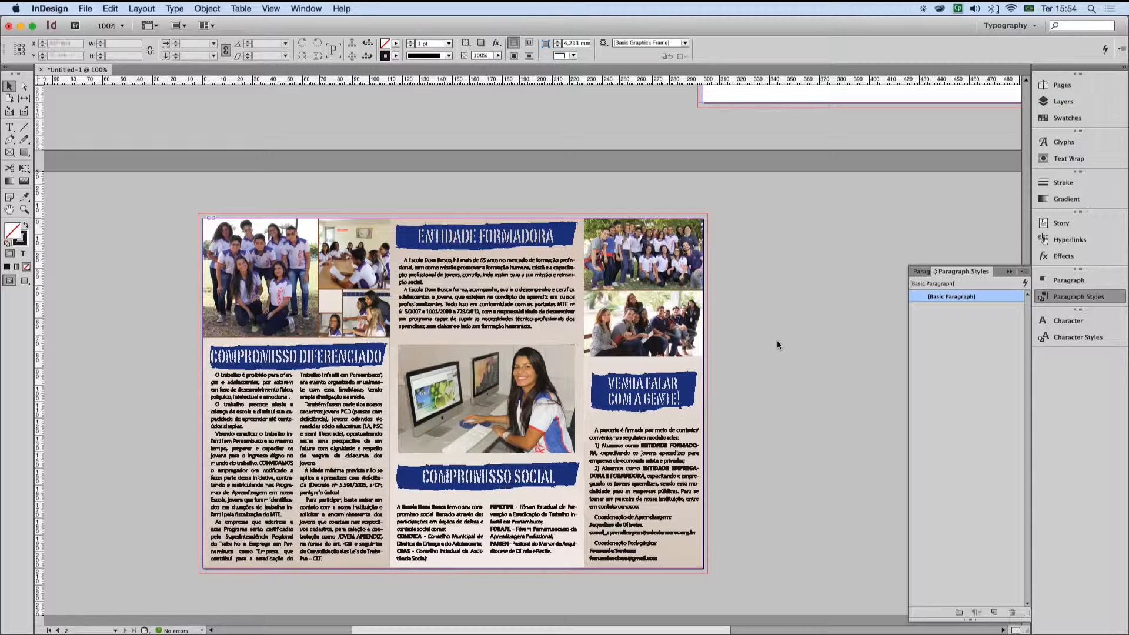
Step: Examine the text and photos of the brochure placed on the second page up close and at full-spread view
drag(238, 231, 655, 418)
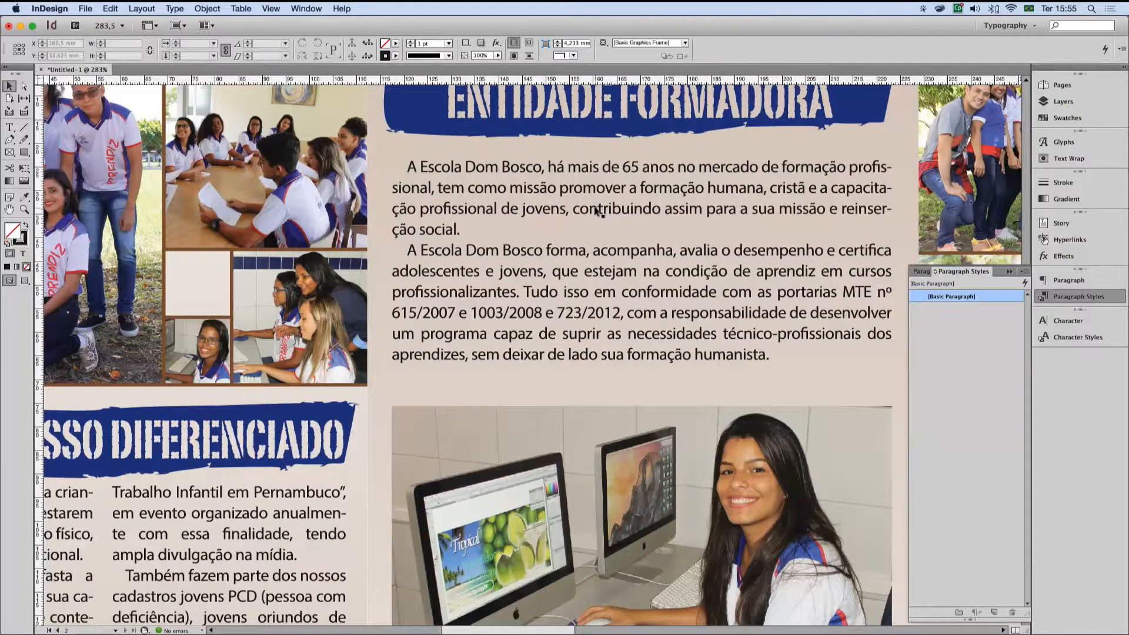
key(alt+super+0)
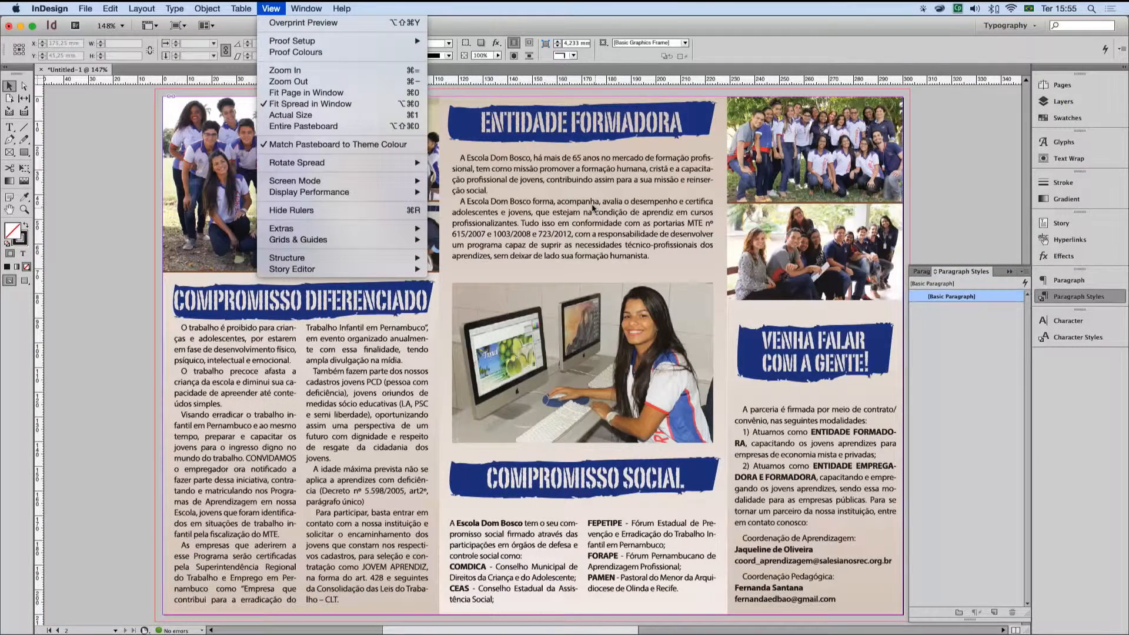
click(75, 145)
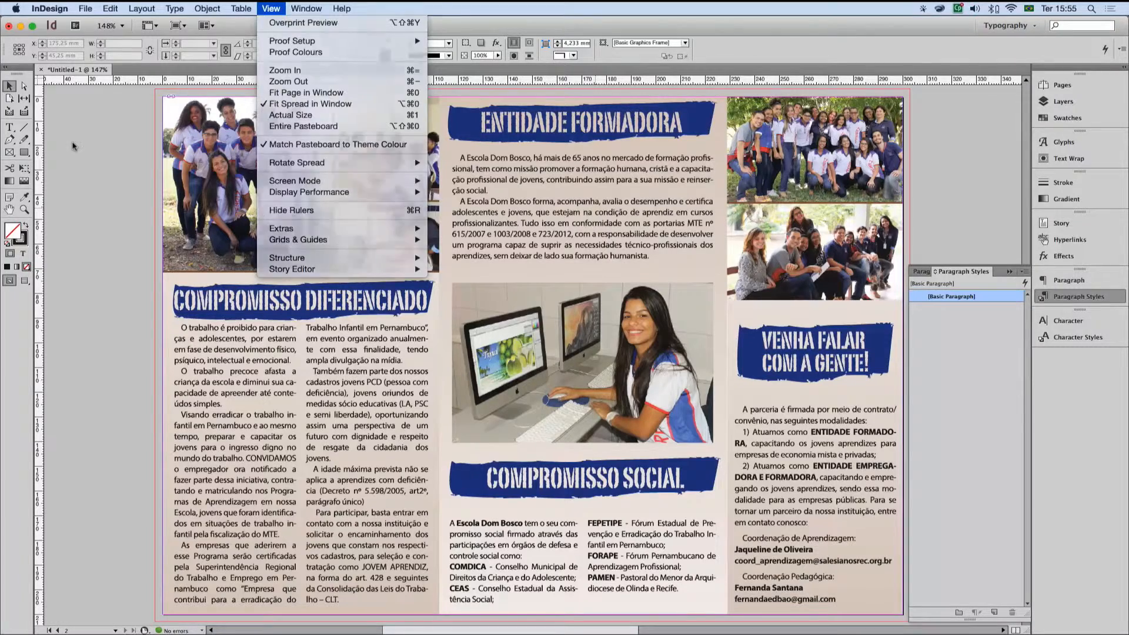
alt+super+click(609, 254)
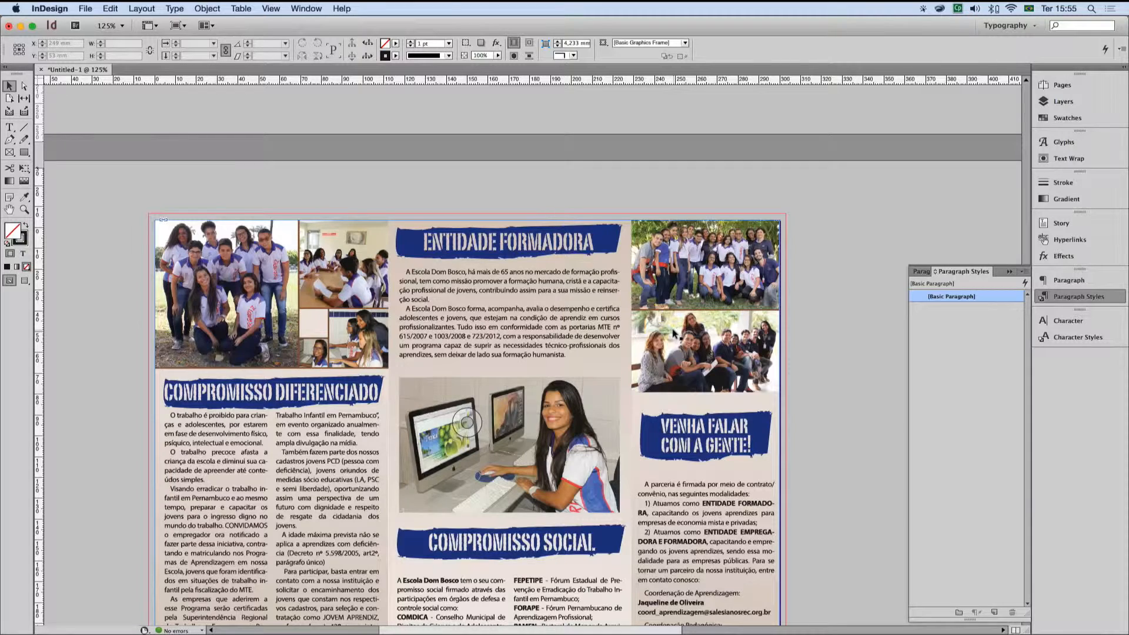
Step: Move the frame of the file saved without PDF content so it aligns with the first page's upper-left corner
click(1025, 108)
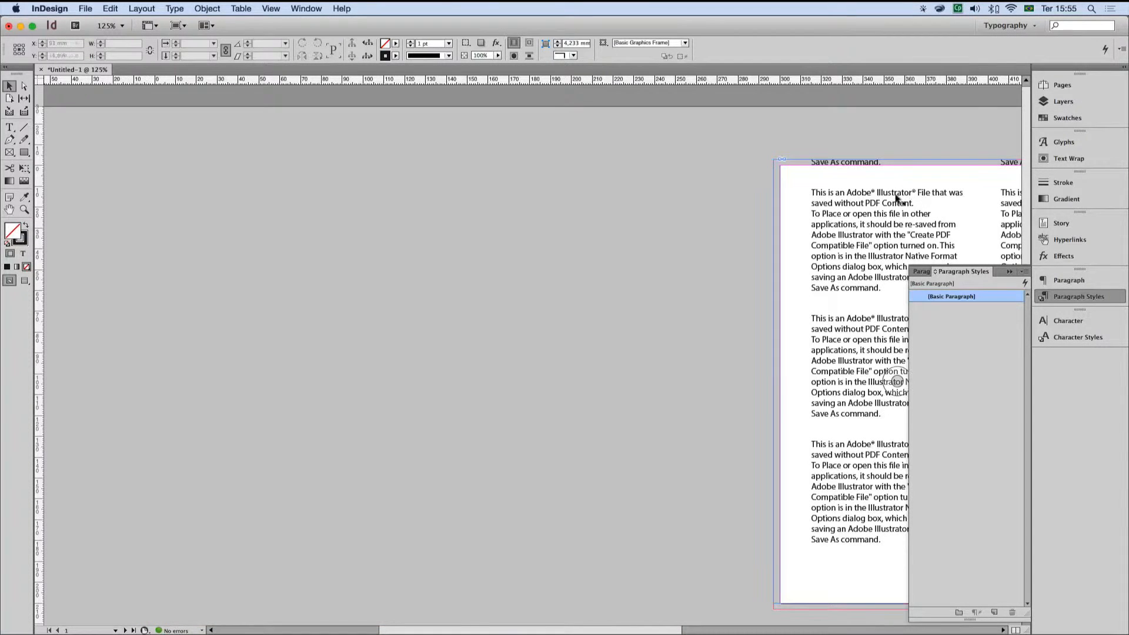
click(822, 196)
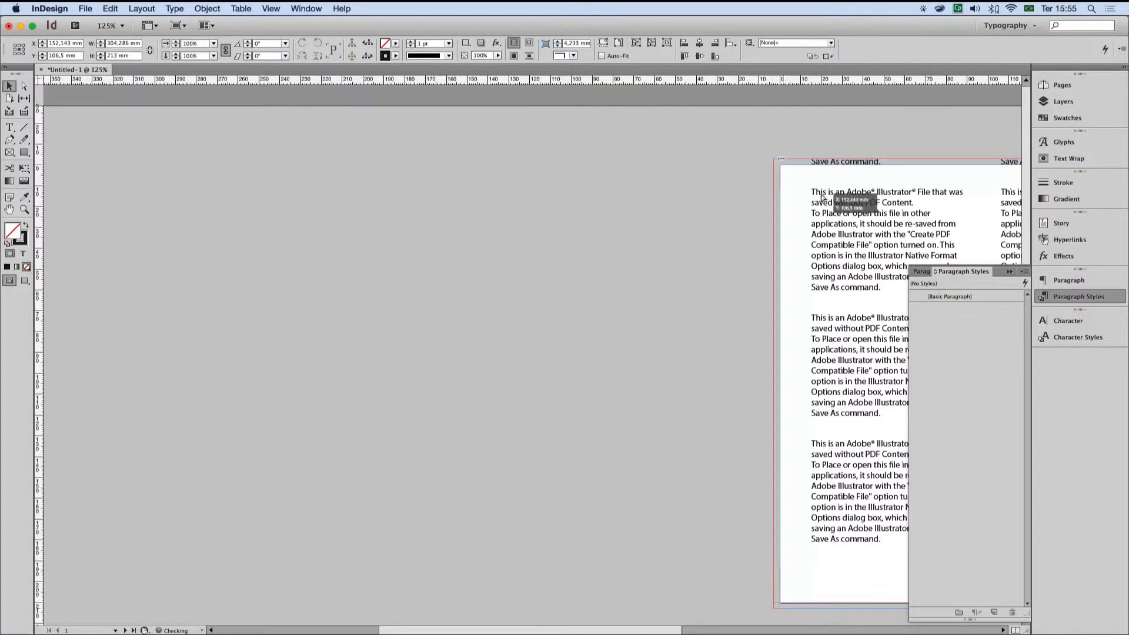
scroll(598, 217, down, 5)
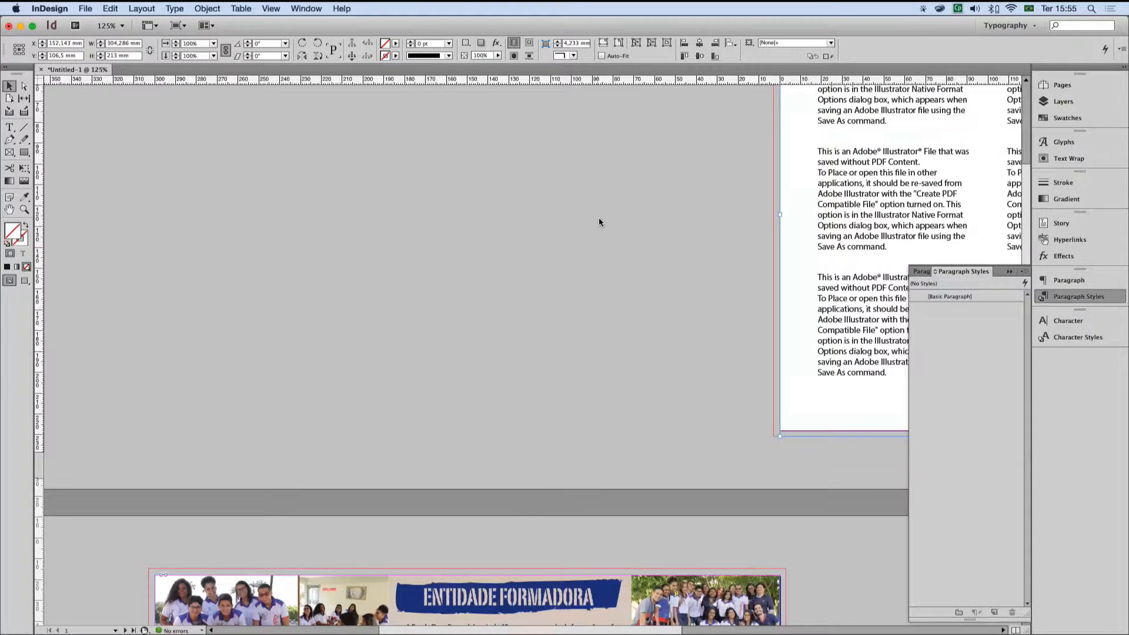
Step: Switch to Illustrator, leave artboard editing, fit the brochure's inside artboard in view and move the Links panel off its left-hand photo and headings
scroll(599, 218, down, 1)
key(super+Tab)
scroll(595, 222, down, 2)
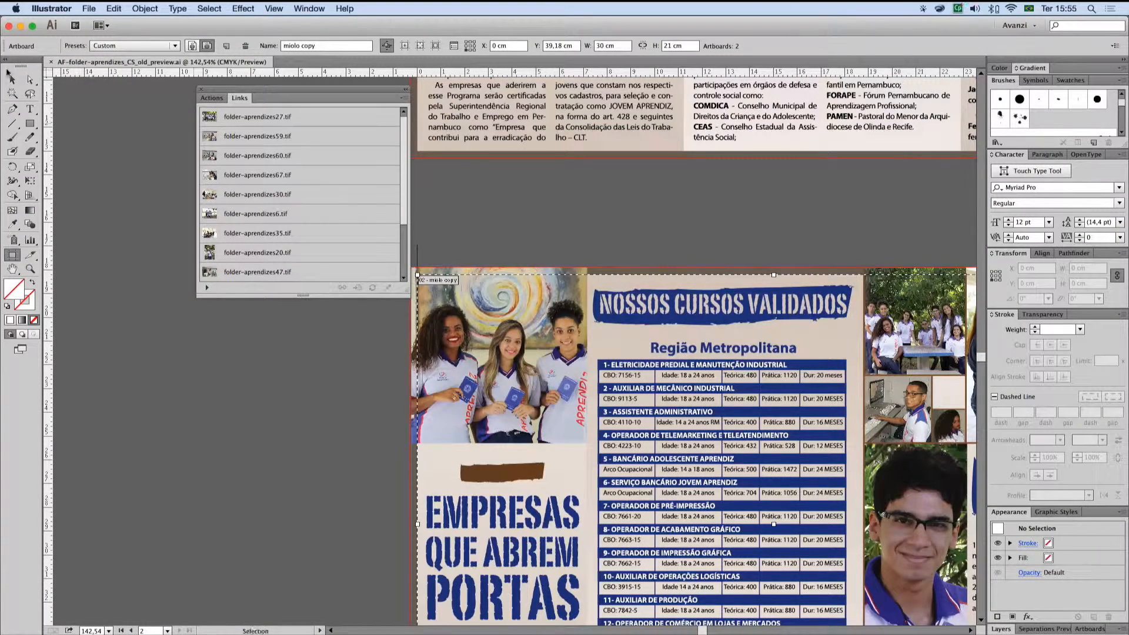
key(v)
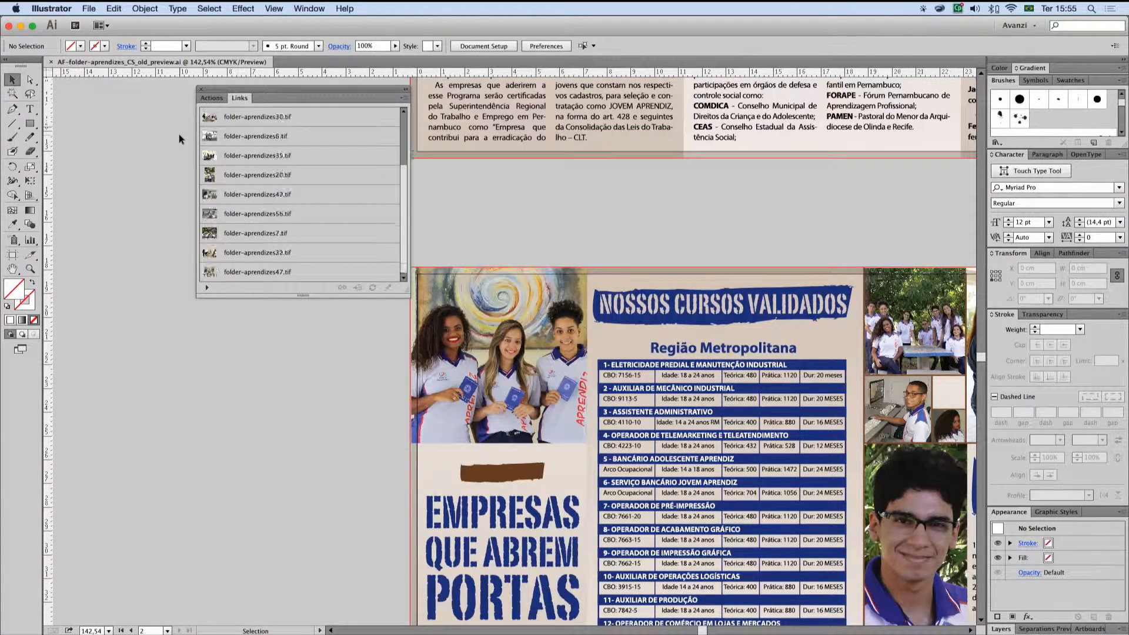
key(super+0)
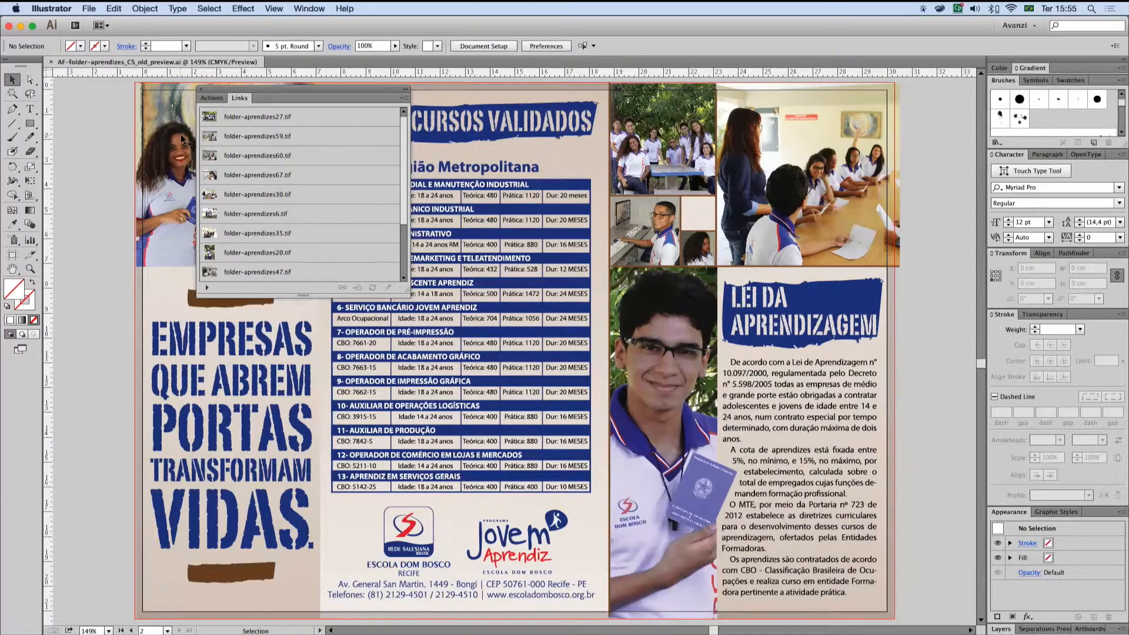
drag(268, 87, 853, 348)
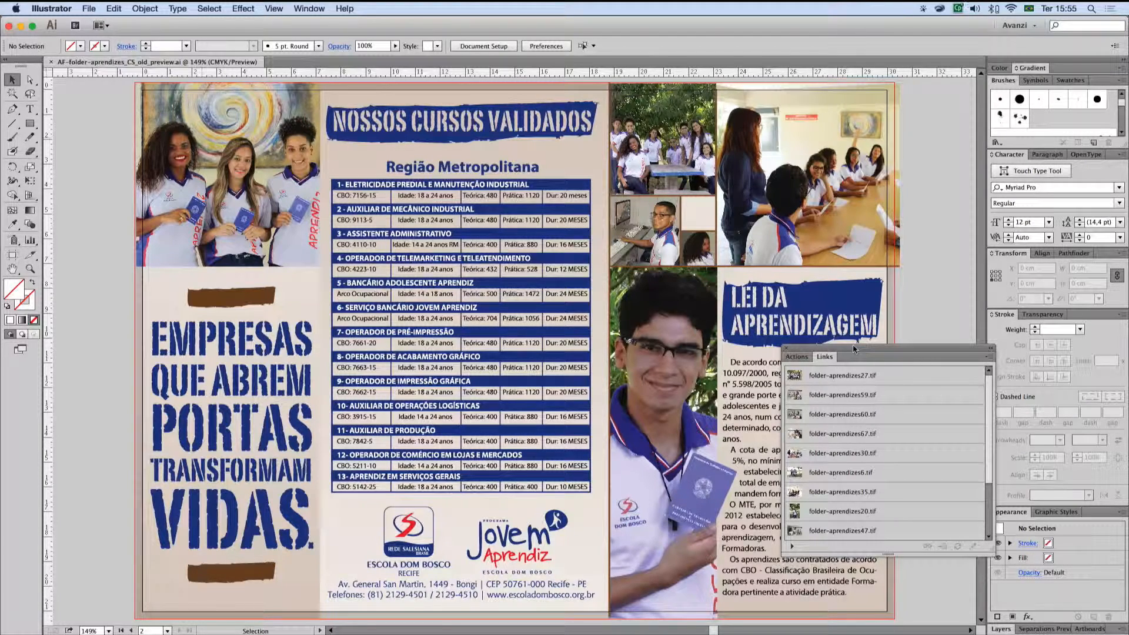
Step: Review the Create PDF Compatible File and other Illustrator save options for AF-folder-aprendizes_CS_old_preview.ai, and cancel without saving
key(super)
key(super+shift+s)
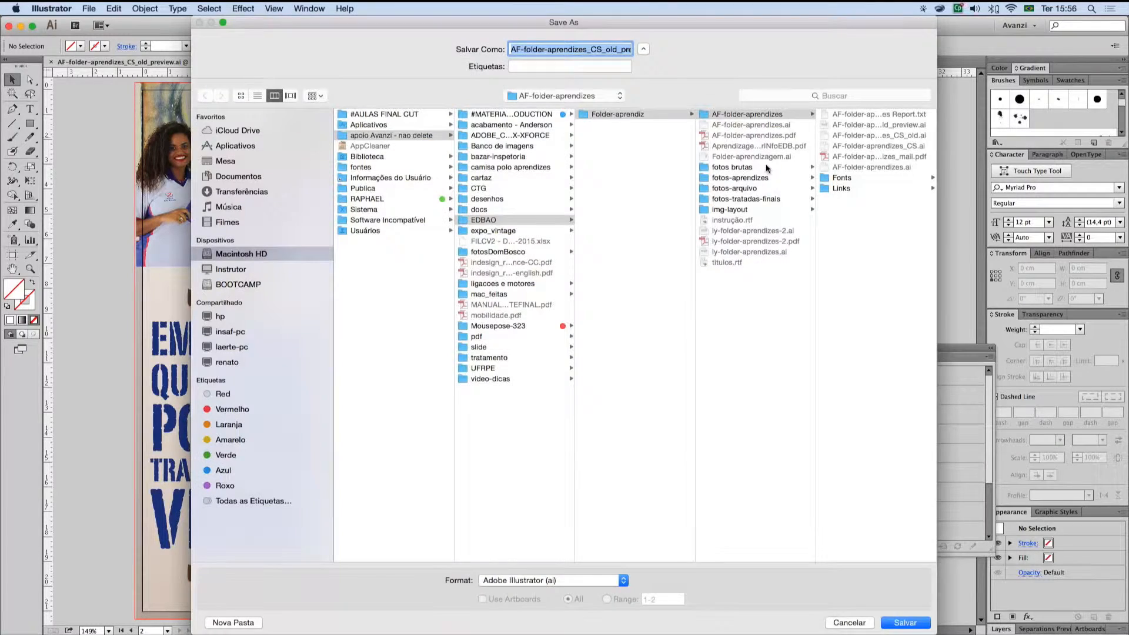
click(897, 617)
click(645, 103)
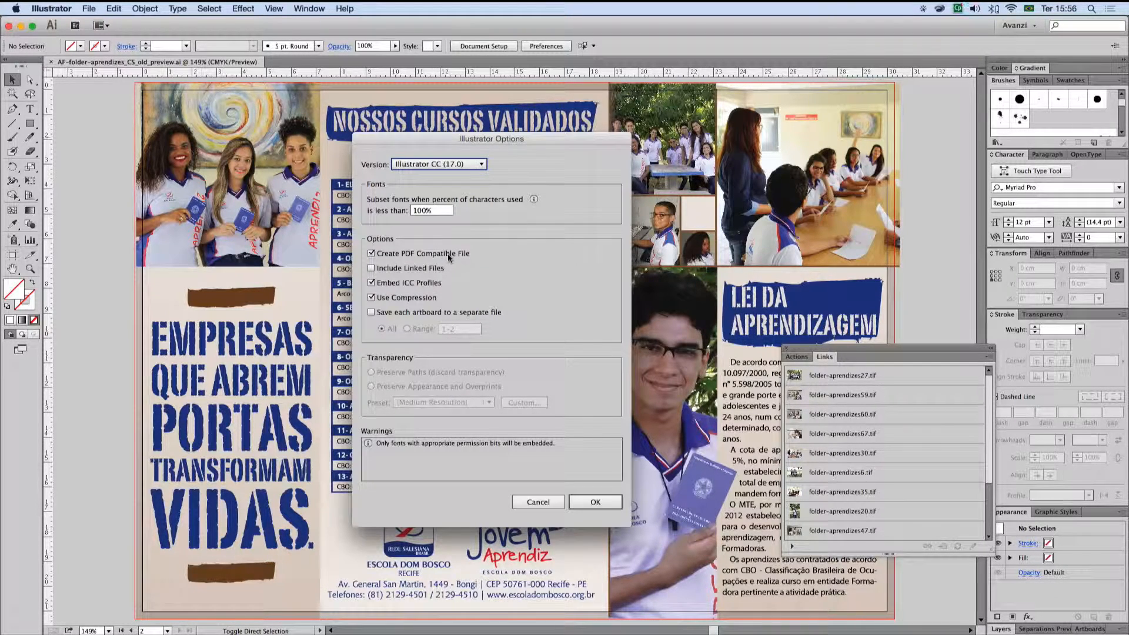
click(537, 501)
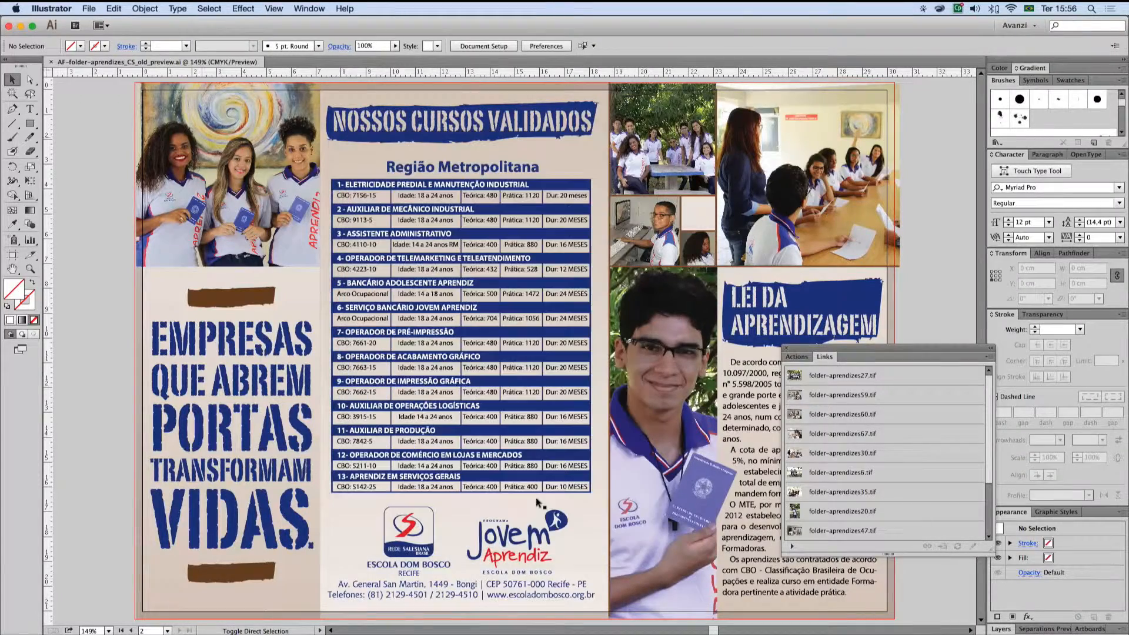